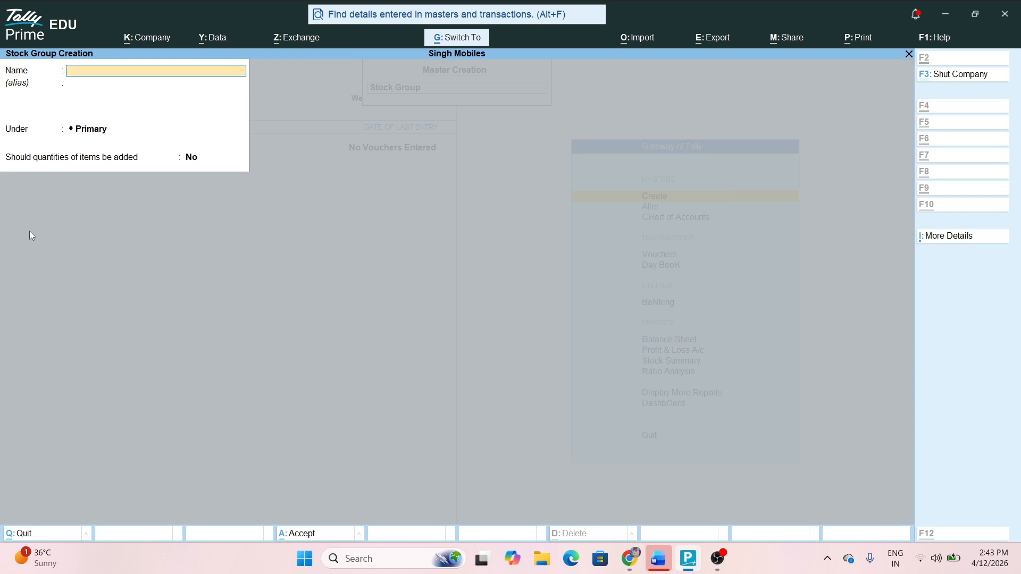
Create stock categories Samsung and Apple under Primary, then quit the category form
{"action": "key", "text": "Escape"}
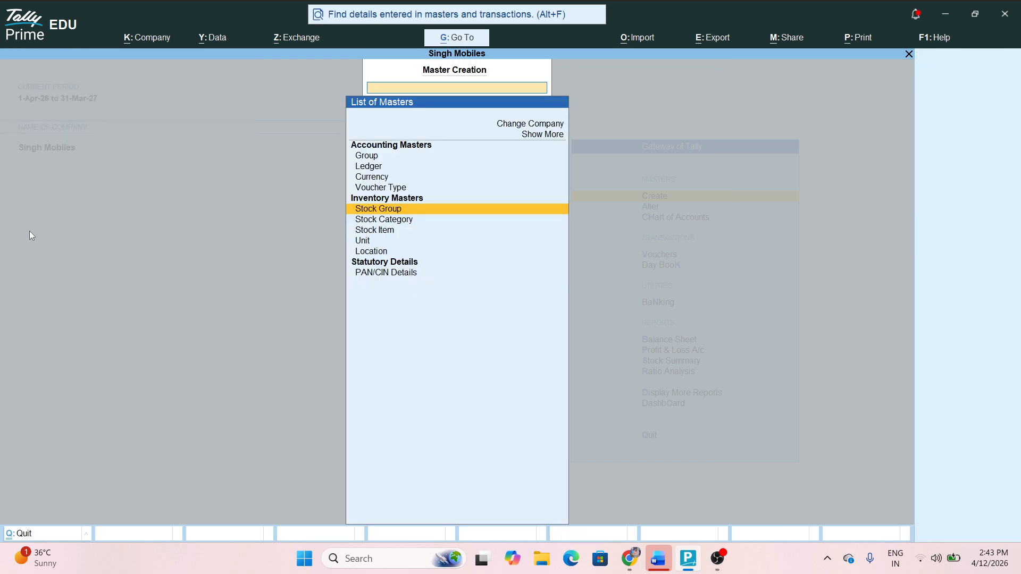
{"action": "key", "text": "Down"}
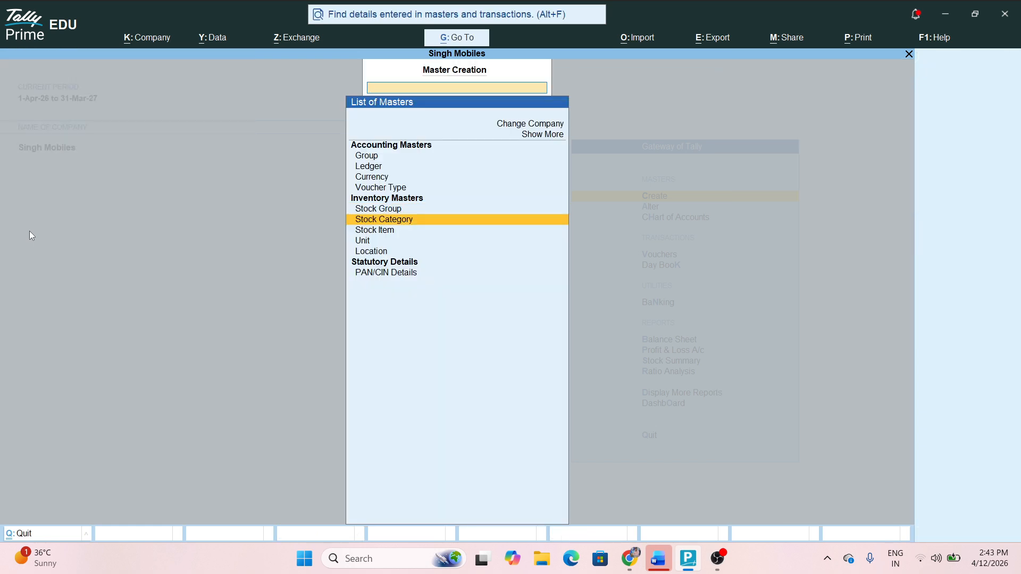
{"action": "key", "text": "Return"}
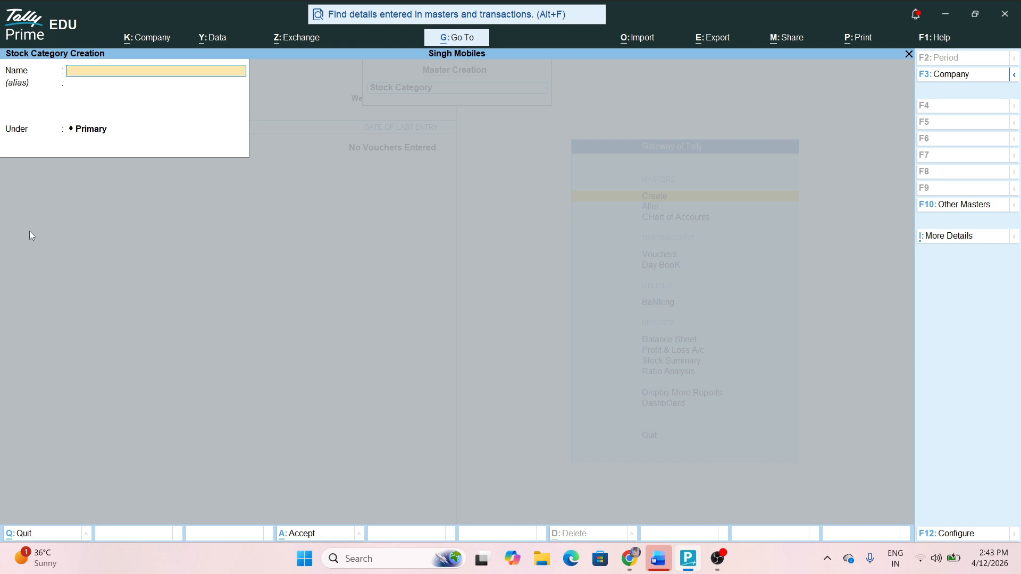
{"action": "type", "text": "Samsung"}
{"action": "key", "text": "ctrl"}
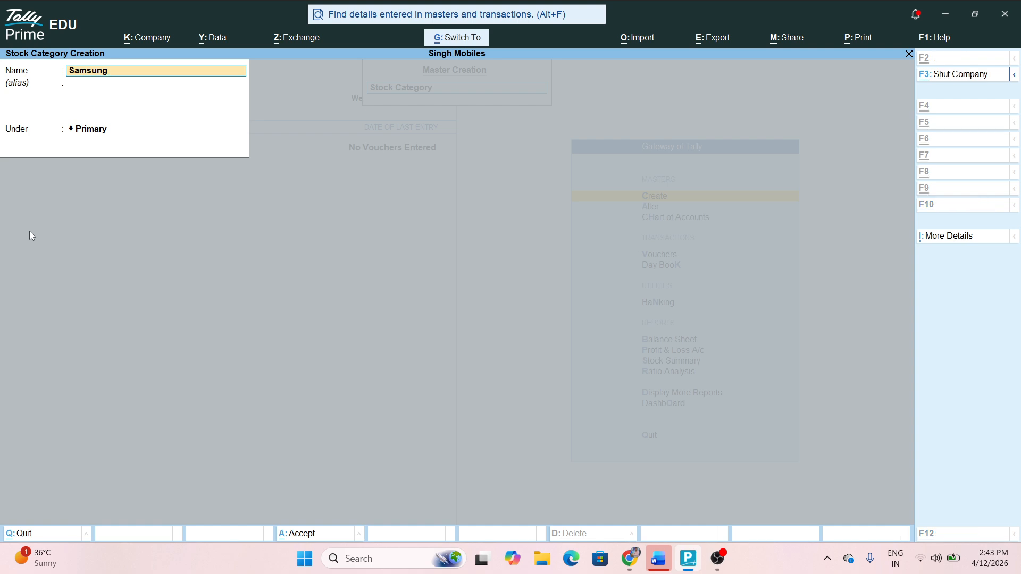
{"action": "key", "text": "ctrl+a"}
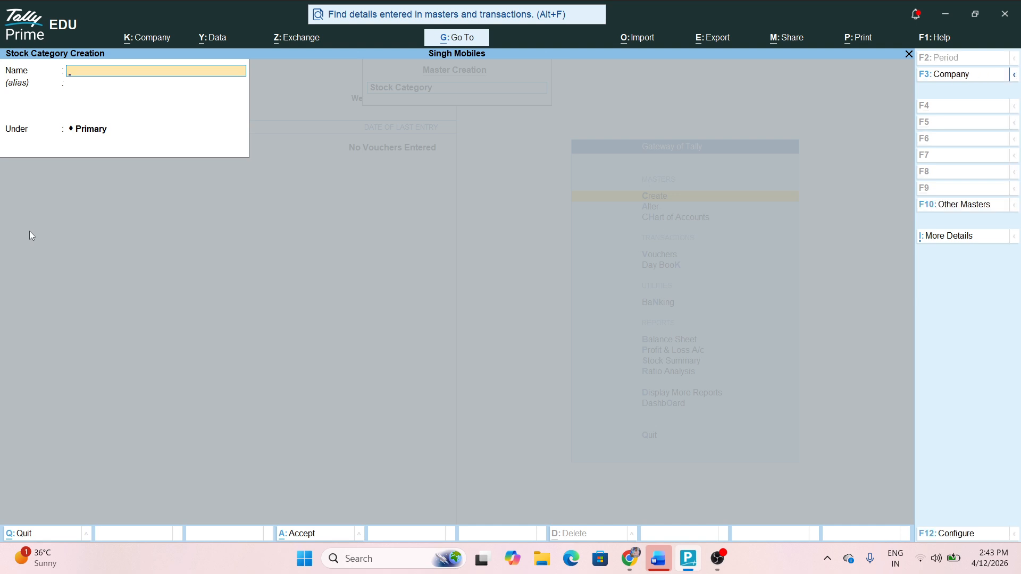
{"action": "type", "text": "Apple"}
{"action": "key", "text": "ctrl+a"}
{"action": "key", "text": "Escape"}
{"action": "key", "text": "Return"}
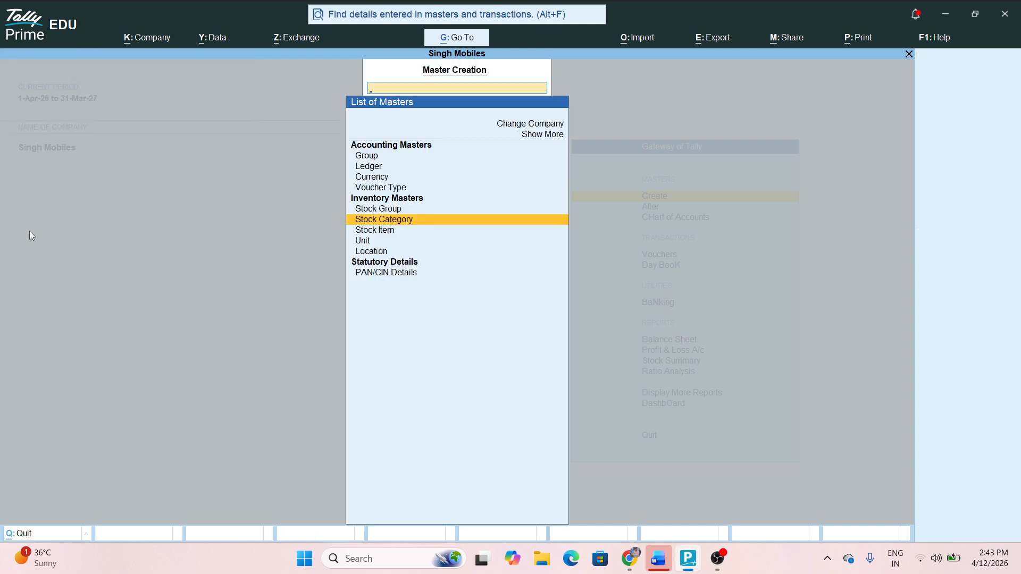
{"action": "key", "text": "Down"}
{"action": "key", "text": "Return"}
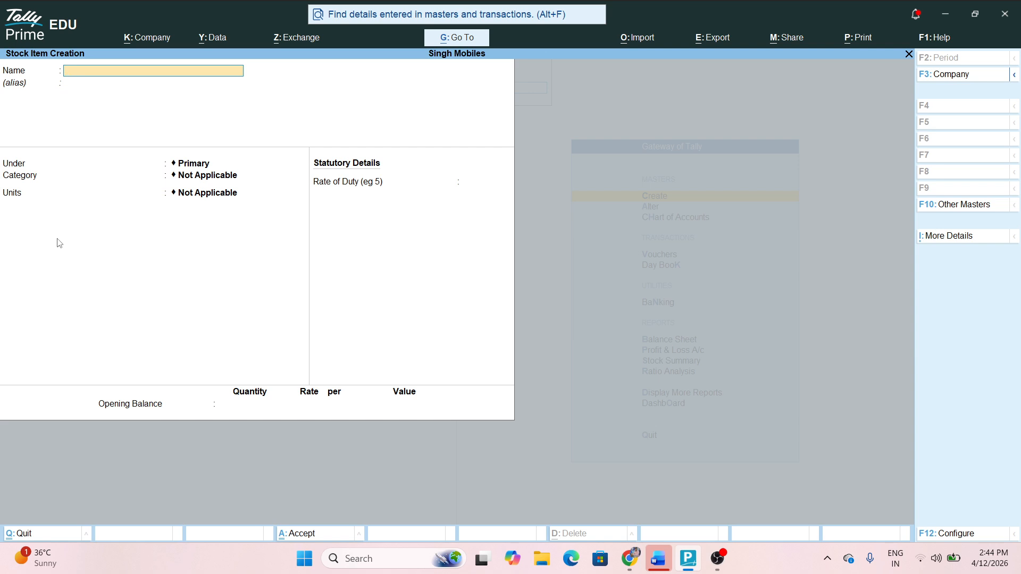
{"action": "key", "text": "F12"}
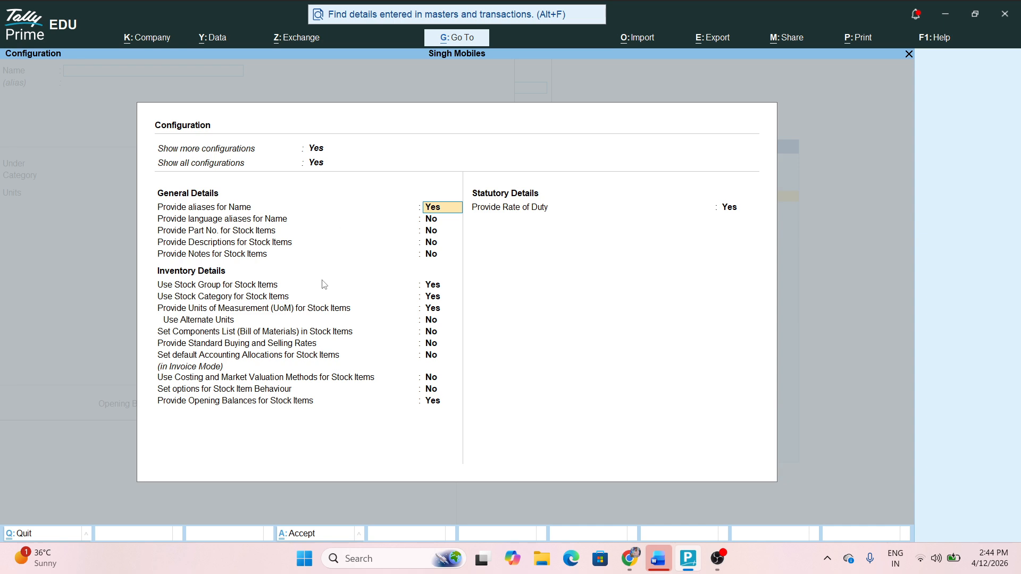
{"action": "key", "text": "Down"}
{"action": "key", "text": "Down"}
{"action": "key", "text": "Down"}
{"action": "key", "text": "Down"}
{"action": "key", "text": "Down"}
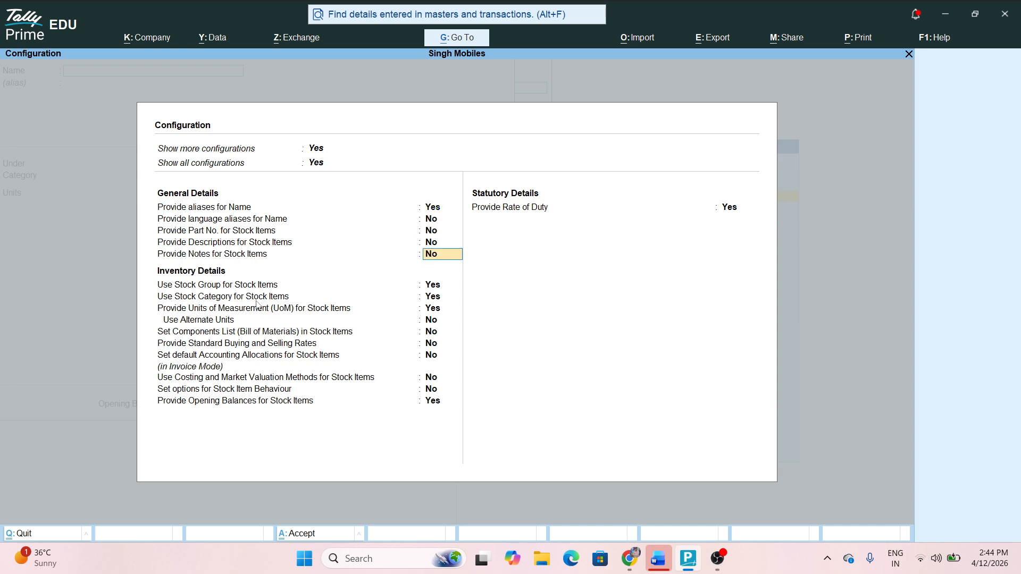
{"action": "key", "text": "Down"}
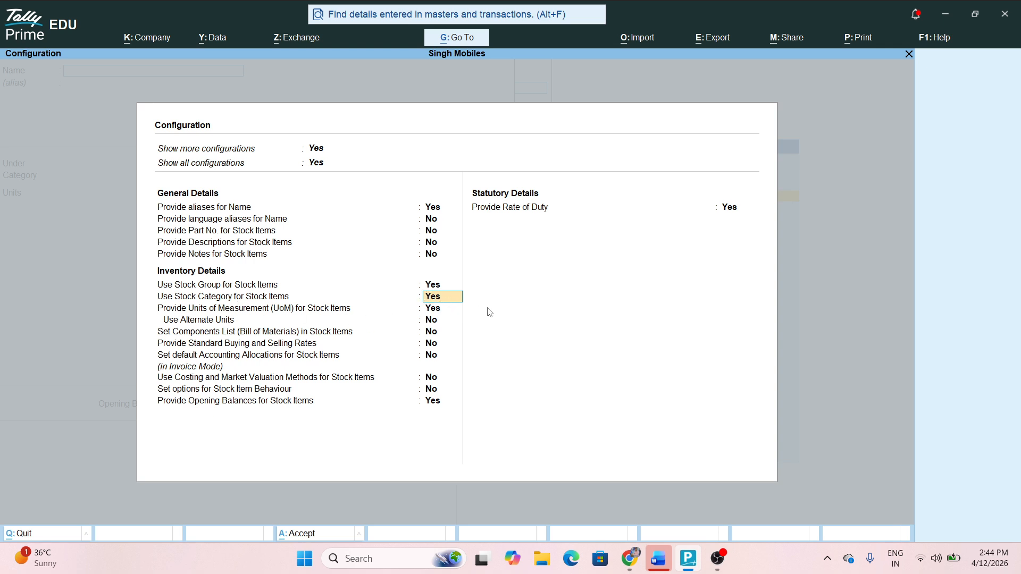
{"action": "key", "text": "ctrl+a"}
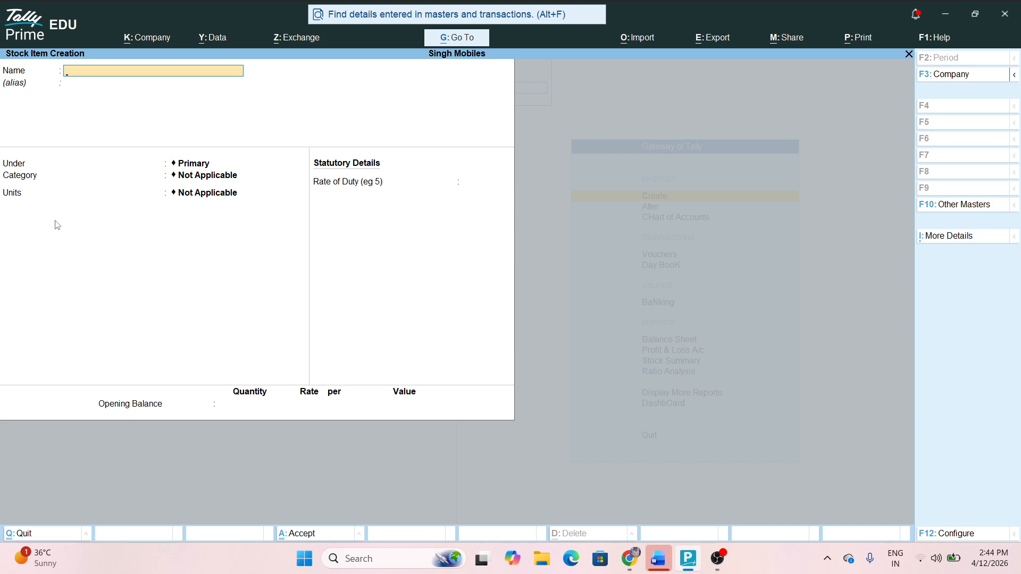
{"action": "key", "text": "Escape"}
{"action": "key", "text": "y"}
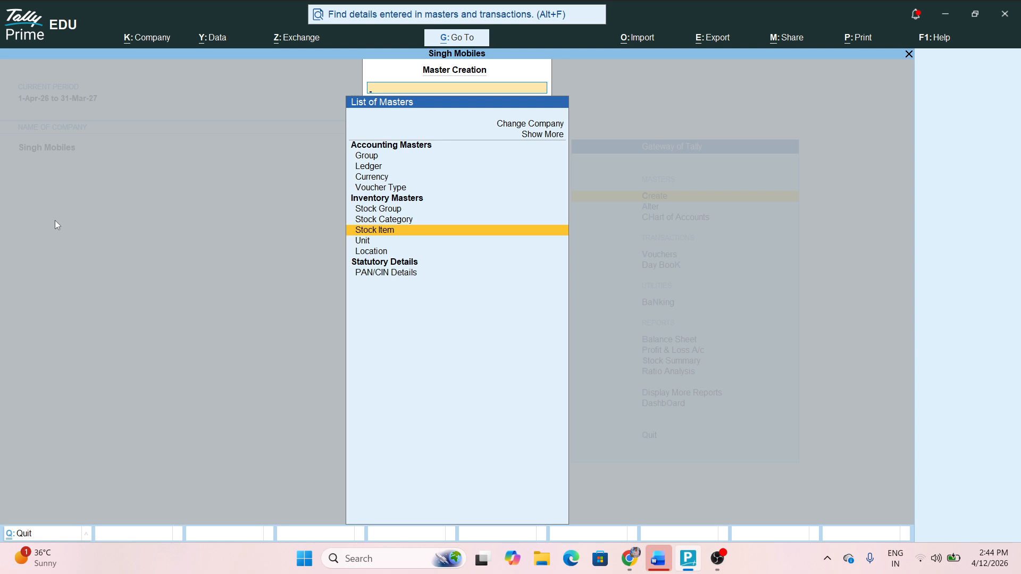
Create the simple unit Nos with formal name Numbers, then start a new stock item
{"action": "key", "text": "Down"}
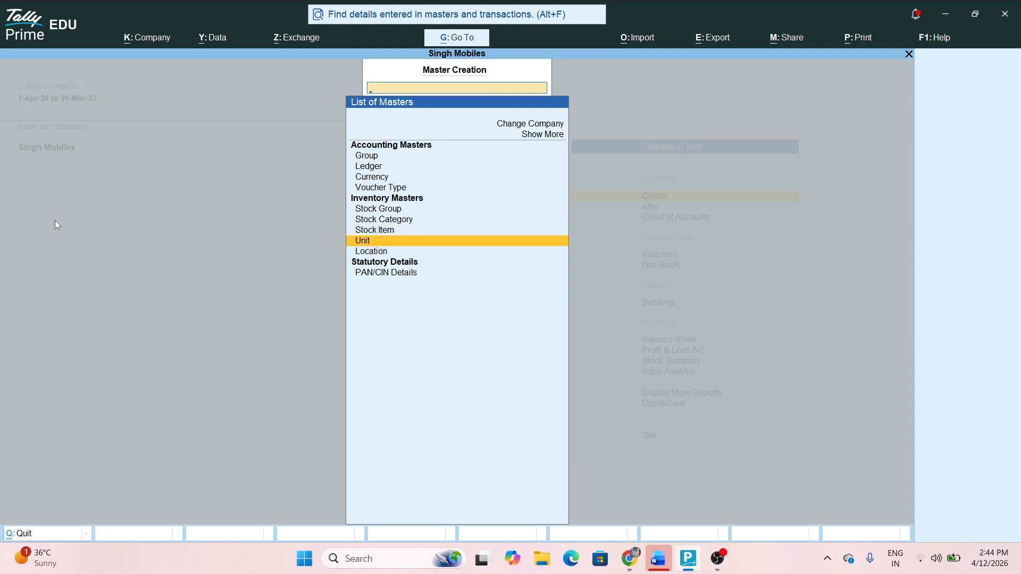
{"action": "key", "text": "Return"}
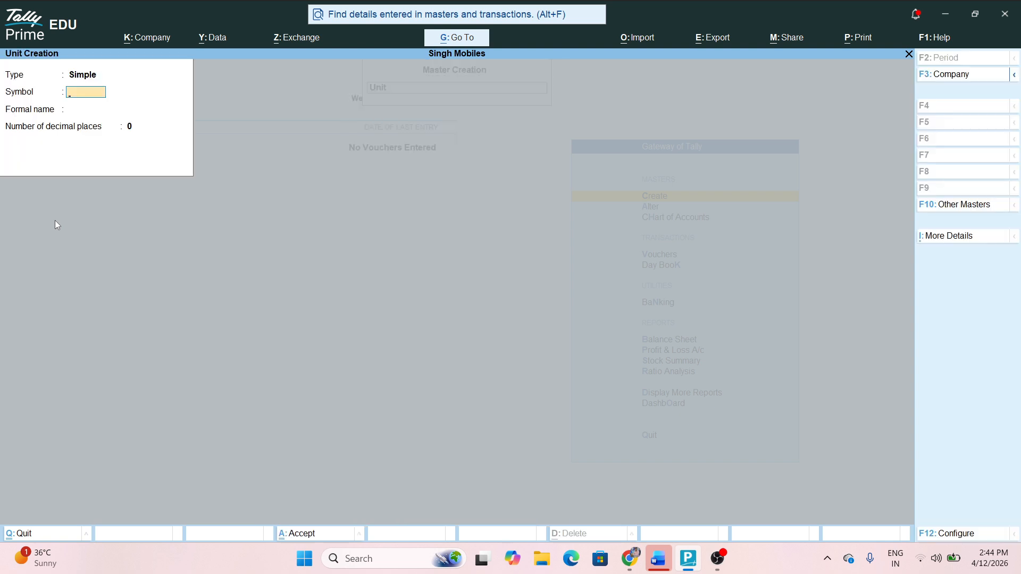
{"action": "type", "text": "Nos"}
{"action": "key", "text": "Return"}
{"action": "type", "text": "Number"}
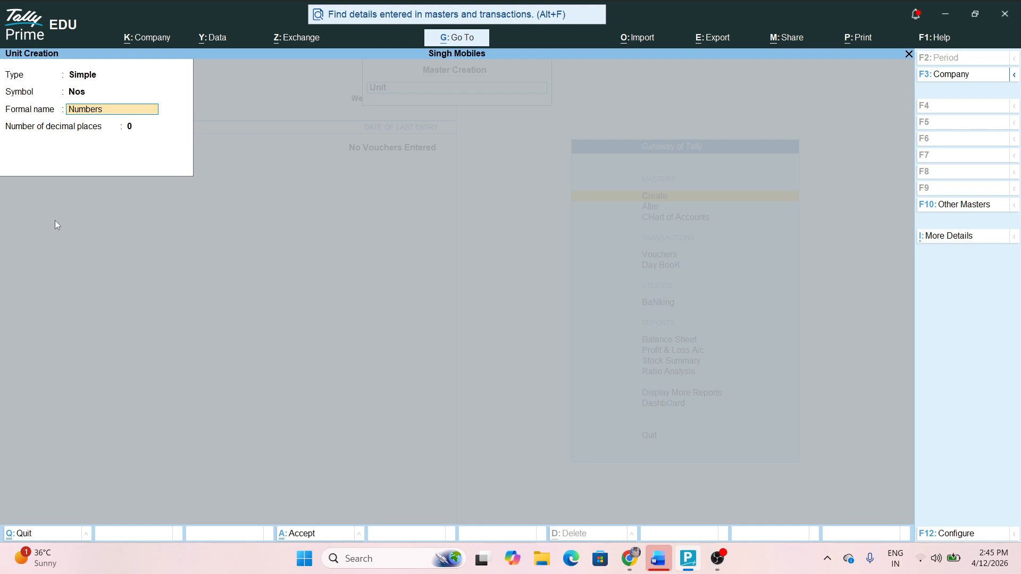
{"action": "type", "text": "s"}
{"action": "key", "text": "ctrl+a"}
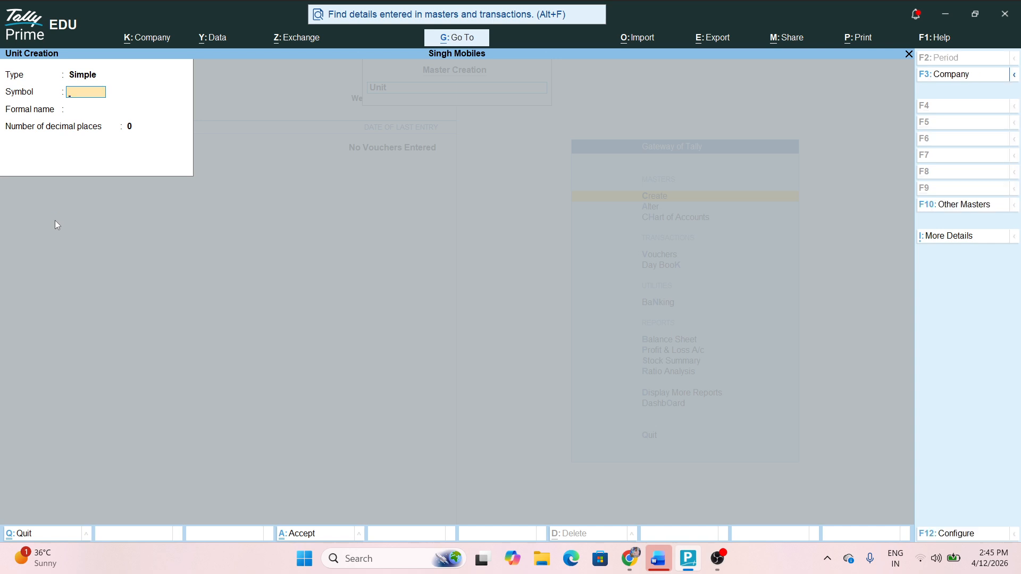
{"action": "key", "text": "Escape"}
{"action": "key", "text": "Return"}
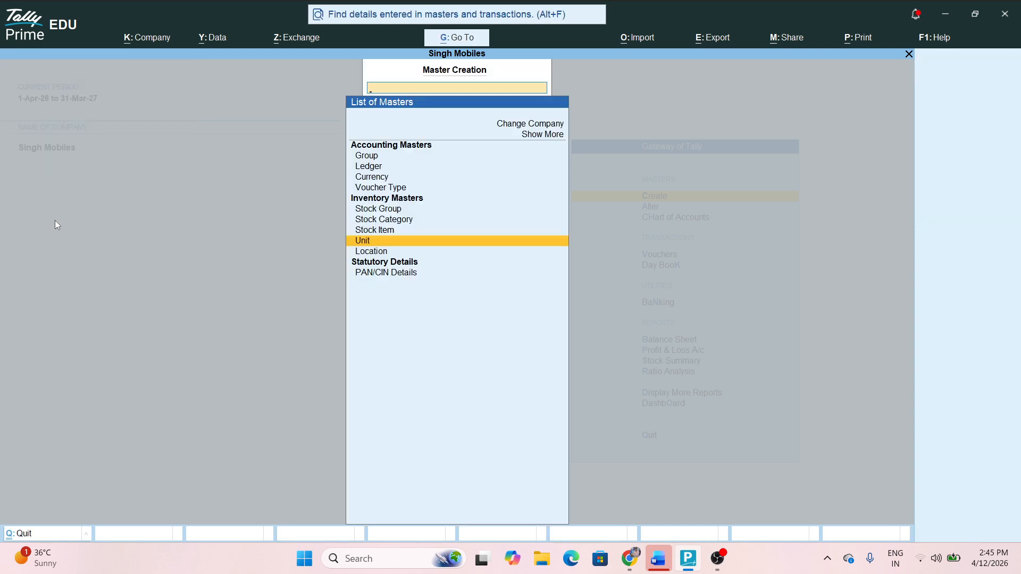
{"action": "key", "text": "Up"}
{"action": "key", "text": "Return"}
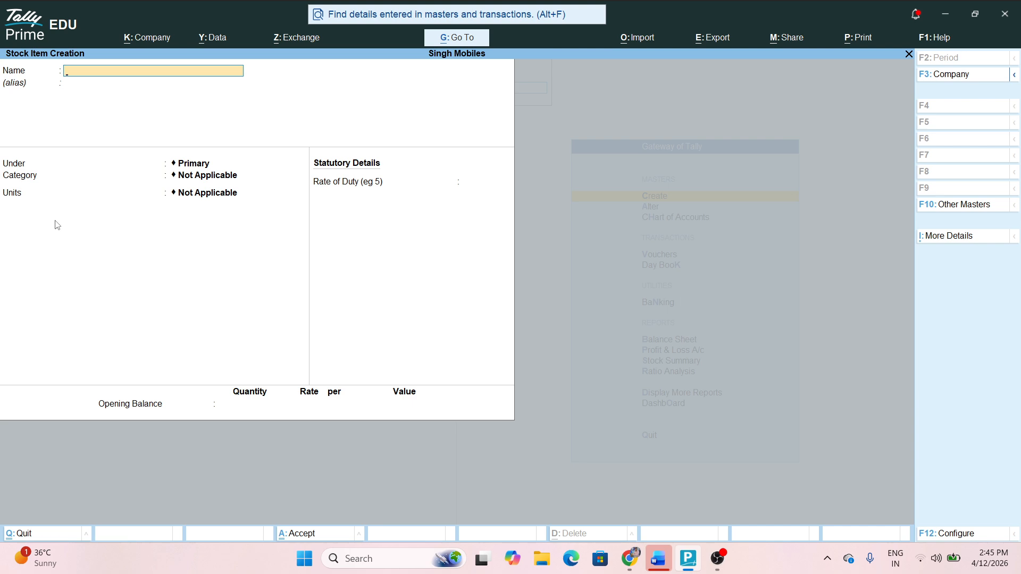
Save stock item Samsung Galaxy 14 under Mobiles with category Samsung and unit Nos
{"action": "type", "text": "Samsung Galaxy 14"}
{"action": "key", "text": "Return"}
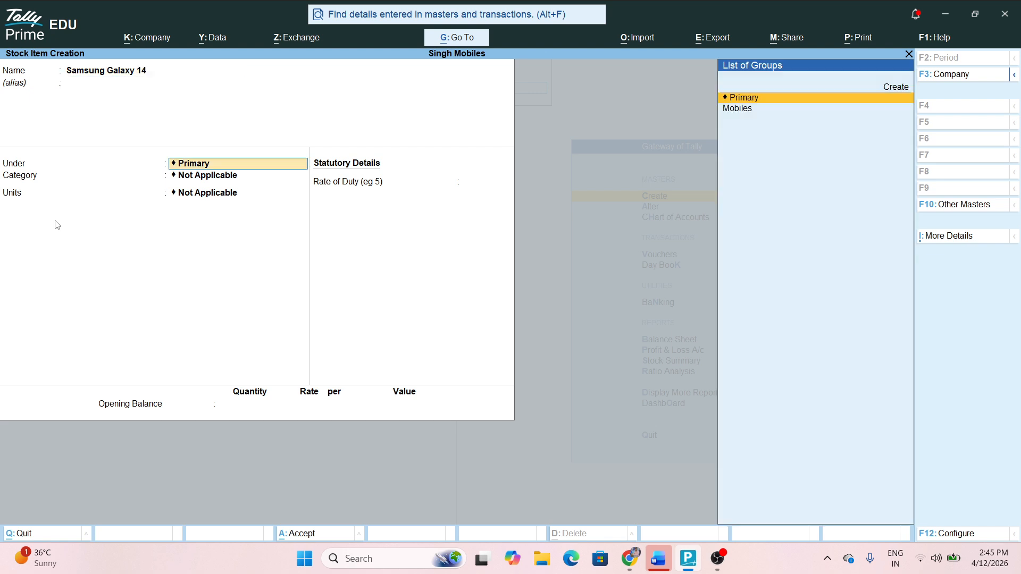
{"action": "key", "text": "Down"}
{"action": "key", "text": "Return"}
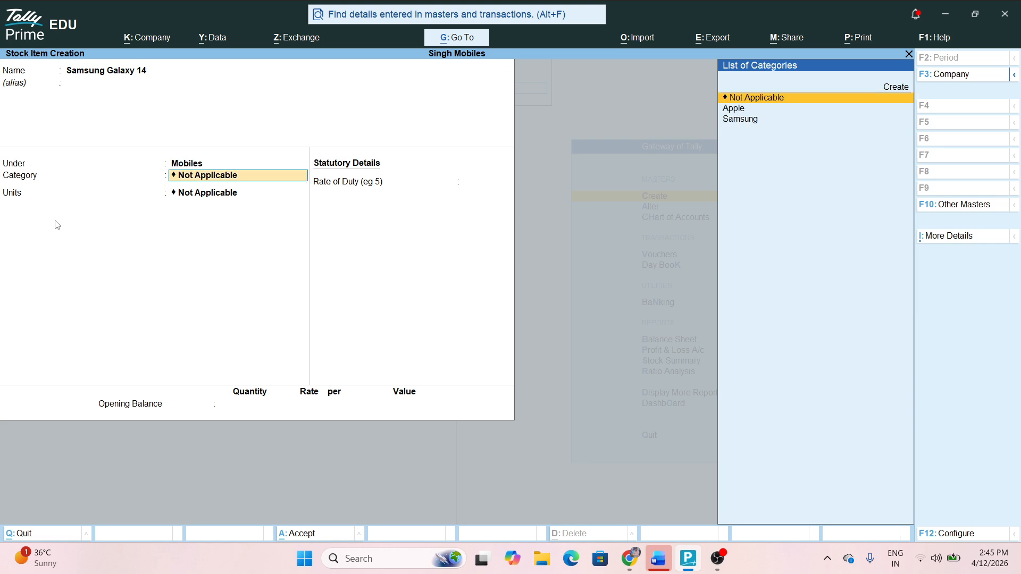
{"action": "key", "text": "Down"}
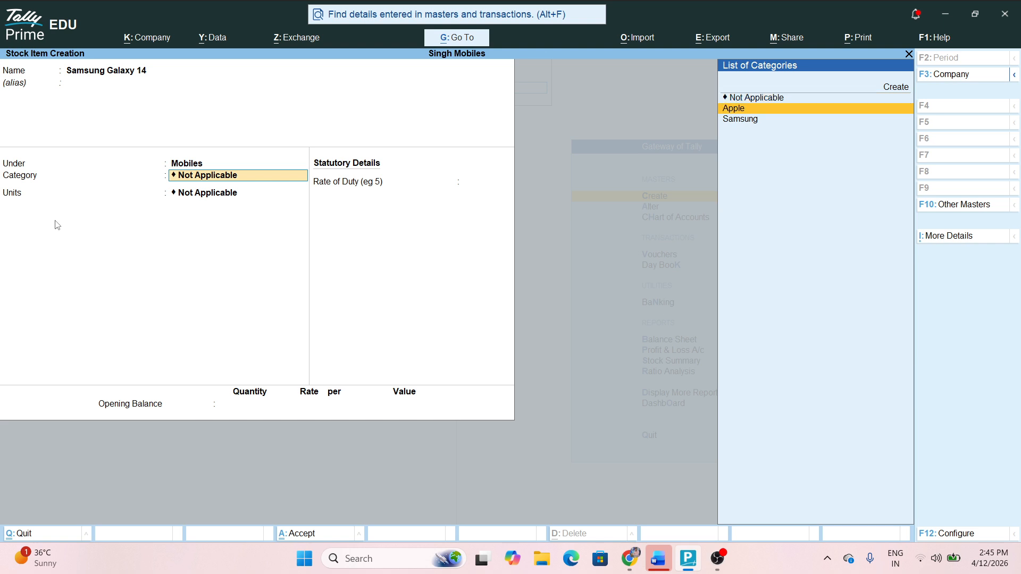
{"action": "key", "text": "Down"}
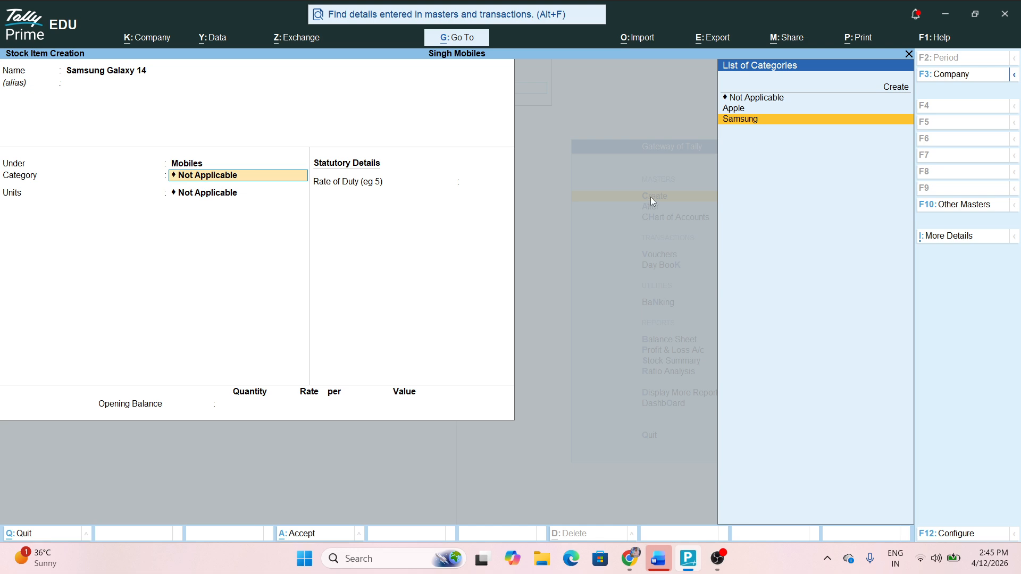
{"action": "key", "text": "Return"}
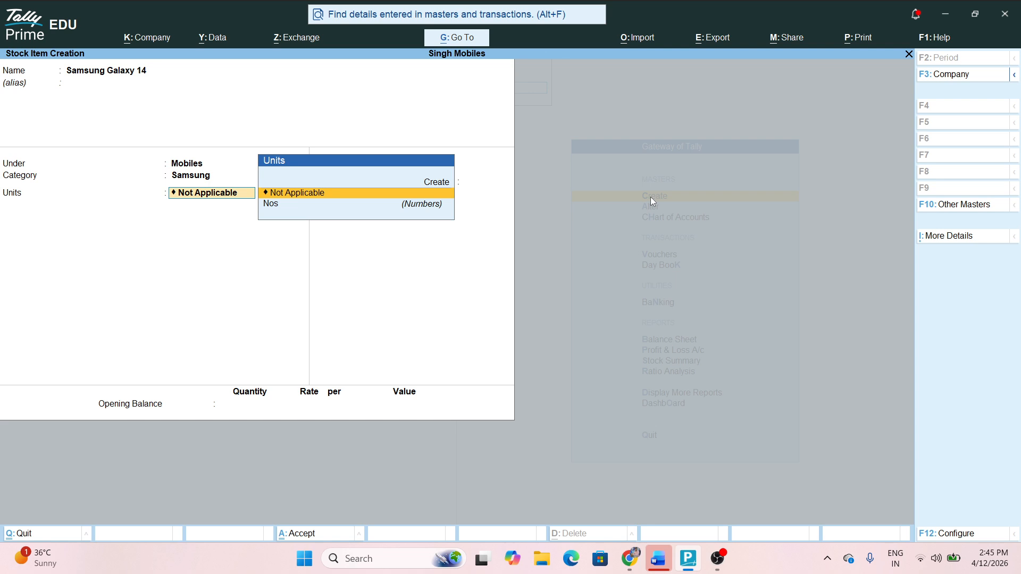
{"action": "key", "text": "Down"}
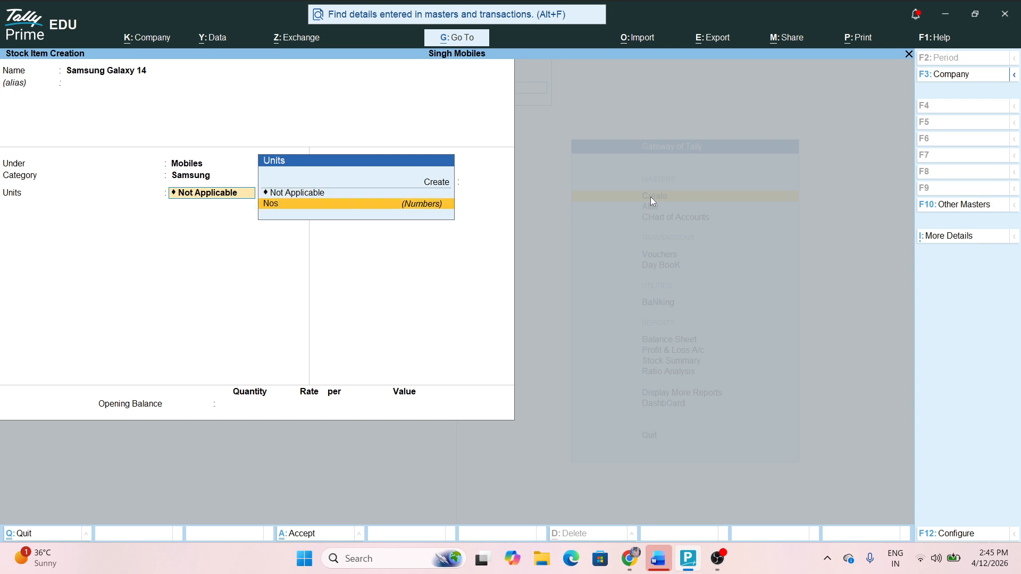
{"action": "key", "text": "Return"}
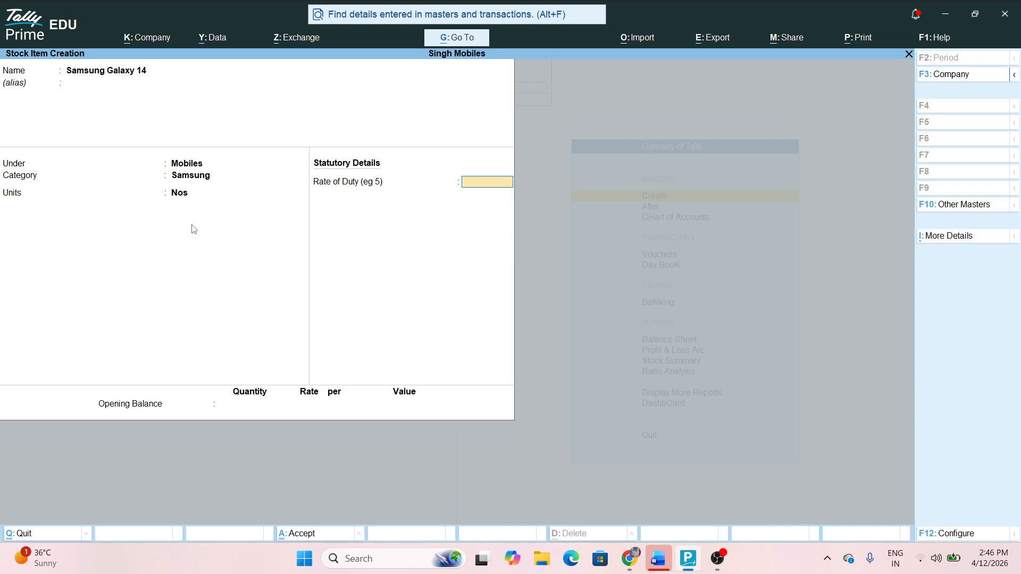
{"action": "key", "text": "alt"}
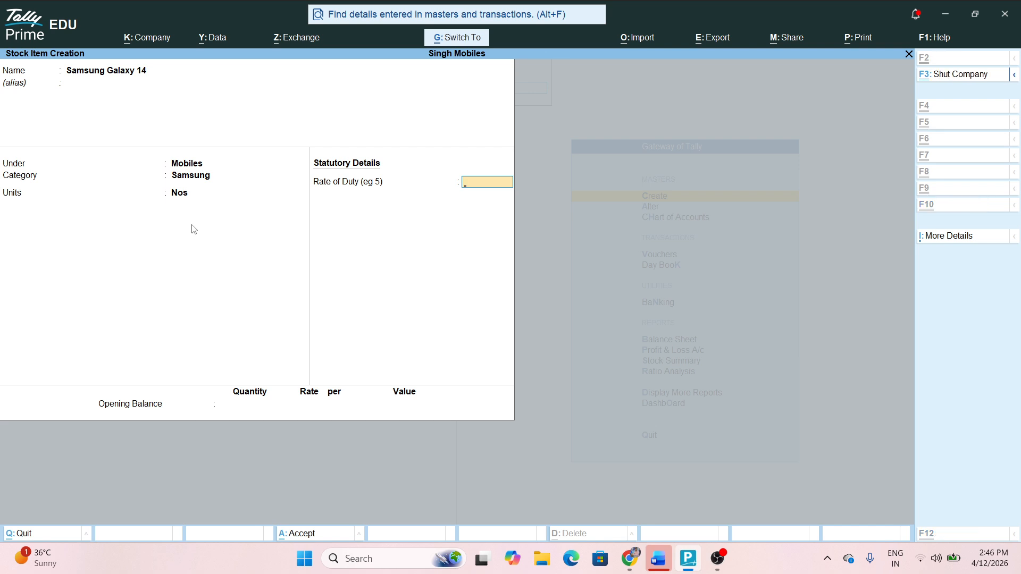
{"action": "key", "text": "ctrl+a"}
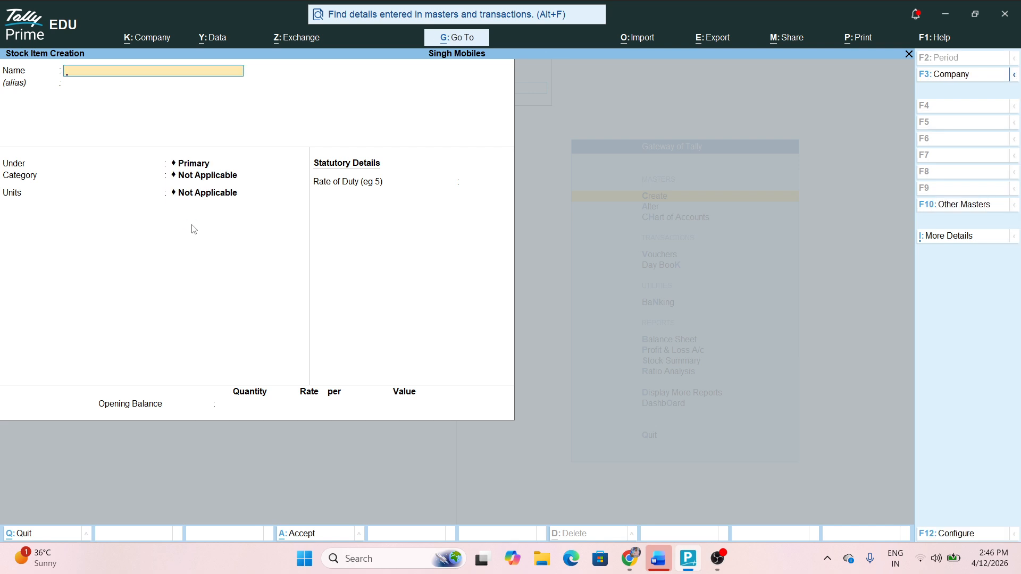
Save stock item I Phone 16 under Mobiles with category Apple and unit Nos
{"action": "type", "text": "I Phon"}
{"action": "type", "text": "e 17"}
{"action": "key", "text": "Return"}
{"action": "key", "text": "Return"}
{"action": "type", "text": "Mo"}
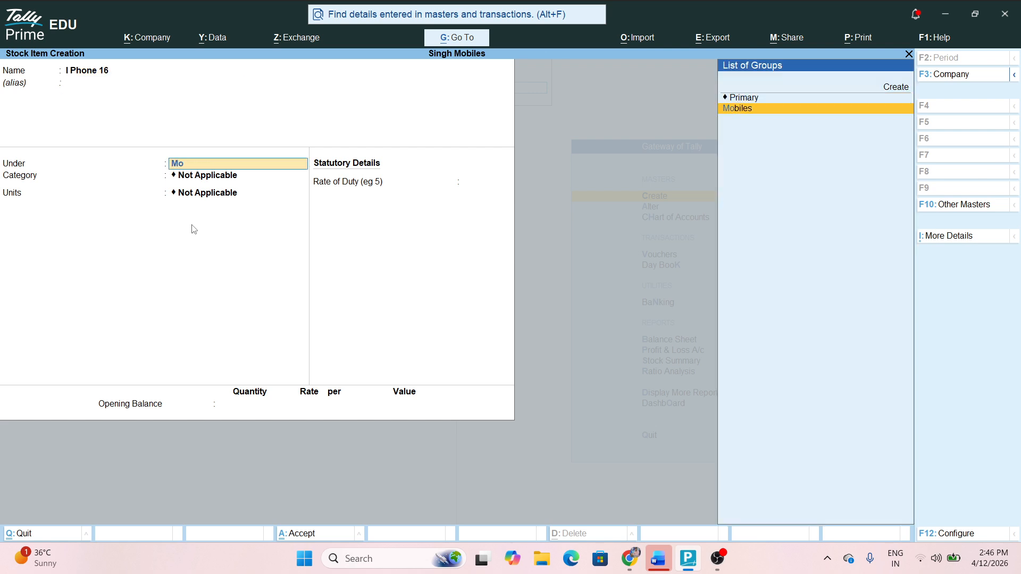
{"action": "key", "text": "Return"}
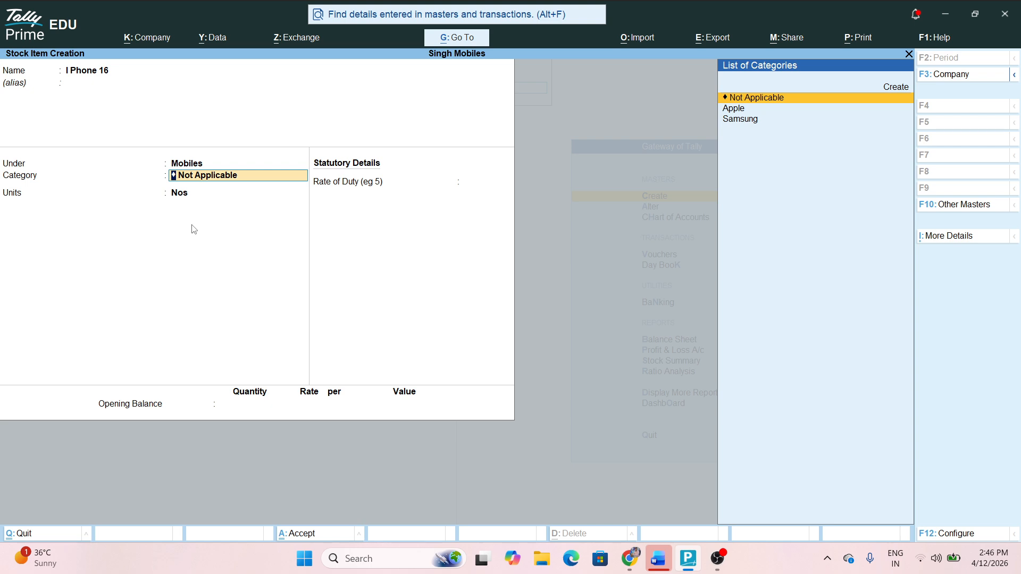
{"action": "key", "text": "Down"}
{"action": "key", "text": "Return"}
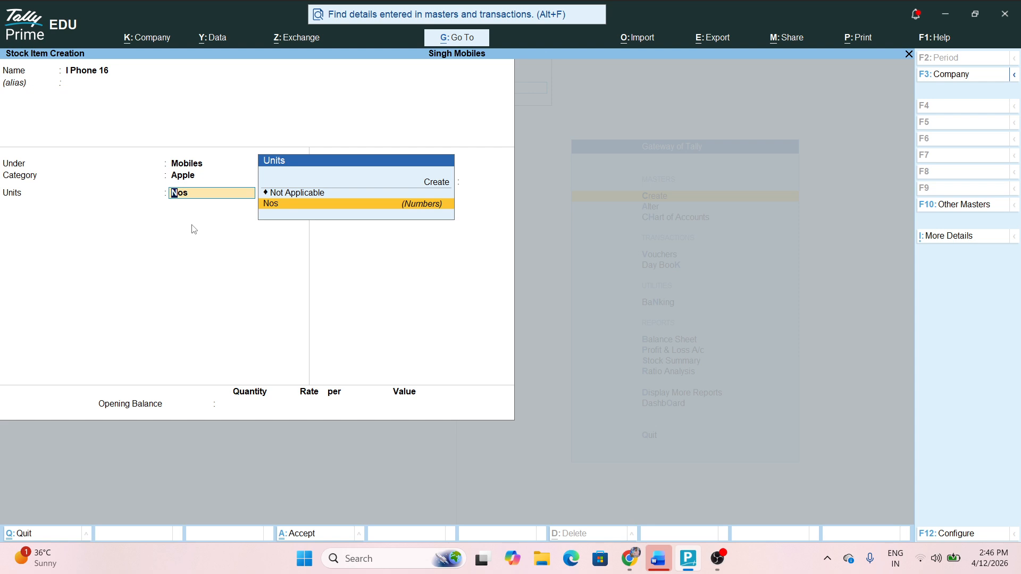
{"action": "key", "text": "Return"}
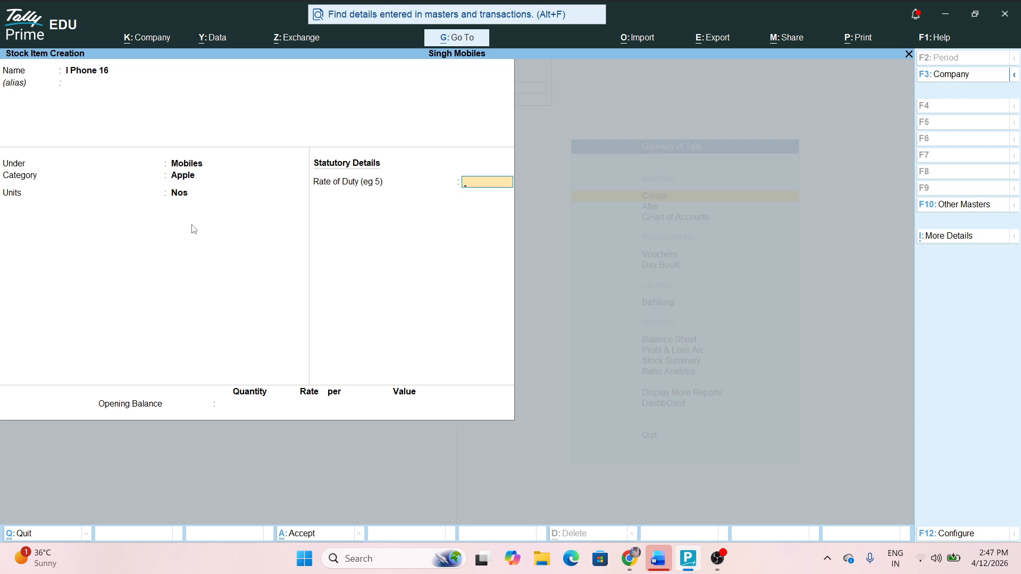
{"action": "key", "text": "ctrl"}
{"action": "key", "text": "ctrl+a"}
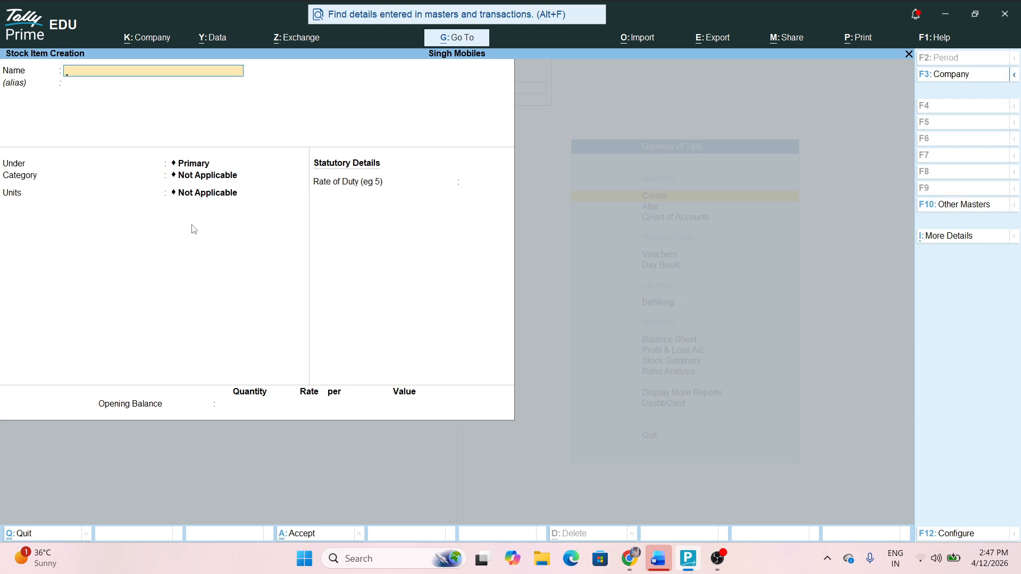
Discard the blank item form and return from List of Masters to the Gateway of Tally
{"action": "key", "text": "Escape"}
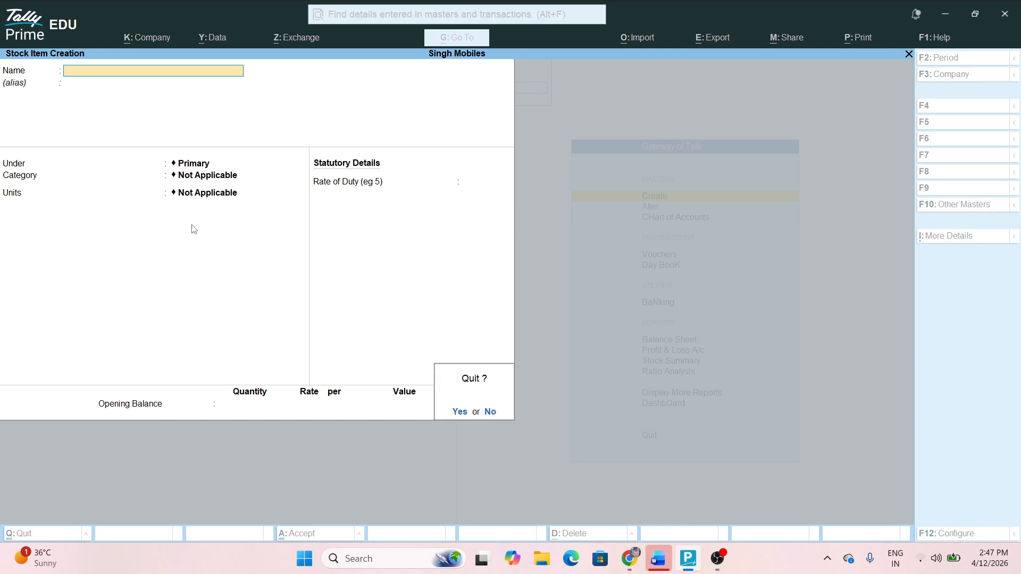
{"action": "key", "text": "y"}
{"action": "key", "text": "Down"}
{"action": "key", "text": "Up"}
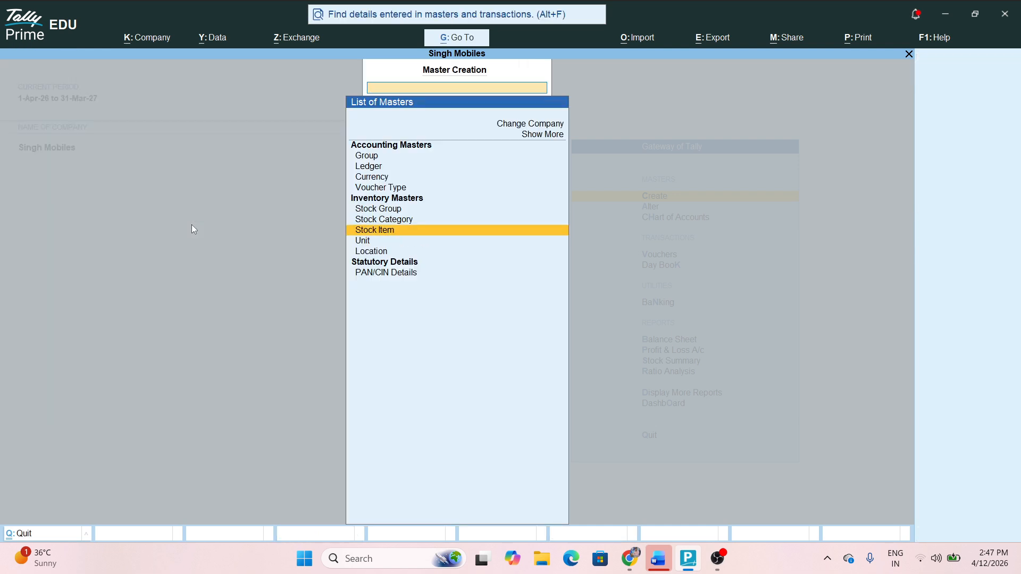
{"action": "key", "text": "Up"}
{"action": "key", "text": "Up"}
{"action": "key", "text": "Down"}
{"action": "key", "text": "Down"}
{"action": "key", "text": "Down"}
{"action": "key", "text": "Up"}
{"action": "key", "text": "Up"}
{"action": "key", "text": "Up"}
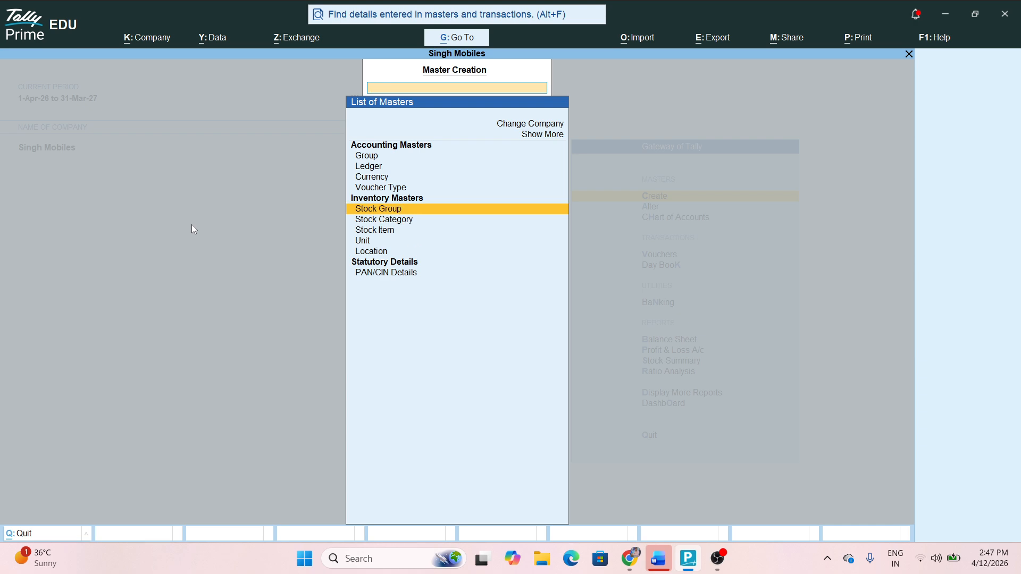
{"action": "key", "text": "Escape"}
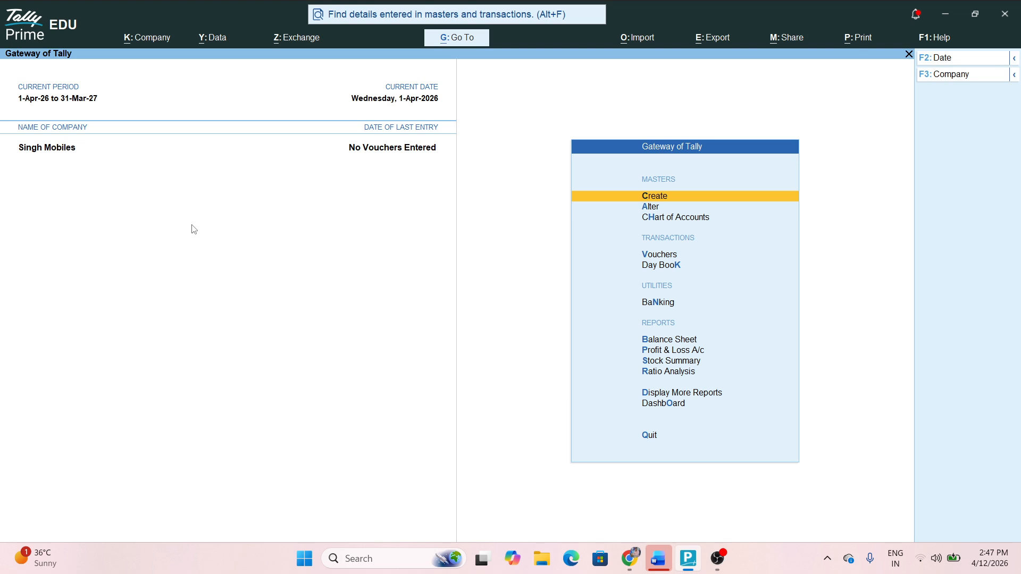
Open a Purchase voucher, skipping the supplier invoice number and date
{"action": "key", "text": "Down"}
{"action": "key", "text": "Down"}
{"action": "key", "text": "Down"}
{"action": "key", "text": "Return"}
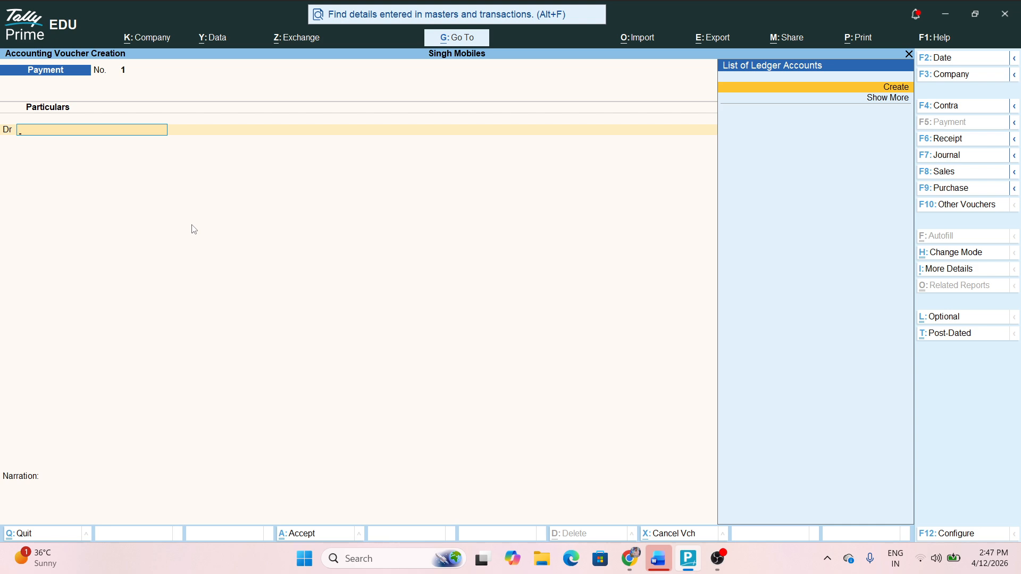
{"action": "key", "text": "F9"}
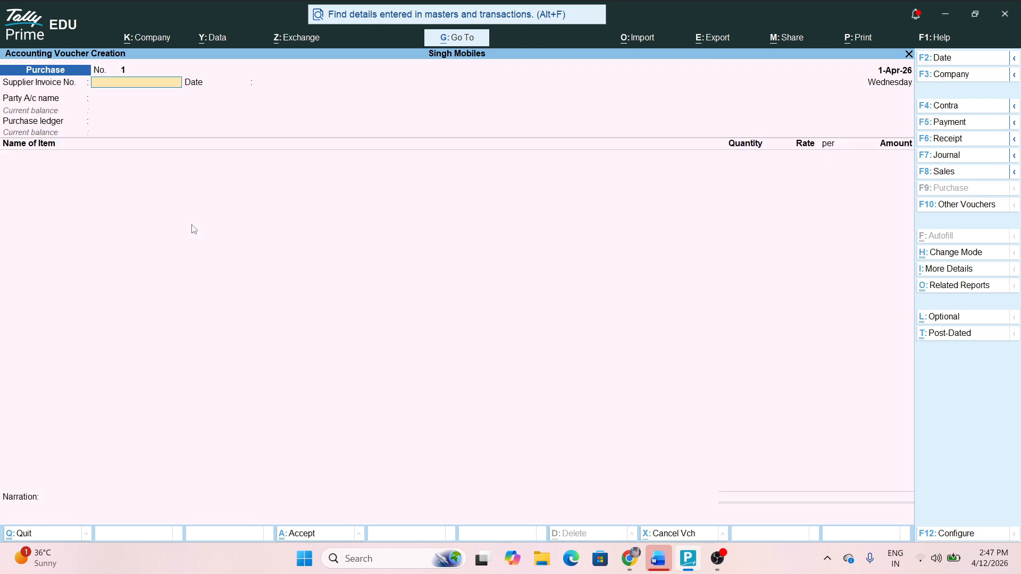
{"action": "key", "text": "Return"}
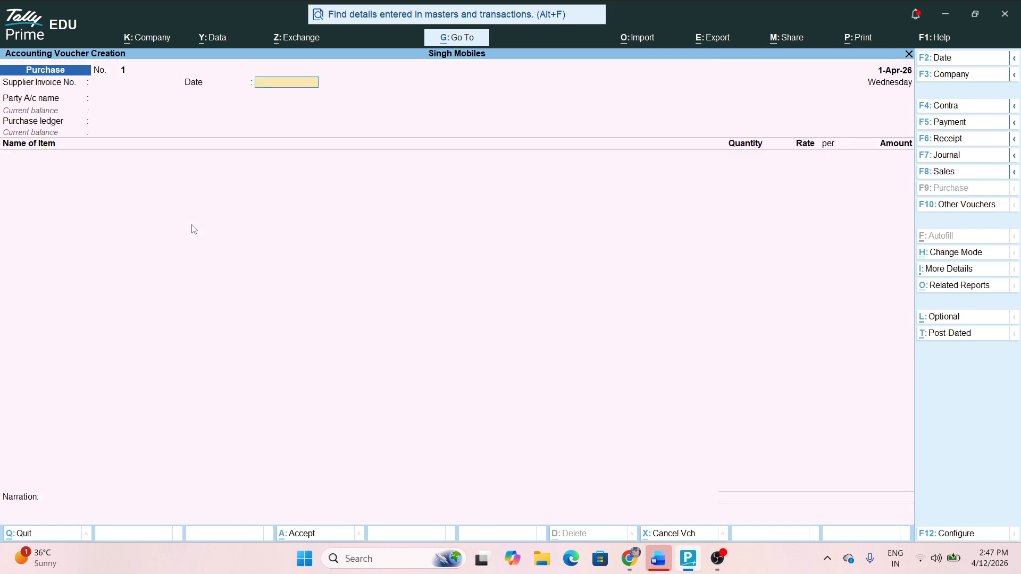
{"action": "key", "text": "Return"}
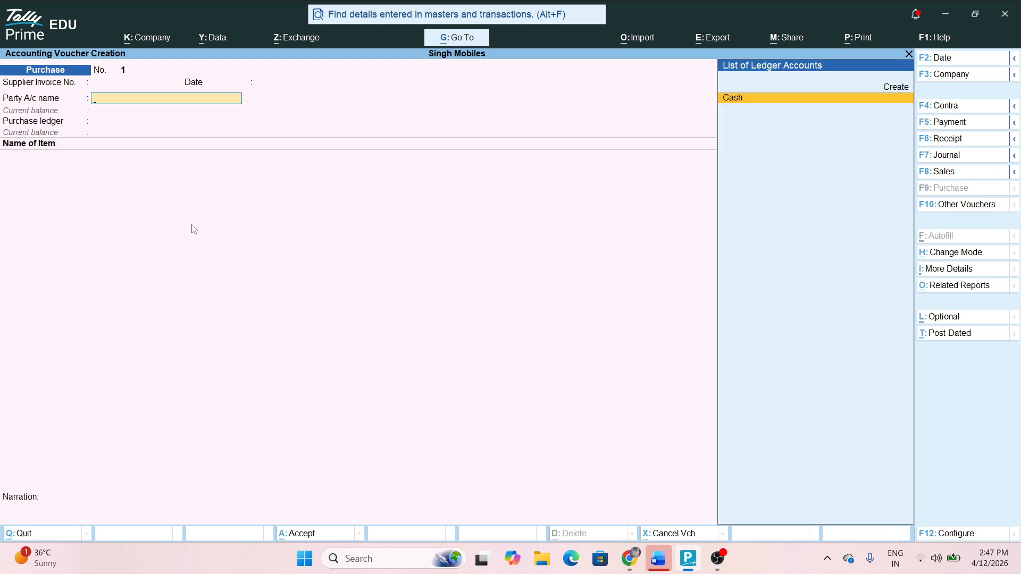
Create party ledger Ashwin Pvt Ltd under Sundry Creditors and accept the party details
{"action": "key", "text": "Up"}
{"action": "key", "text": "Return"}
{"action": "type", "text": "Ashw"}
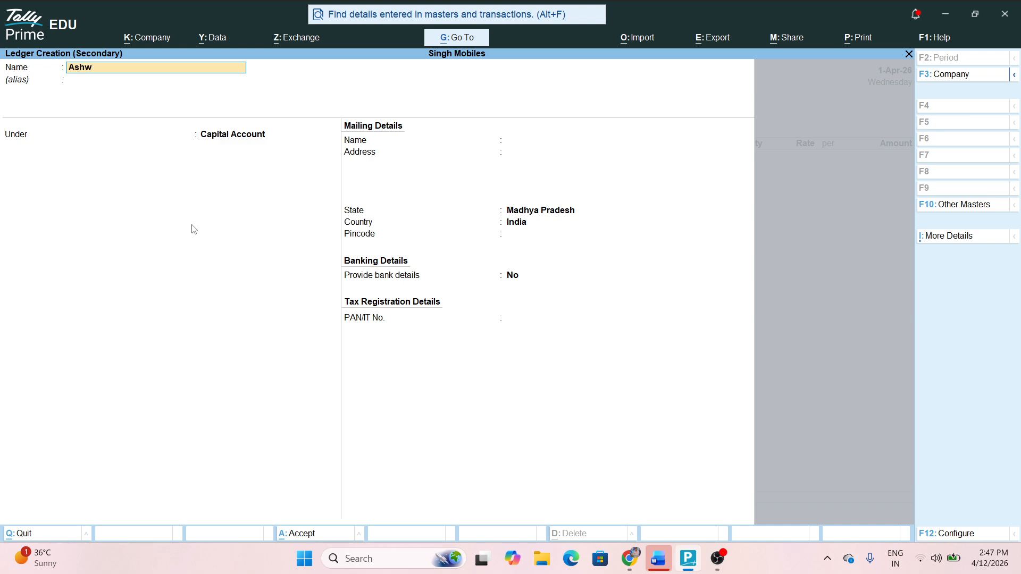
{"action": "type", "text": "in Pvt Ltd"}
{"action": "key", "text": "Return"}
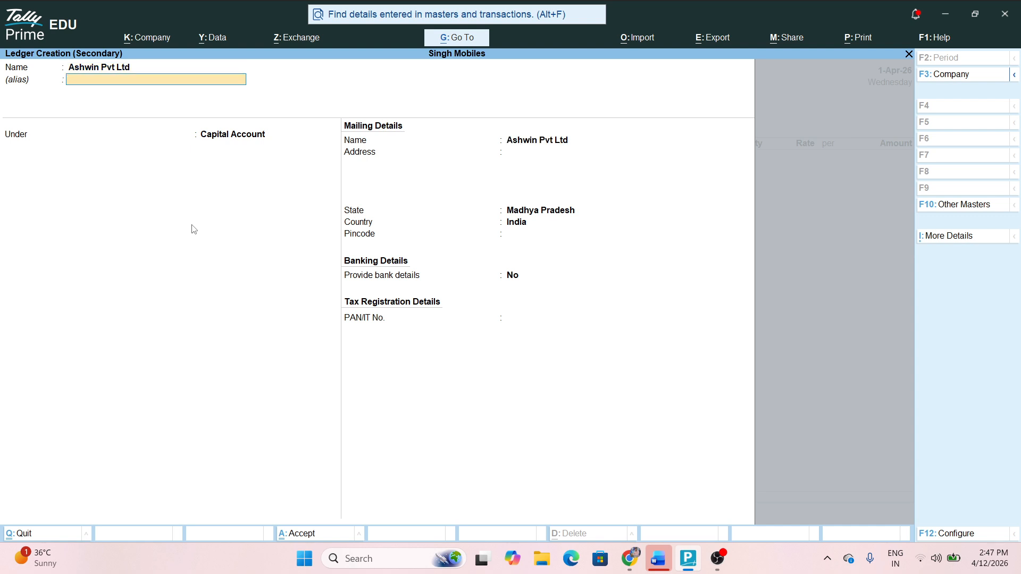
{"action": "type", "text": "Sun"}
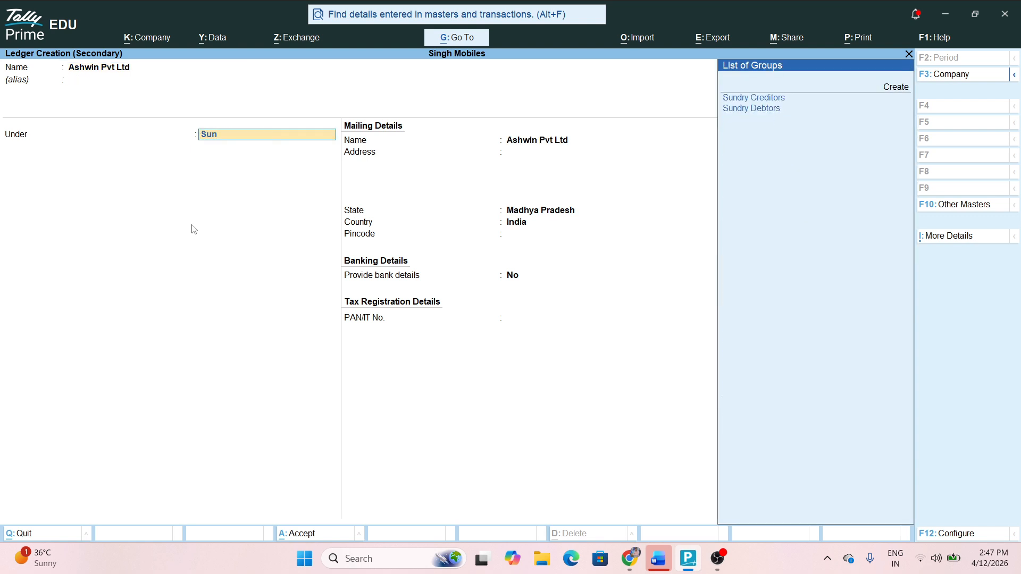
{"action": "key", "text": "Return"}
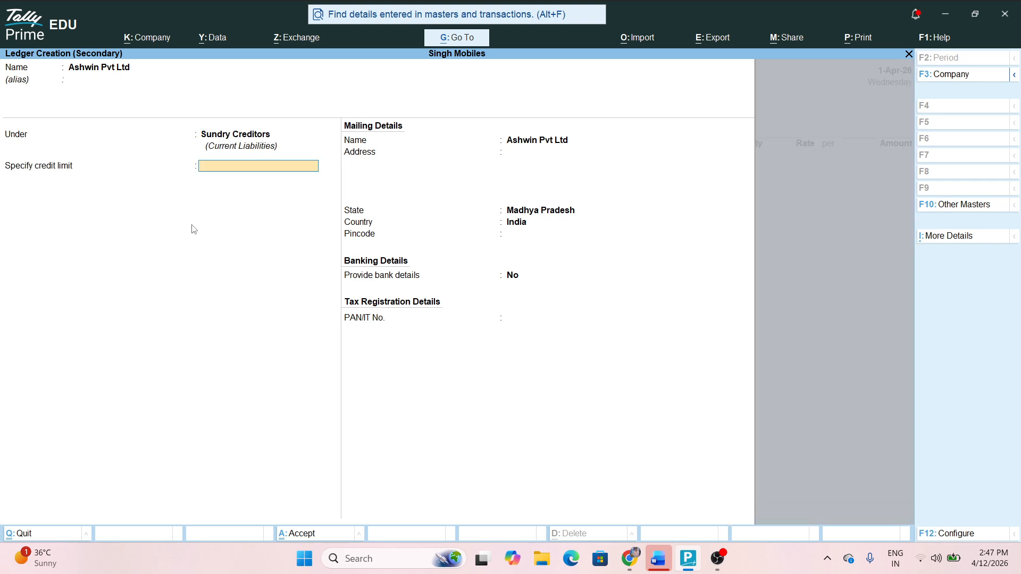
{"action": "key", "text": "ctrl+a"}
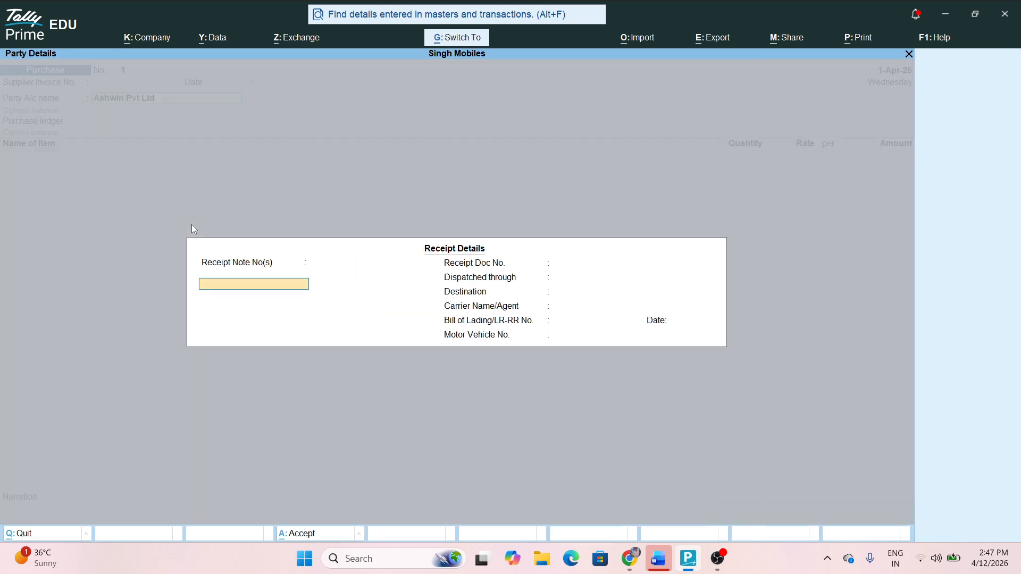
{"action": "key", "text": "ctrl+a"}
{"action": "key", "text": "ctrl+a"}
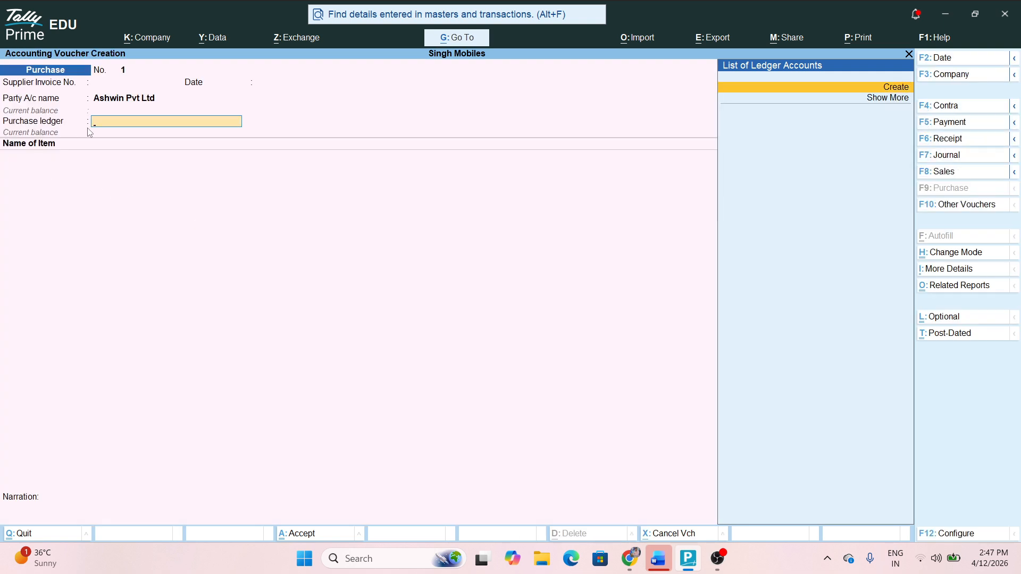
Create ledger Purchase Account under Purchase Accounts as the voucher's purchase ledger
{"action": "key", "text": "alt+c"}
{"action": "type", "text": "Pu"}
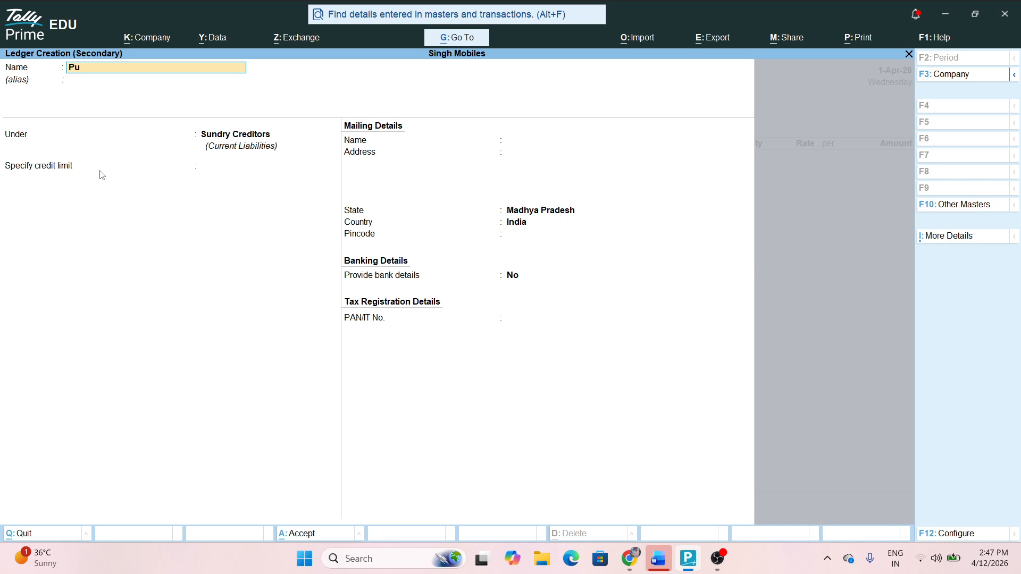
{"action": "type", "text": "rchase account"}
{"action": "key", "text": "Return"}
{"action": "type", "text": "Pu"}
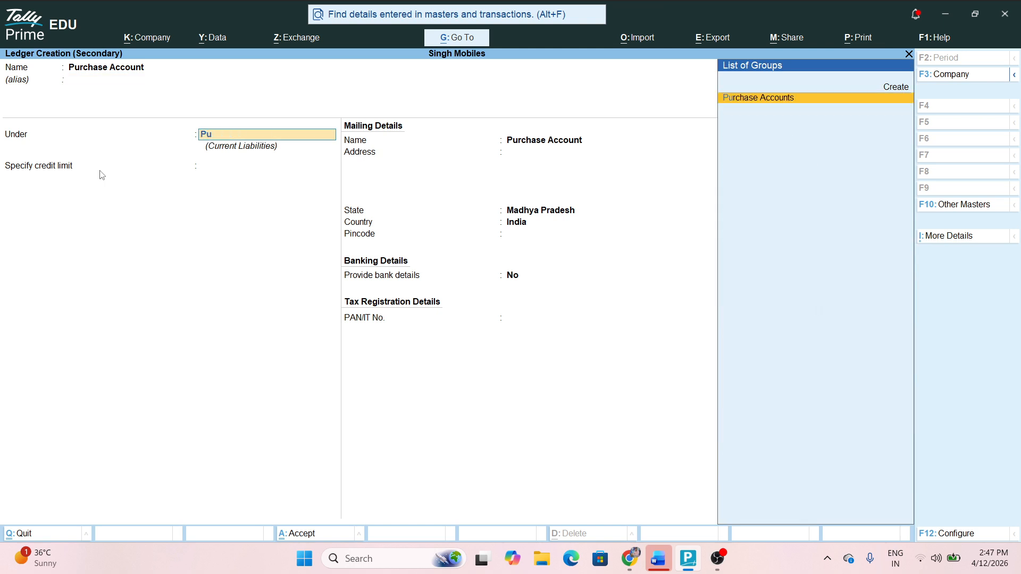
{"action": "key", "text": "Return"}
{"action": "key", "text": "ctrl+a"}
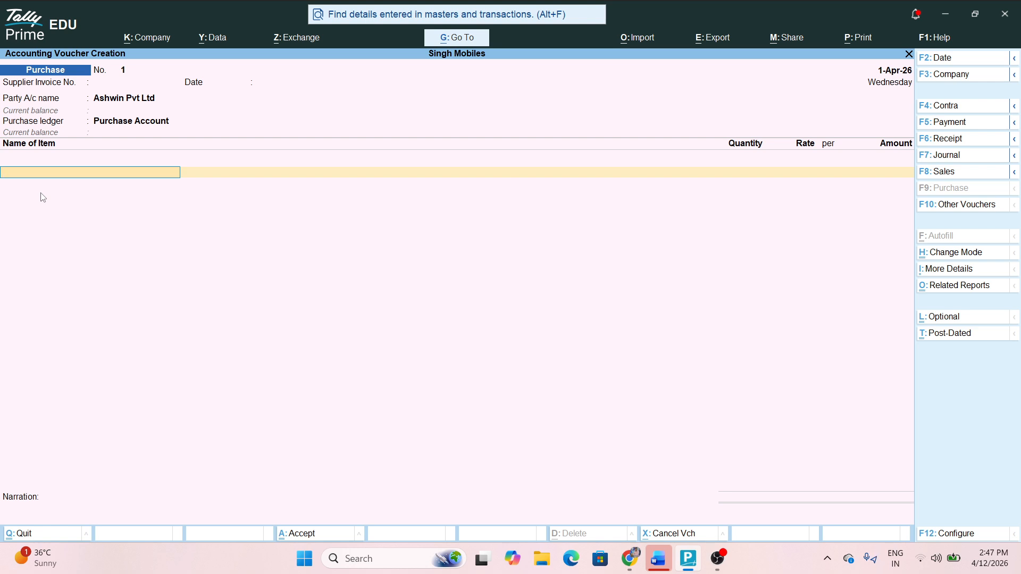
Enter the first item line: 50 Nos of I Phone 16 at 50,000
{"action": "type", "text": "S"}
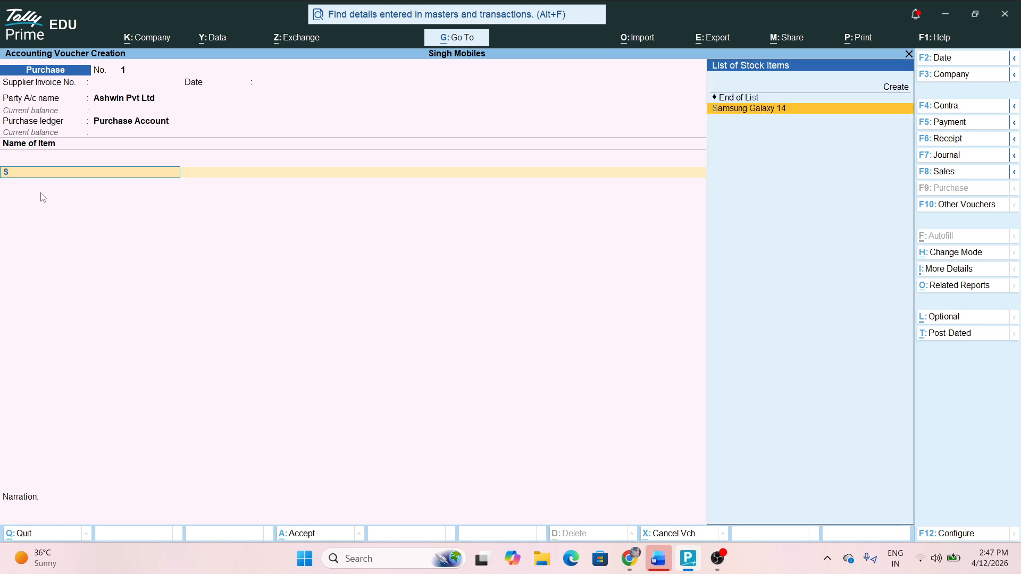
{"action": "key", "text": "BackSpace"}
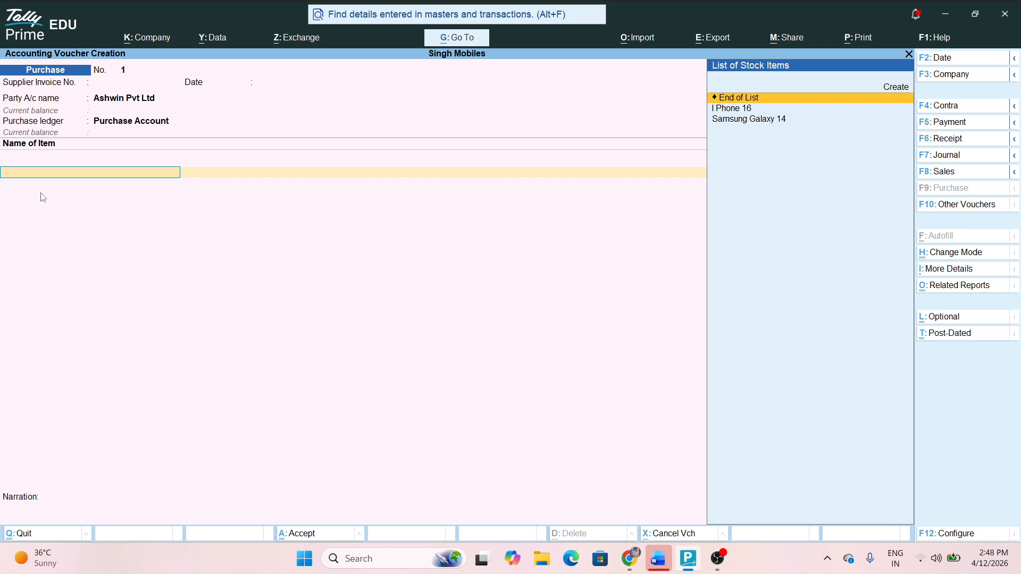
{"action": "key", "text": "Down"}
{"action": "key", "text": "Return"}
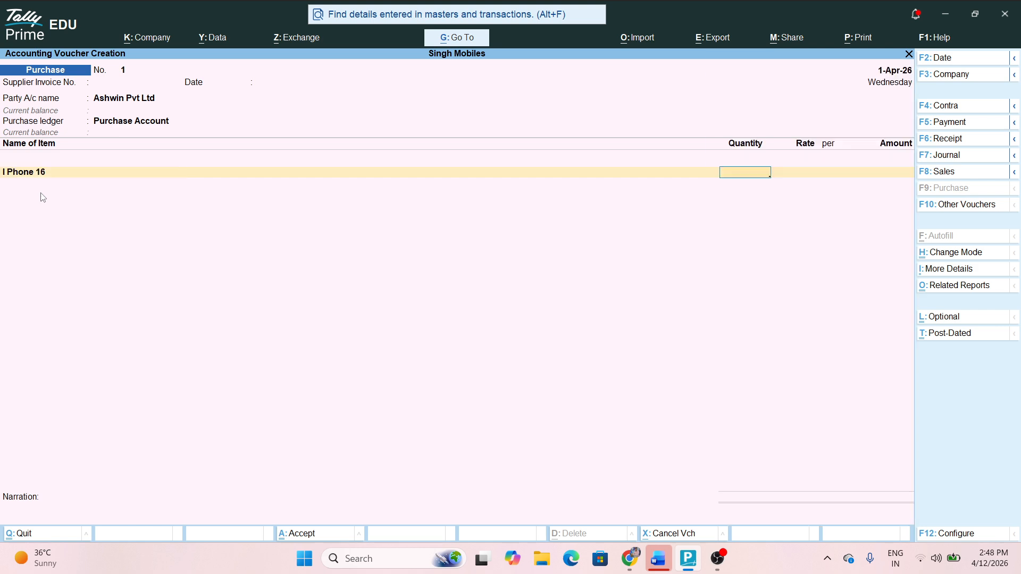
{"action": "type", "text": "50"}
{"action": "key", "text": "Return"}
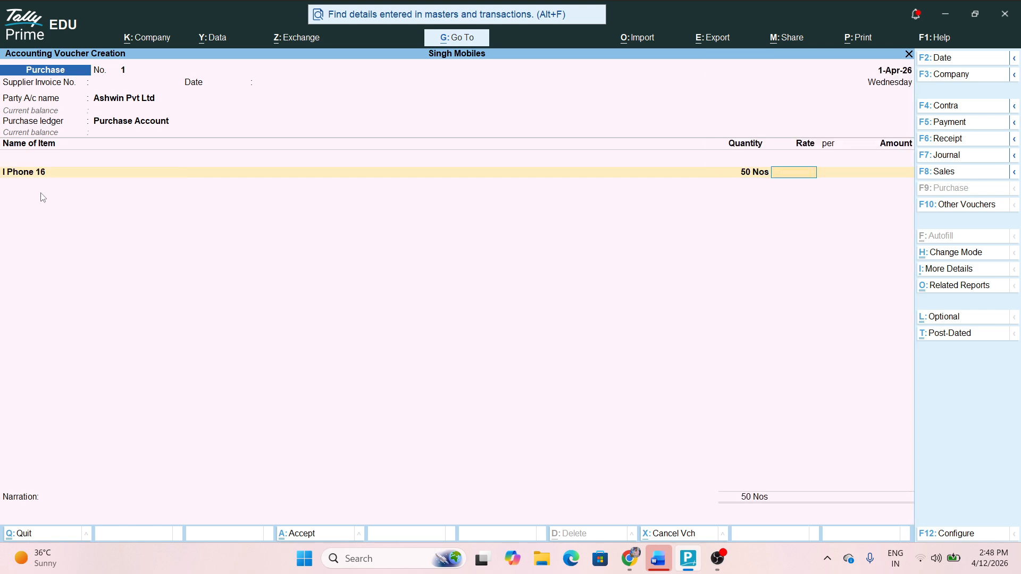
{"action": "type", "text": "50000"}
{"action": "key", "text": "Return"}
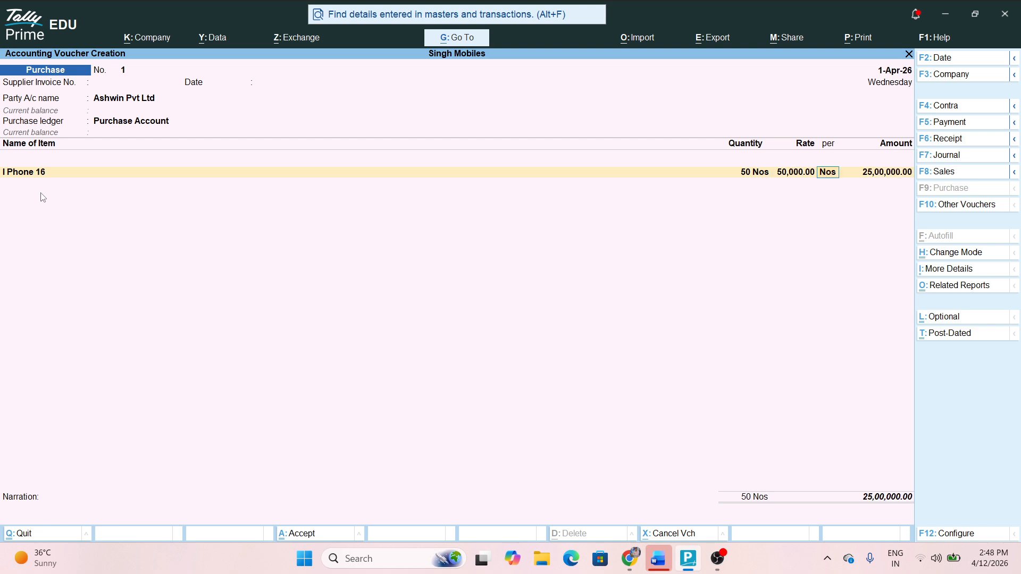
{"action": "key", "text": "Return"}
{"action": "key", "text": "Return"}
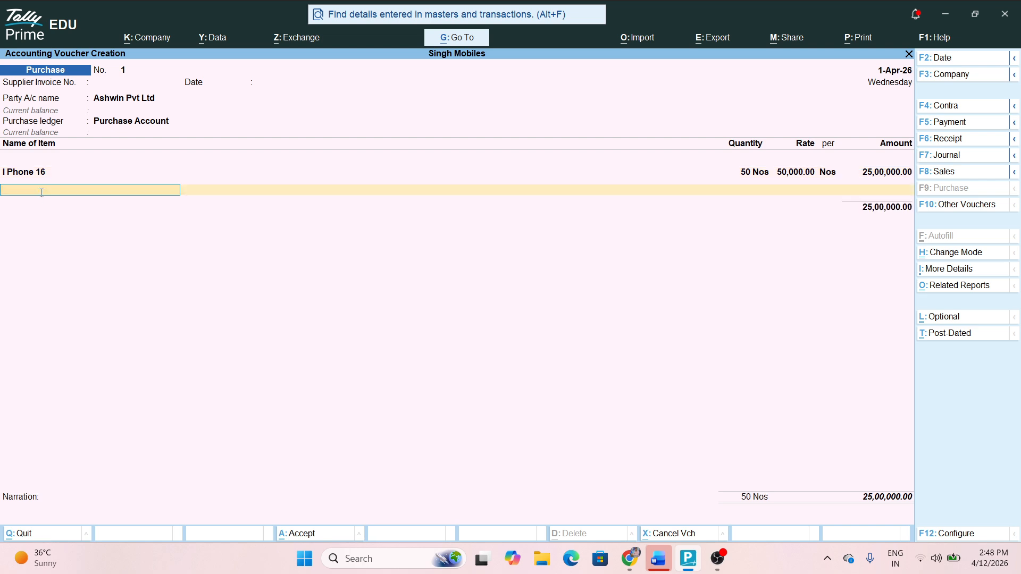
Add 45 Nos of Samsung Galaxy 14 at 35,000 and save the voucher
{"action": "type", "text": "S"}
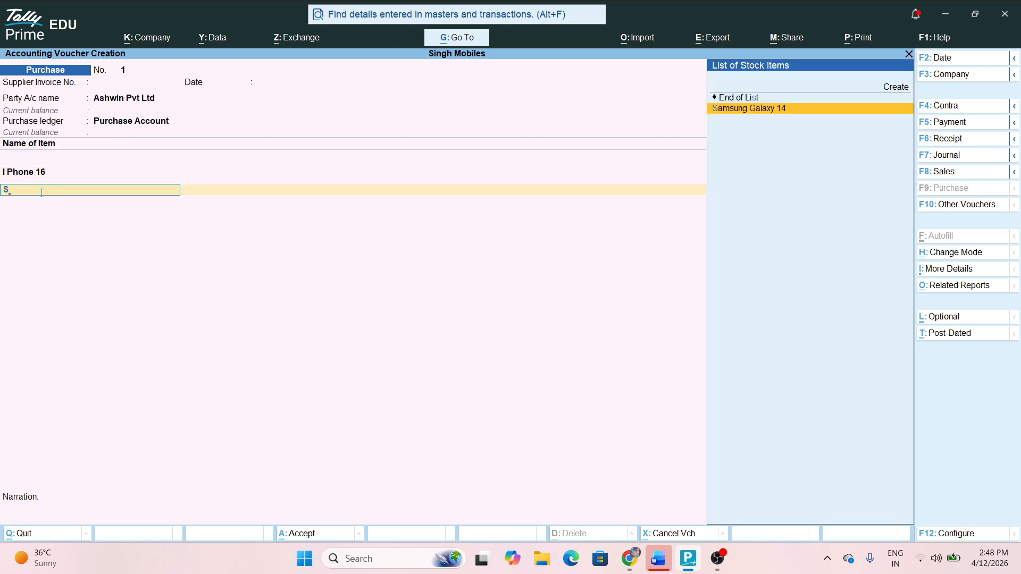
{"action": "key", "text": "Return"}
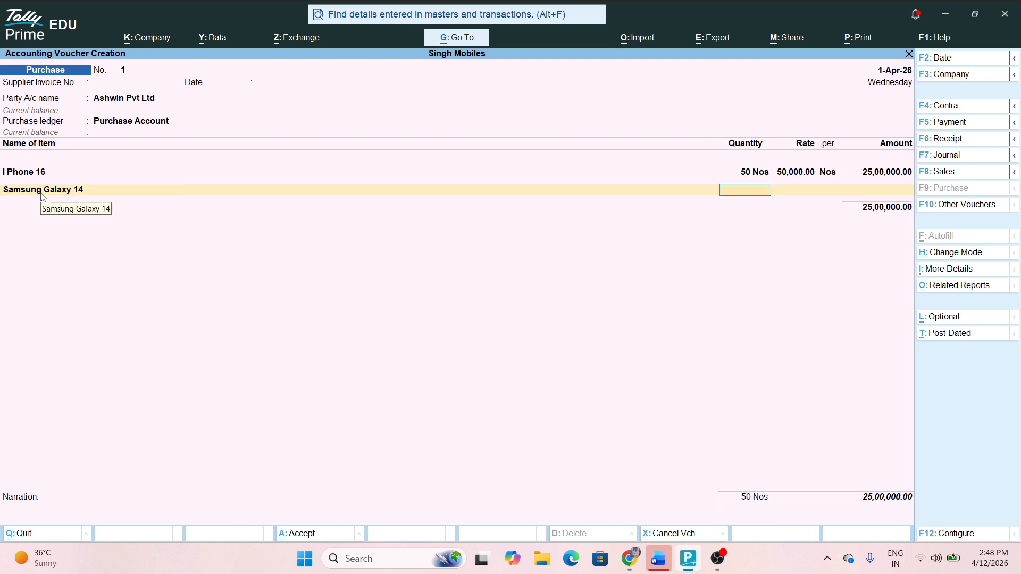
{"action": "type", "text": "45"}
{"action": "key", "text": "Return"}
{"action": "type", "text": "35000"}
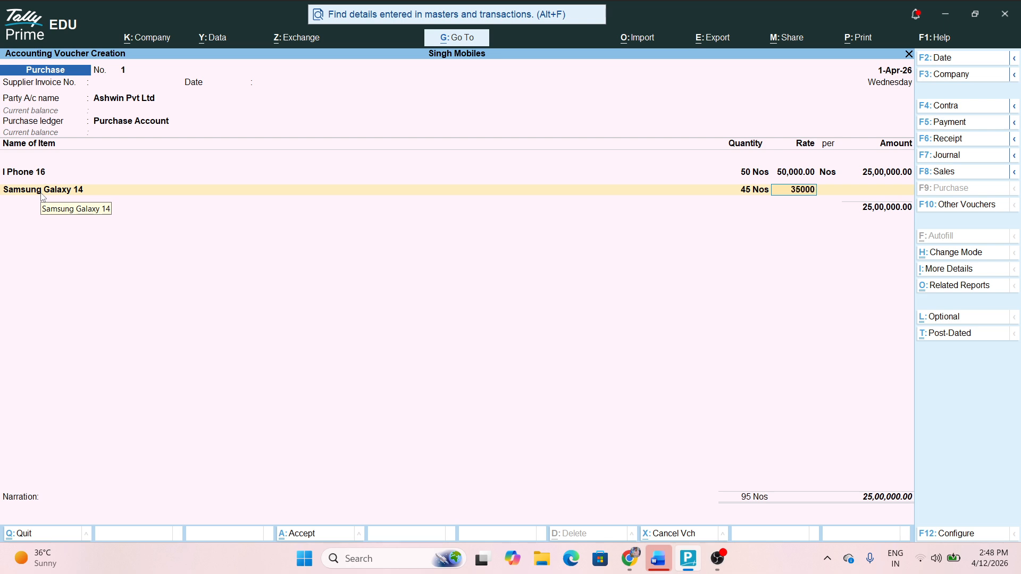
{"action": "key", "text": "Return"}
{"action": "key", "text": "Return"}
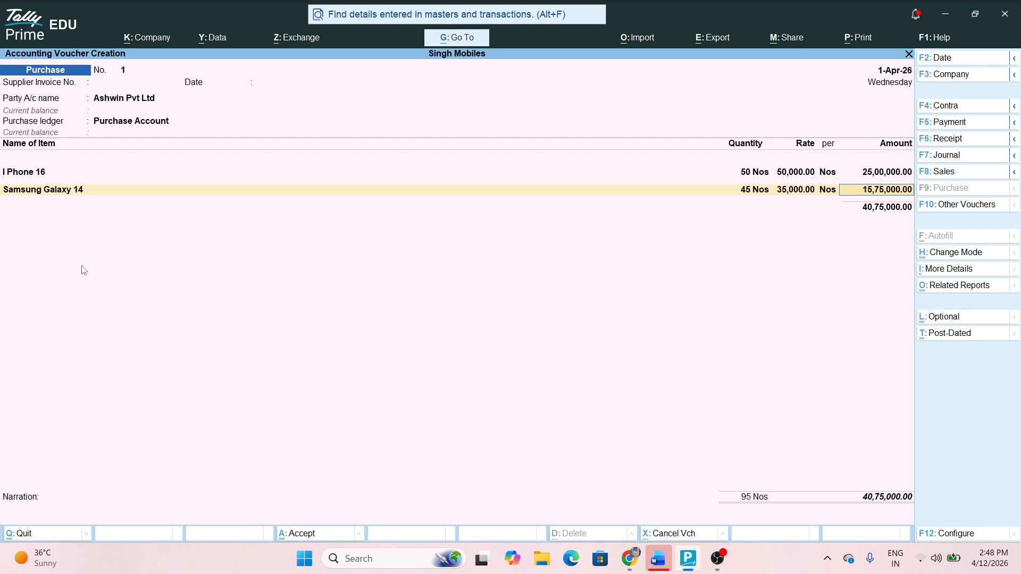
{"action": "key", "text": "ctrl+a"}
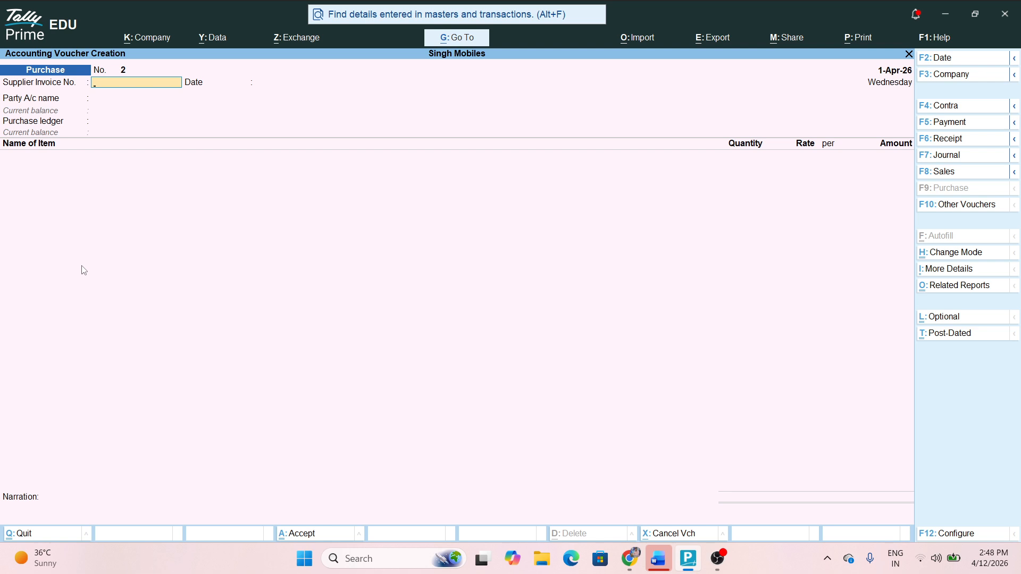
Leave voucher entry and open Inventory Books under Display More Reports
{"action": "key", "text": "Escape"}
{"action": "key", "text": "Return"}
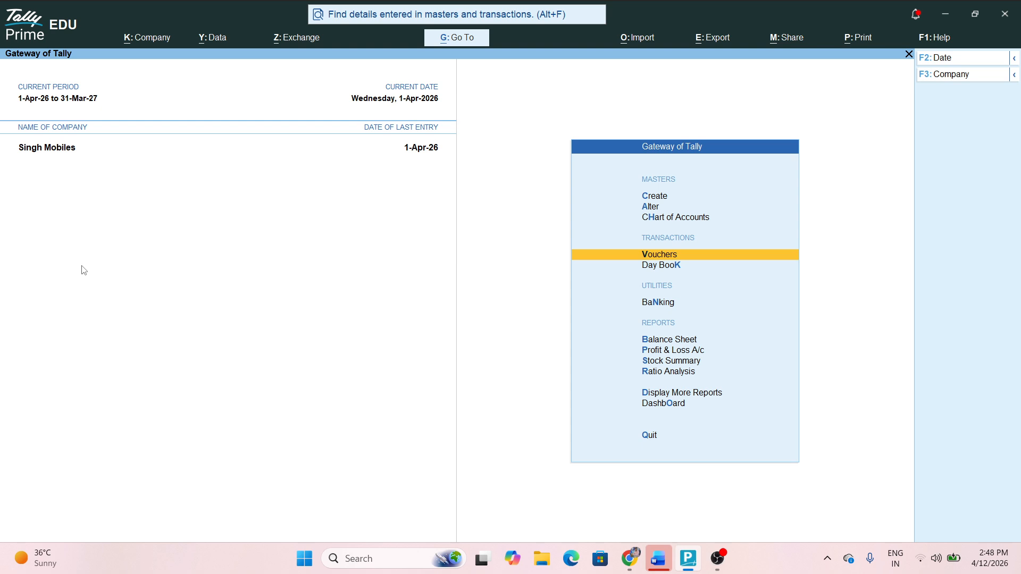
{"action": "key", "text": "Down"}
{"action": "key", "text": "Down"}
{"action": "key", "text": "Down"}
{"action": "key", "text": "Down"}
{"action": "key", "text": "Down"}
{"action": "key", "text": "Down"}
{"action": "key", "text": "Down"}
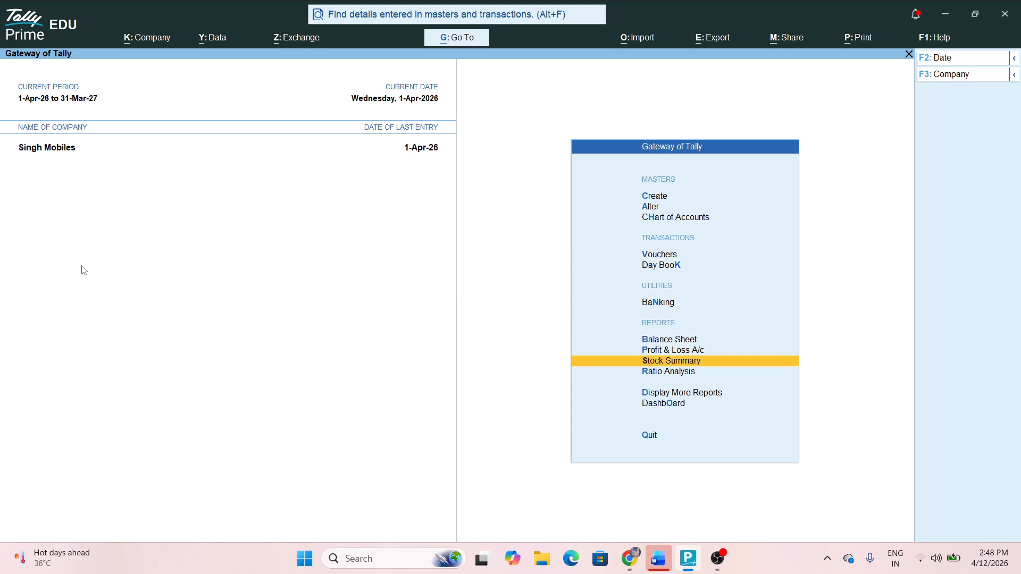
{"action": "key", "text": "Return"}
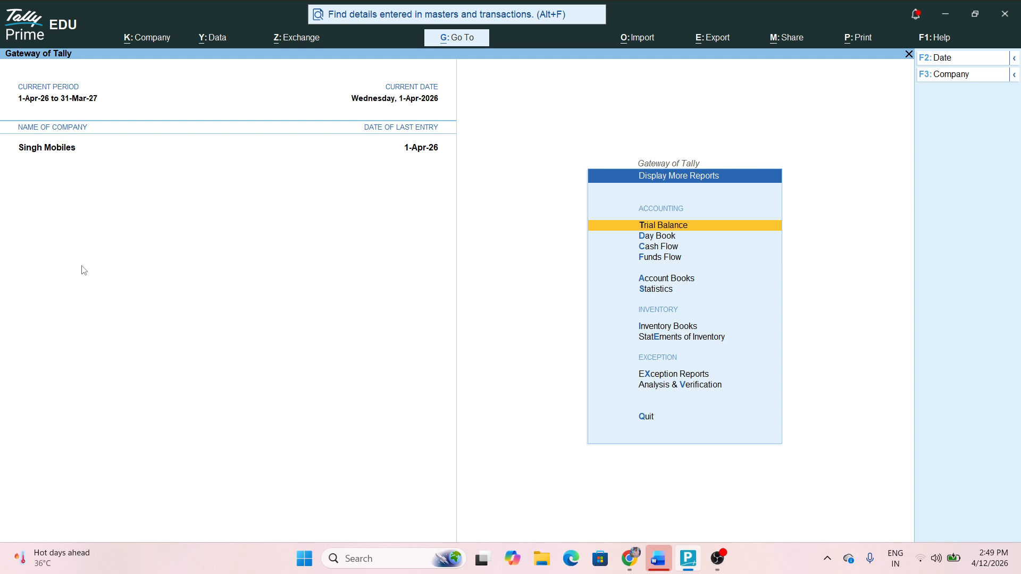
{"action": "key", "text": "Down"}
{"action": "key", "text": "Down"}
{"action": "key", "text": "Down"}
{"action": "key", "text": "Down"}
{"action": "key", "text": "Down"}
{"action": "key", "text": "Down"}
{"action": "key", "text": "Down"}
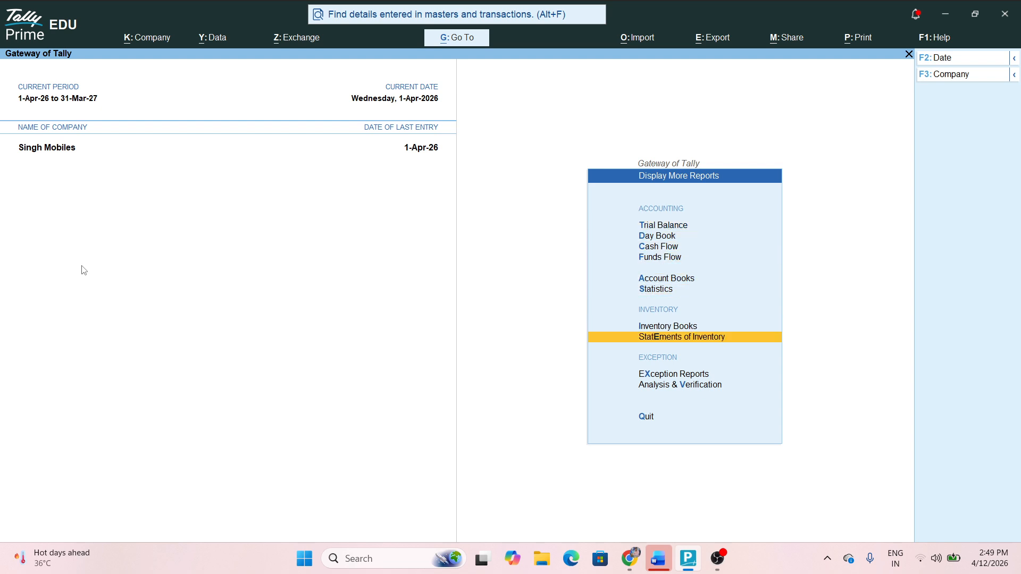
{"action": "key", "text": "Up"}
{"action": "key", "text": "Return"}
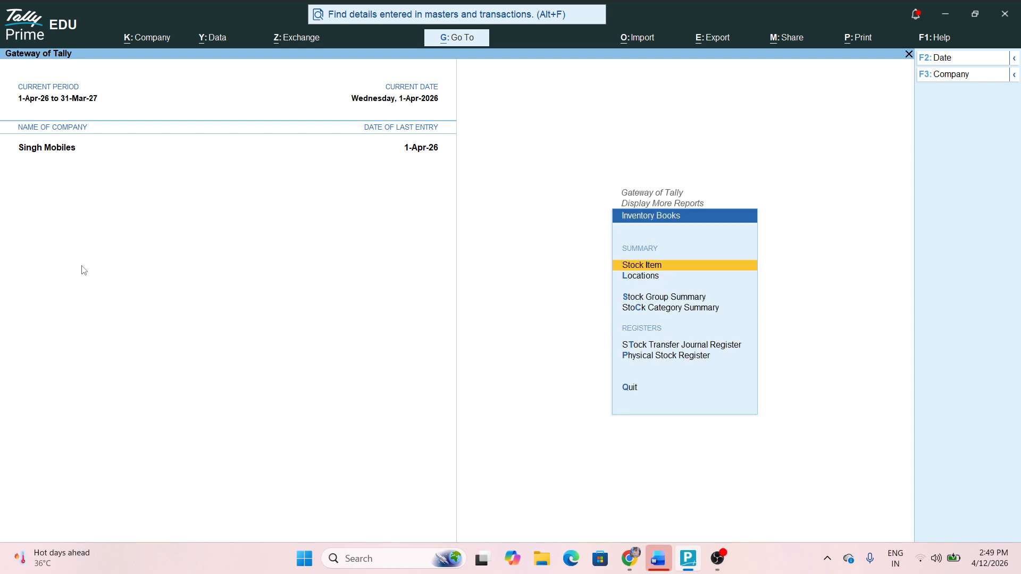
Glance at Statements of Inventory, then return to the Inventory Books reports
{"action": "key", "text": "Escape"}
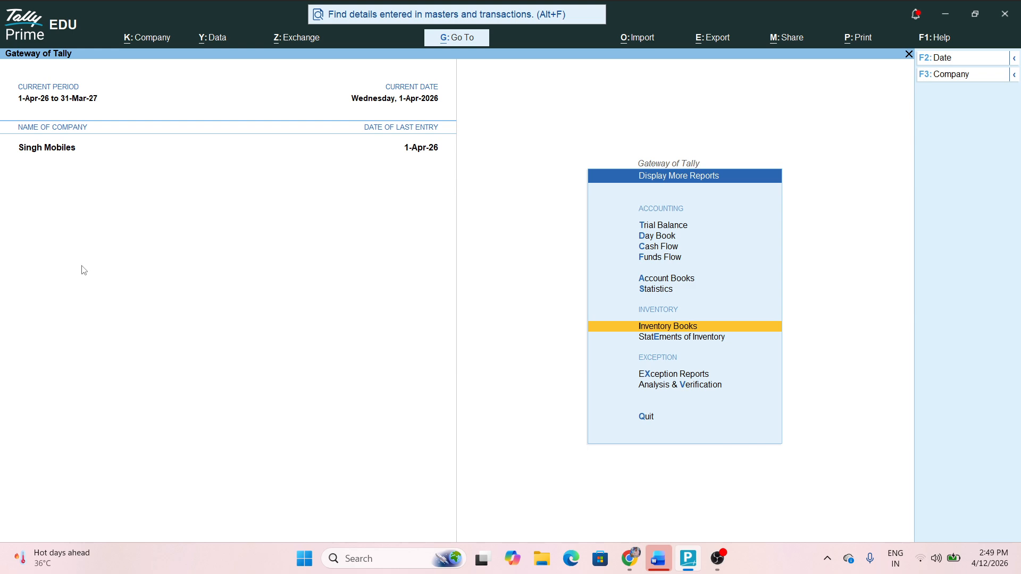
{"action": "key", "text": "Down"}
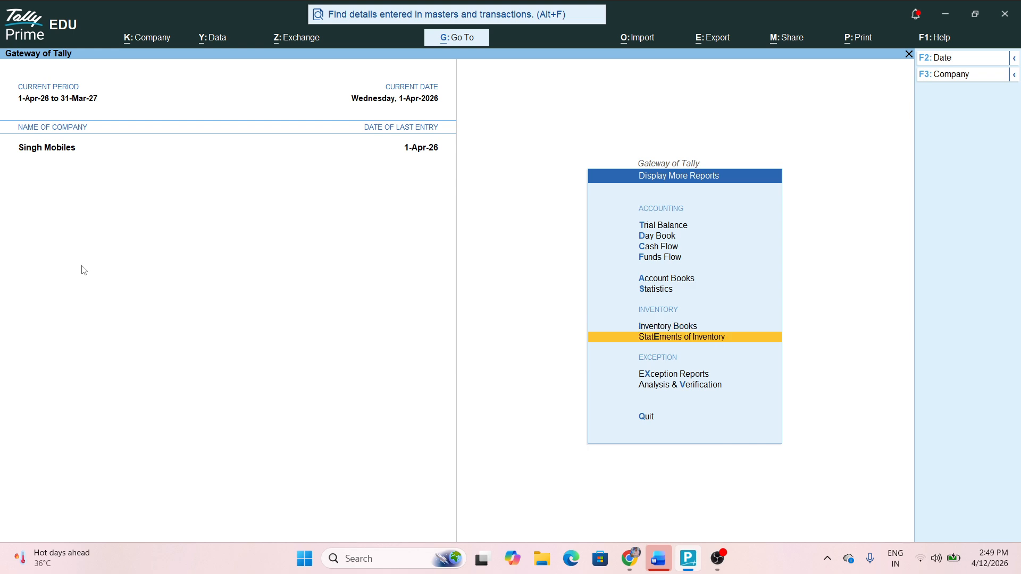
{"action": "key", "text": "Return"}
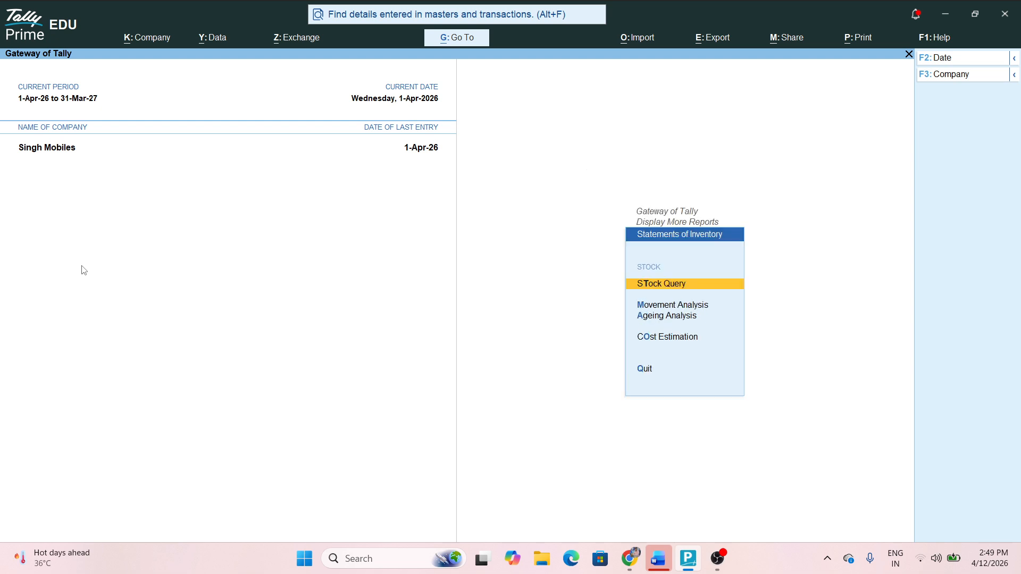
{"action": "key", "text": "Escape"}
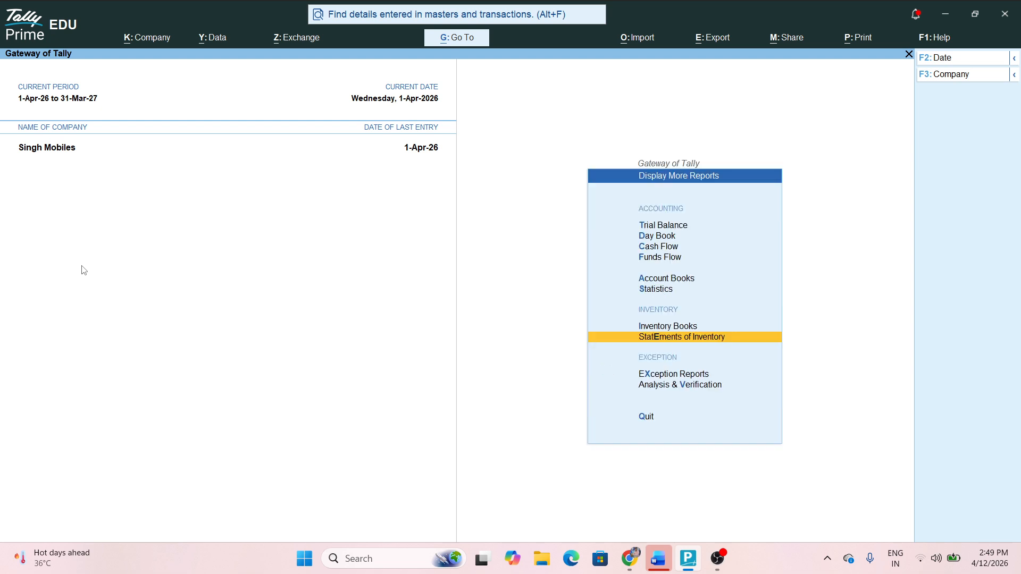
{"action": "key", "text": "Up"}
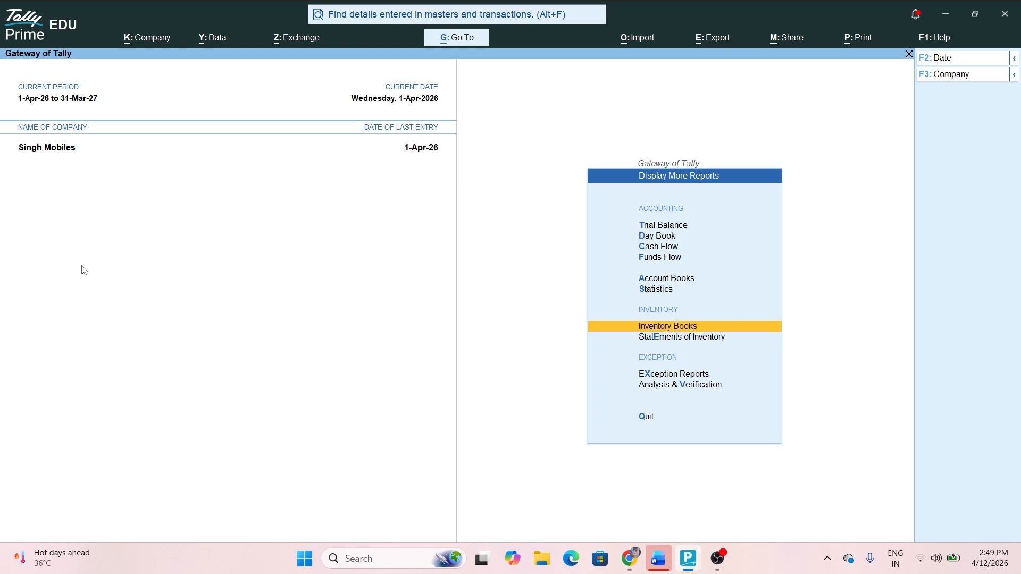
{"action": "key", "text": "Return"}
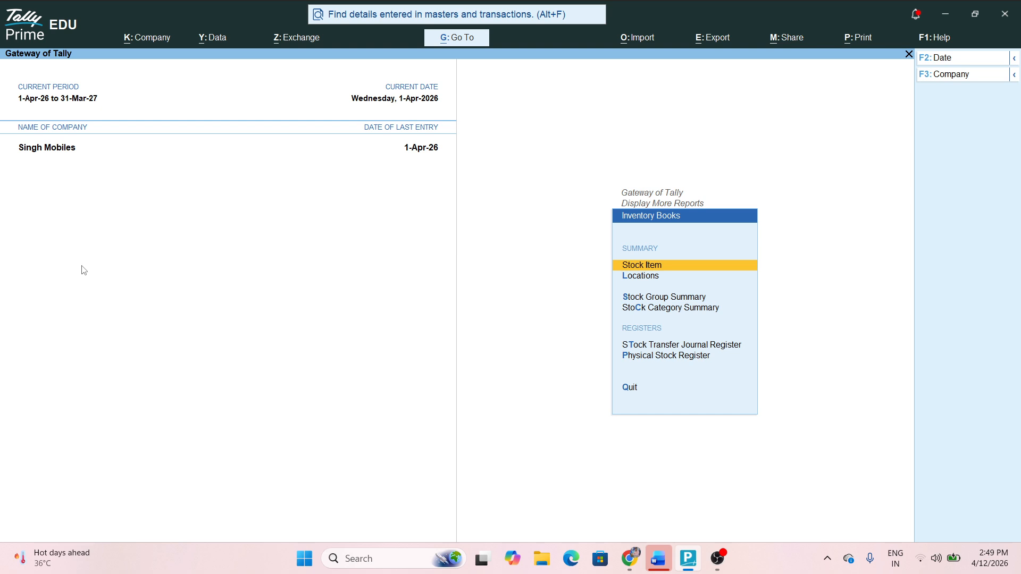
{"action": "key", "text": "Return"}
{"action": "key", "text": "Down"}
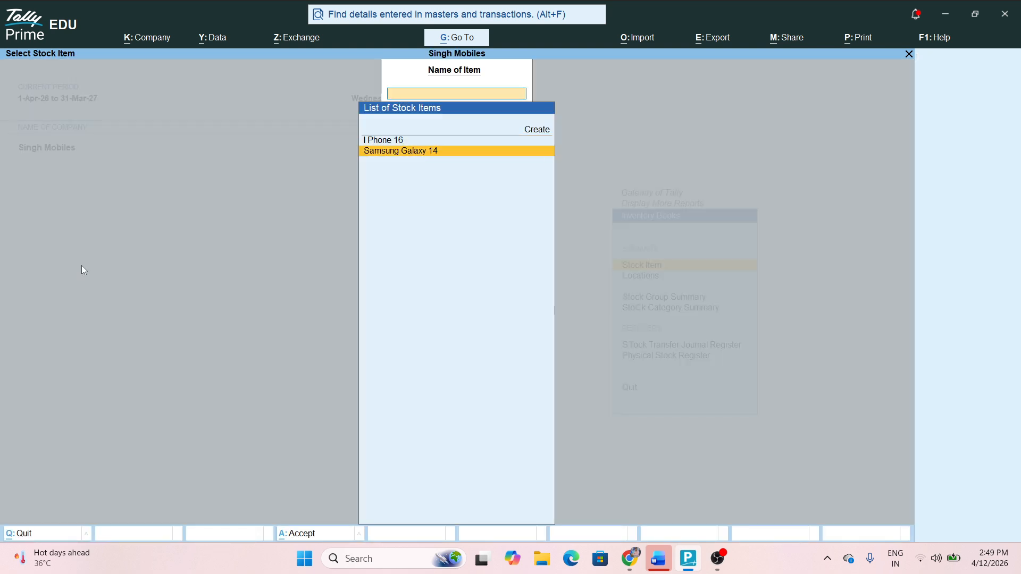
{"action": "key", "text": "Up"}
{"action": "key", "text": "Down"}
{"action": "key", "text": "Up"}
{"action": "key", "text": "Down"}
{"action": "key", "text": "Up"}
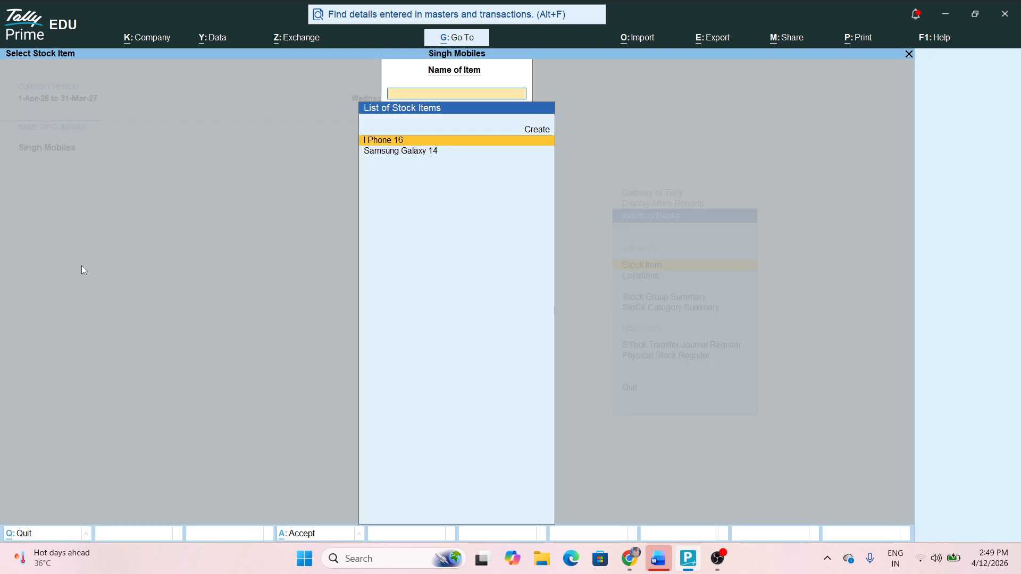
{"action": "key", "text": "Return"}
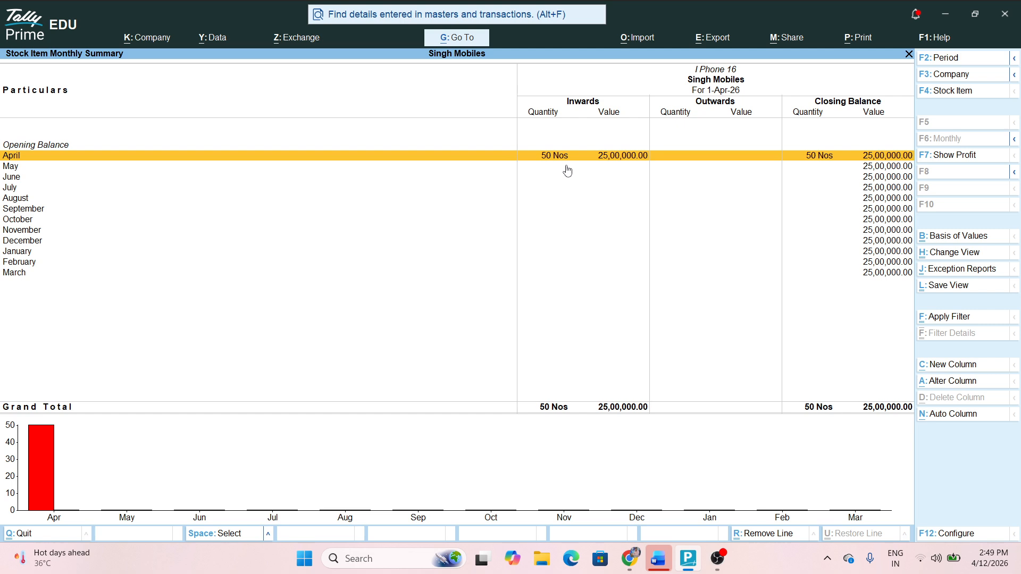
{"action": "key", "text": "Return"}
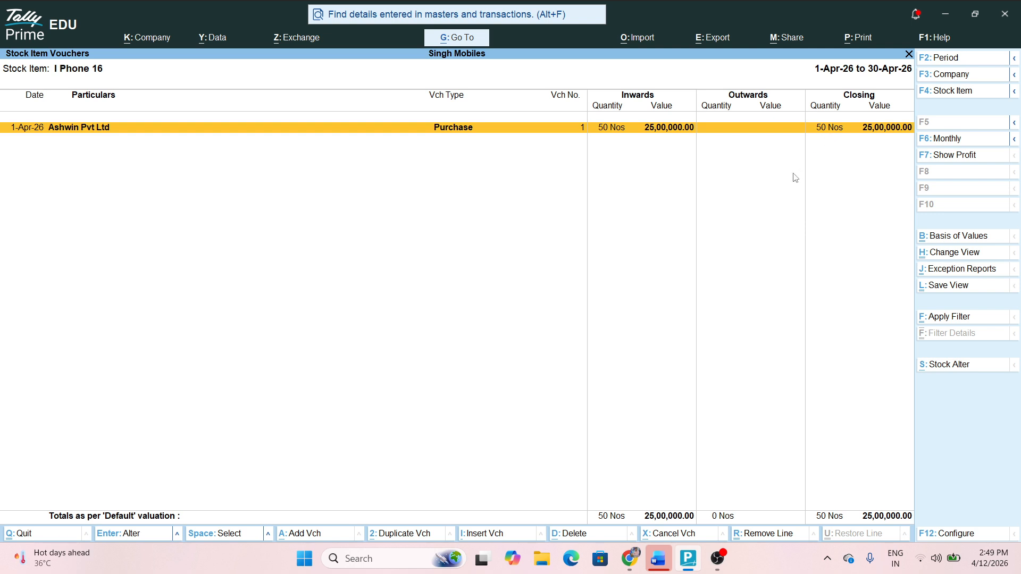
{"action": "key", "text": "Escape"}
{"action": "key", "text": "Escape"}
{"action": "key", "text": "Down"}
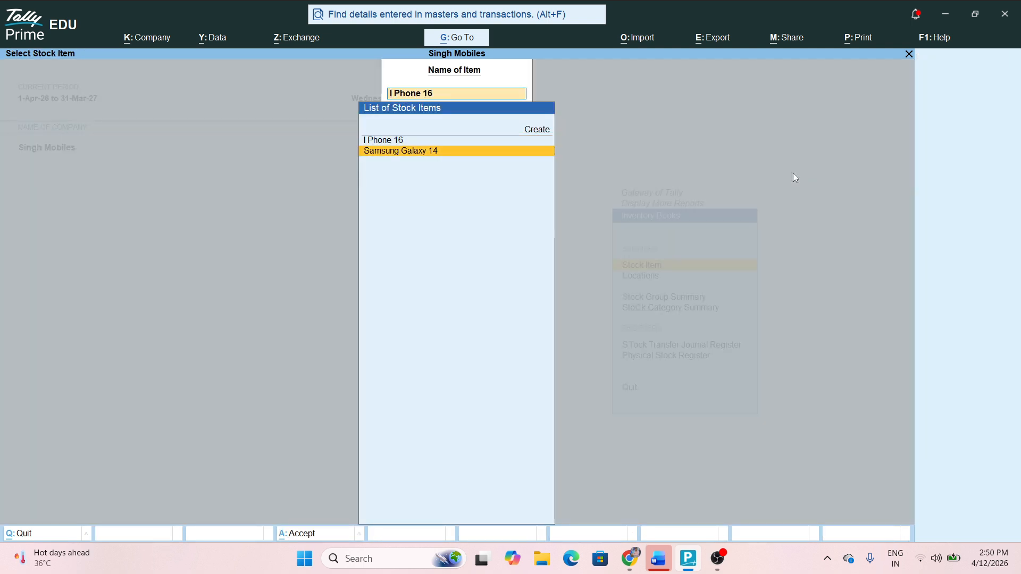
{"action": "key", "text": "Return"}
{"action": "key", "text": "Return"}
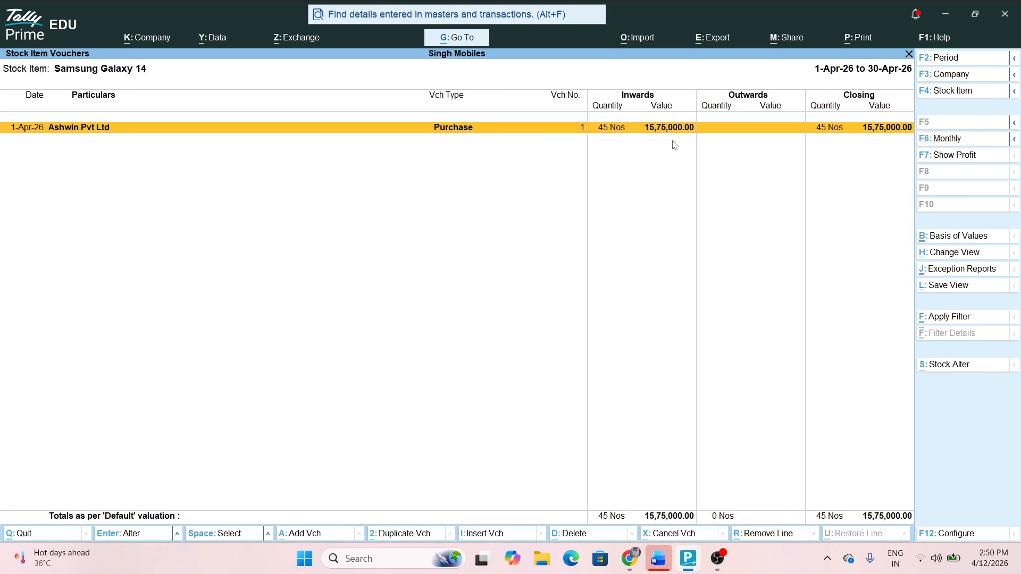
{"action": "key", "text": "Escape"}
{"action": "key", "text": "Escape"}
{"action": "key", "text": "Escape"}
{"action": "key", "text": "Escape"}
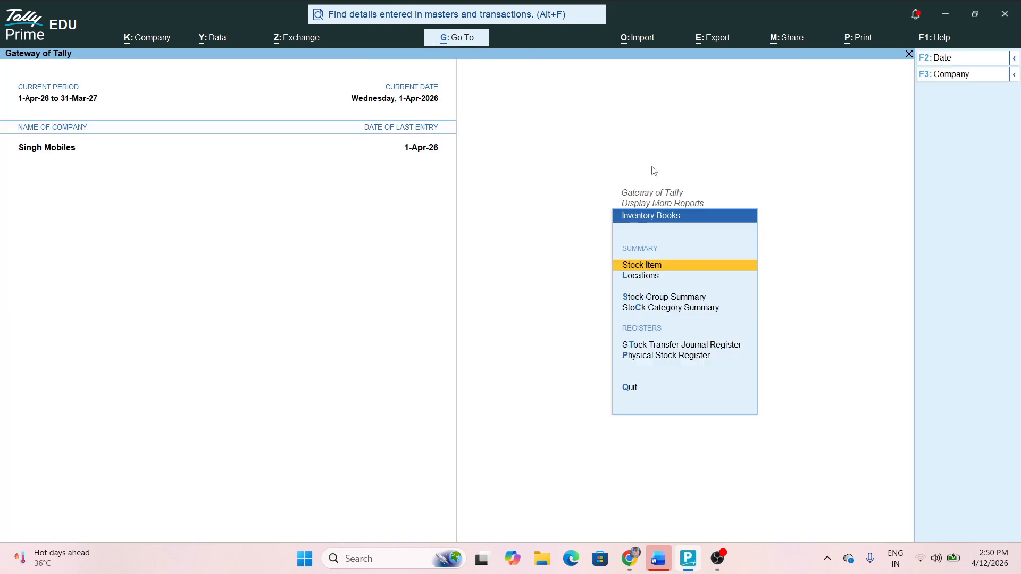
{"action": "key", "text": "Down"}
{"action": "key", "text": "Down"}
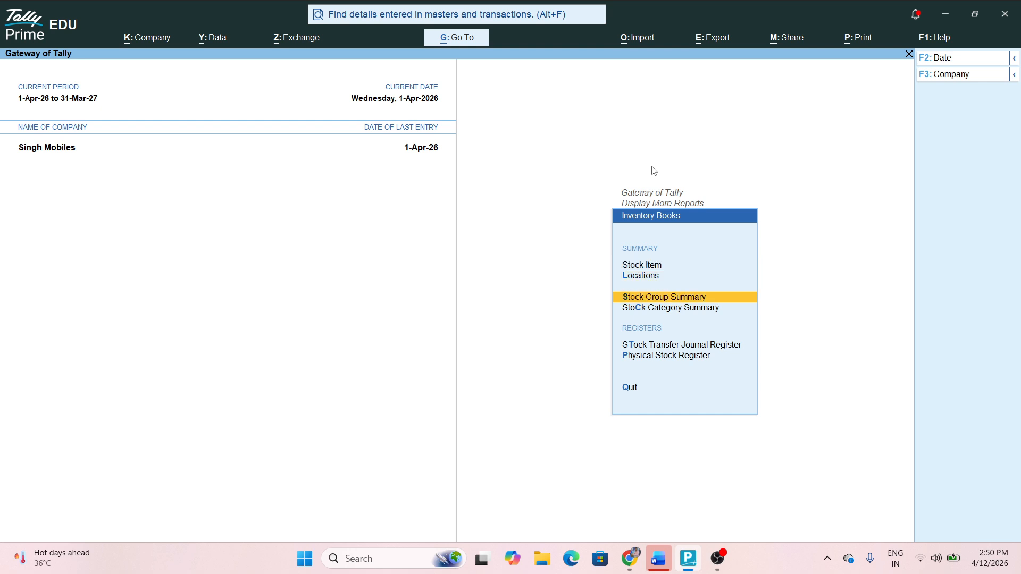
{"action": "key", "text": "Return"}
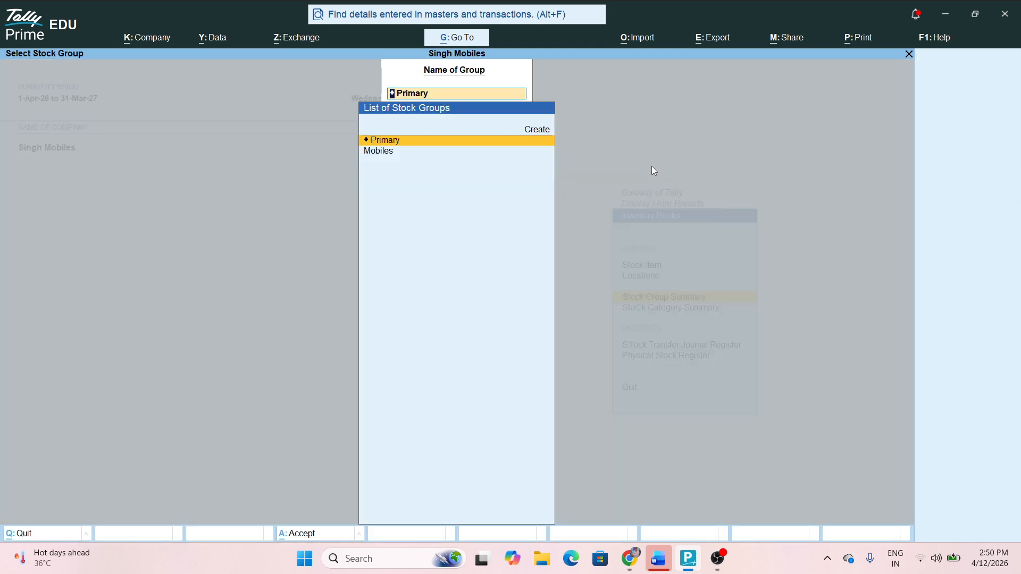
{"action": "key", "text": "Down"}
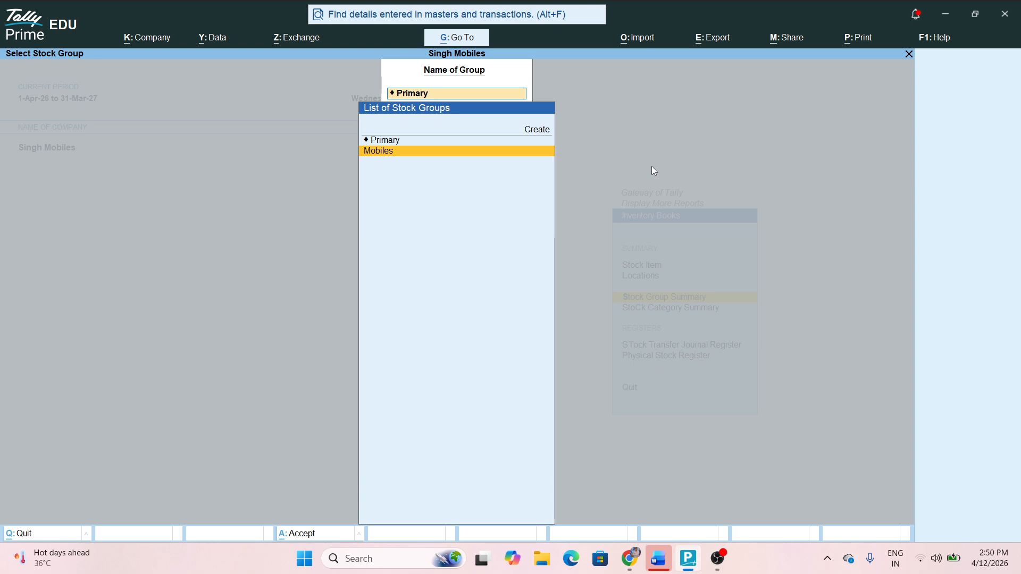
{"action": "key", "text": "Return"}
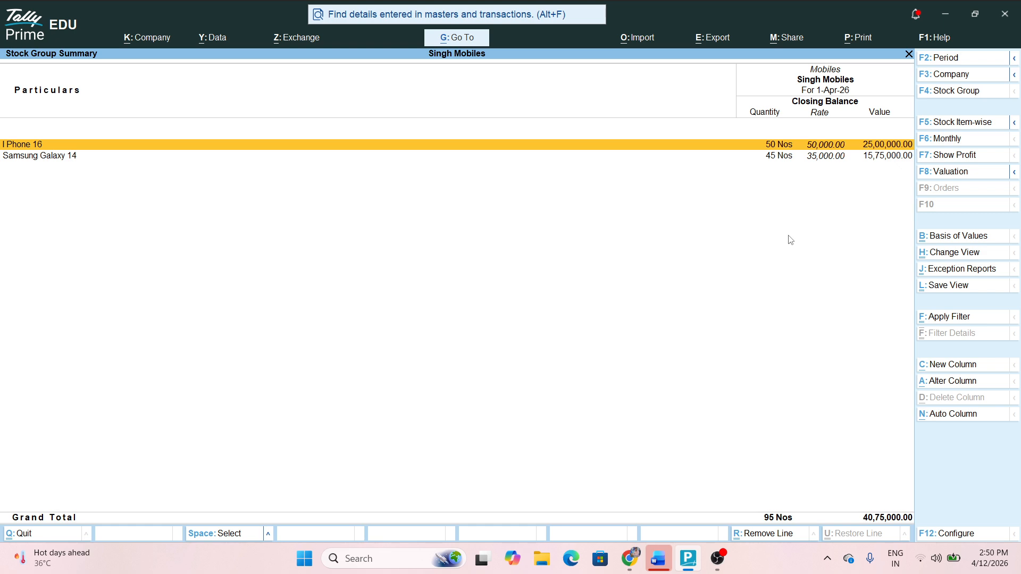
{"action": "key", "text": "Escape"}
{"action": "key", "text": "Escape"}
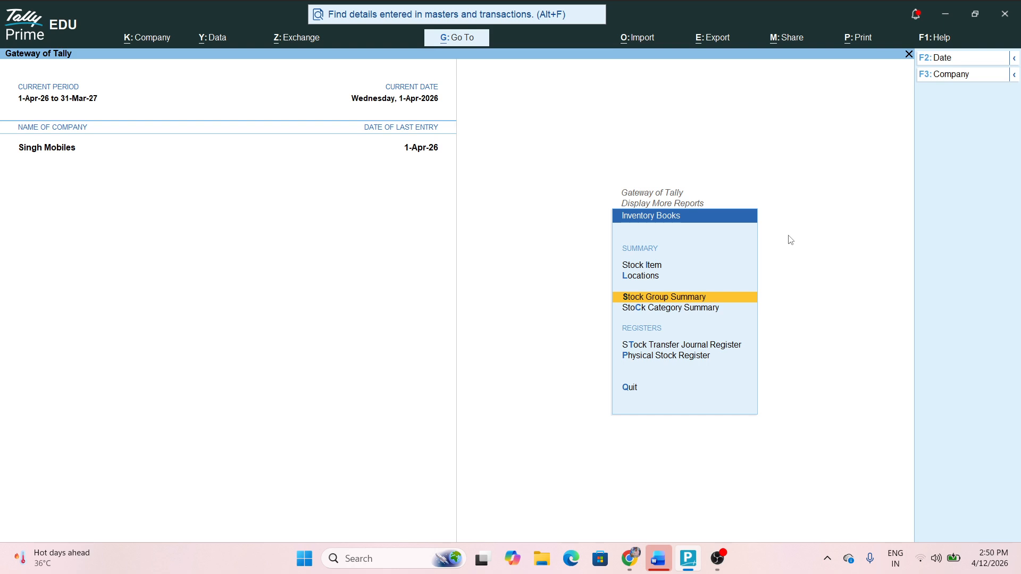
{"action": "key", "text": "Down"}
{"action": "key", "text": "Return"}
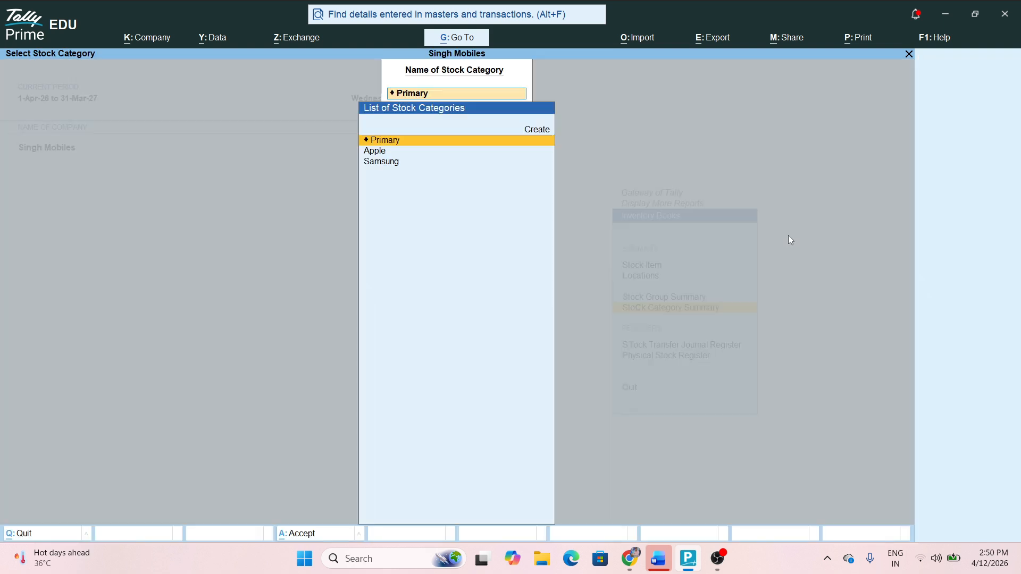
{"action": "key", "text": "Down"}
{"action": "key", "text": "Return"}
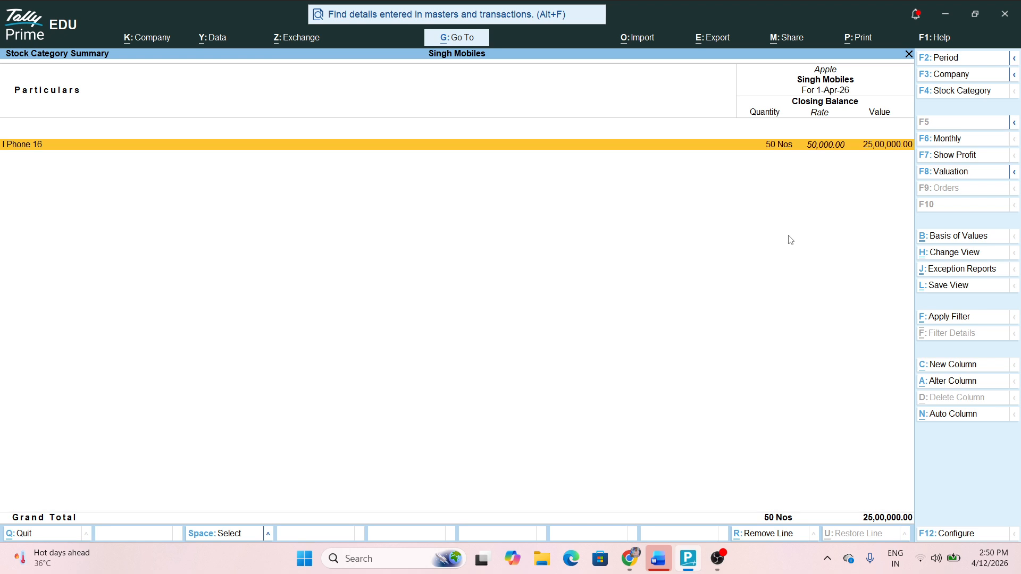
{"action": "key", "text": "Escape"}
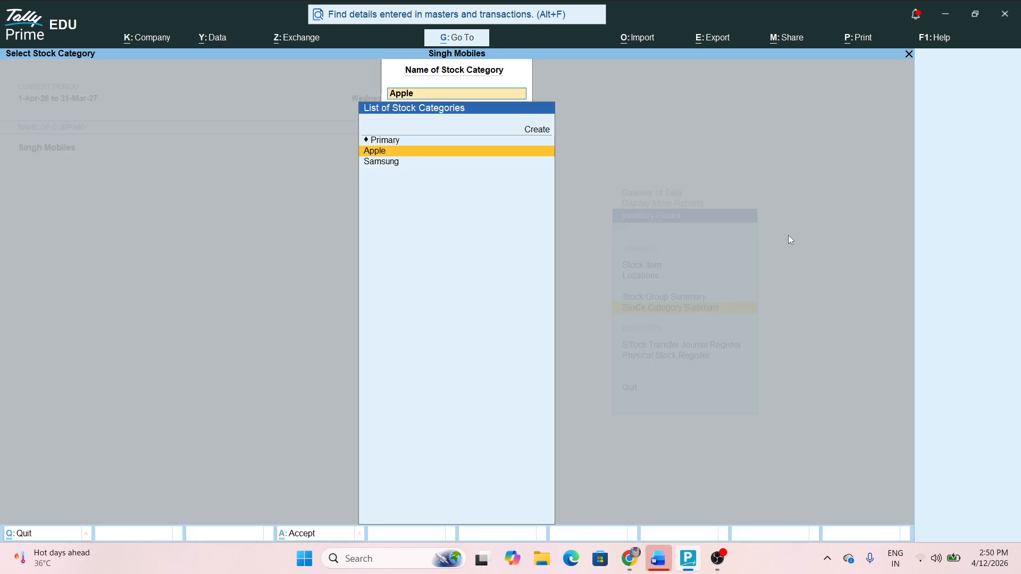
{"action": "key", "text": "Down"}
{"action": "key", "text": "Return"}
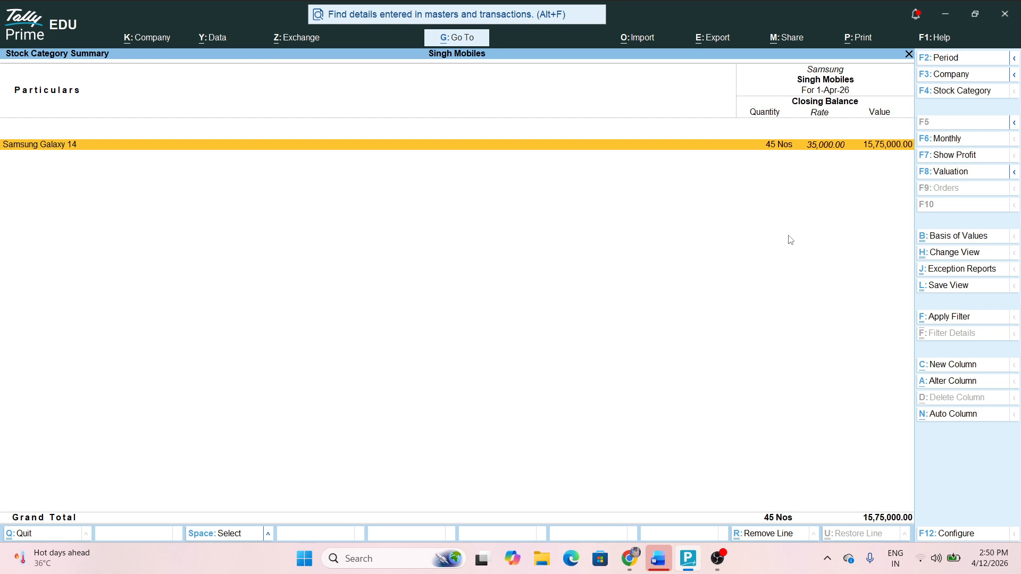
{"action": "key", "text": "Escape"}
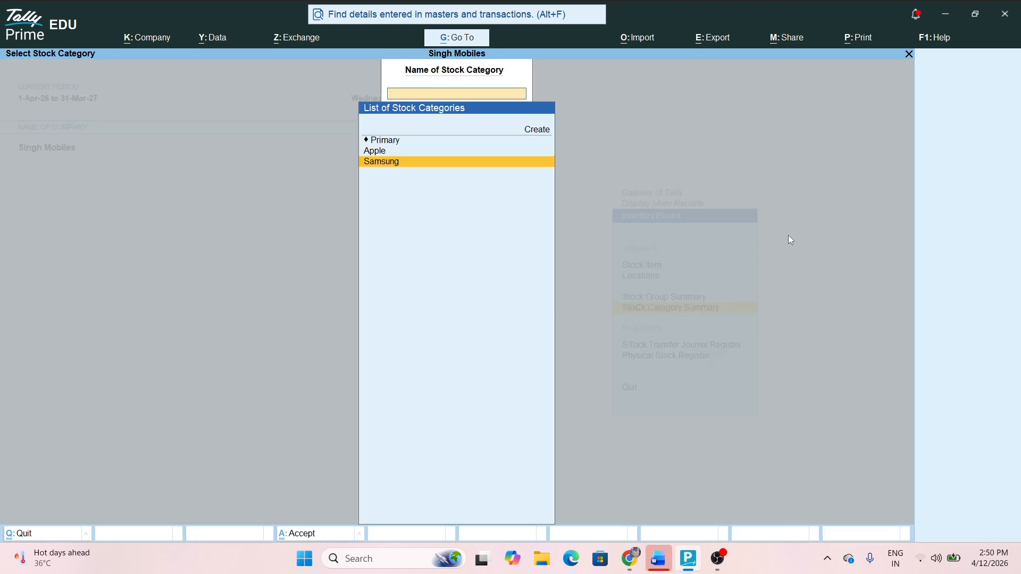
{"action": "key", "text": "Escape"}
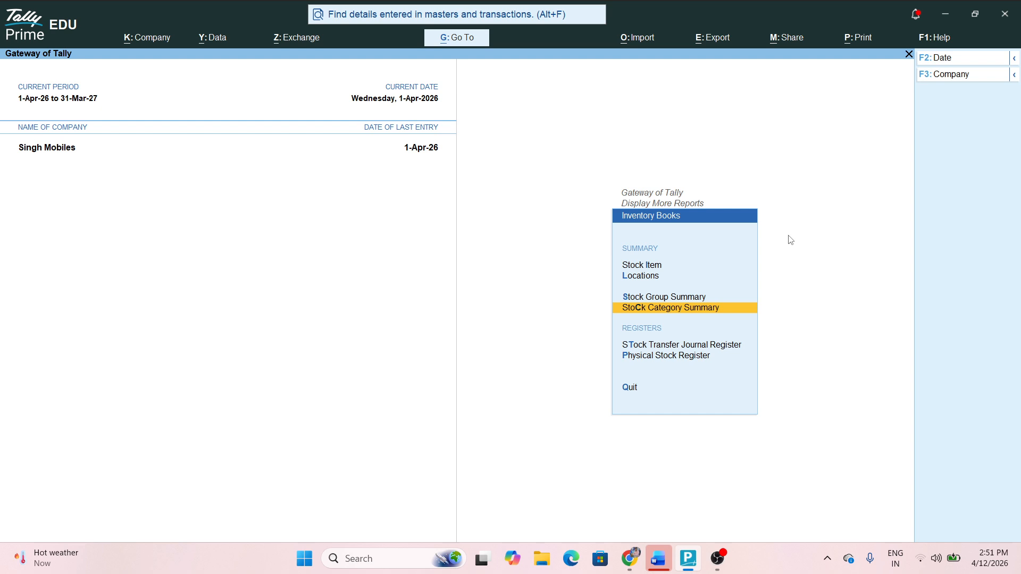
{"action": "key", "text": "Escape"}
{"action": "key", "text": "Escape"}
Abandon a just-opened purchase voucher and browse the Master Creation list of master types
{"action": "key", "text": "Up"}
{"action": "key", "text": "Up"}
{"action": "key", "text": "Up"}
{"action": "key", "text": "Up"}
{"action": "key", "text": "Up"}
{"action": "key", "text": "Up"}
{"action": "key", "text": "Up"}
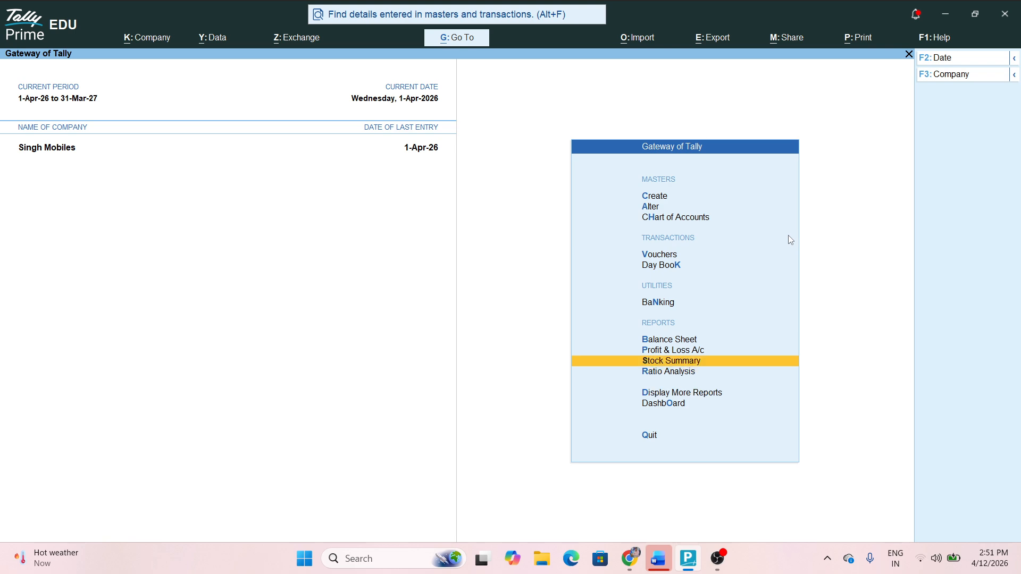
{"action": "key", "text": "Return"}
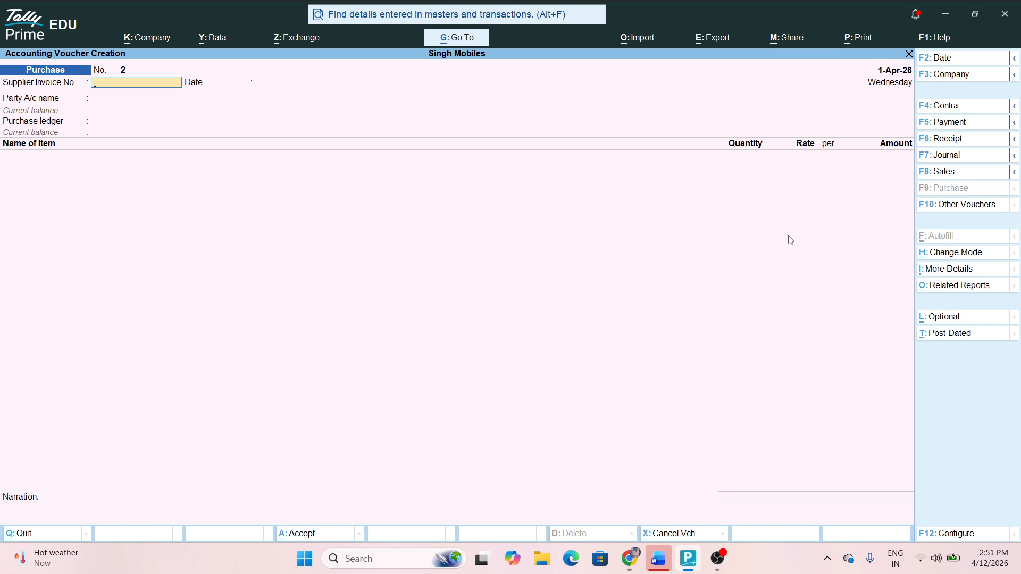
{"action": "key", "text": "Escape"}
{"action": "key", "text": "Up"}
{"action": "key", "text": "Up"}
{"action": "key", "text": "Up"}
{"action": "key", "text": "Return"}
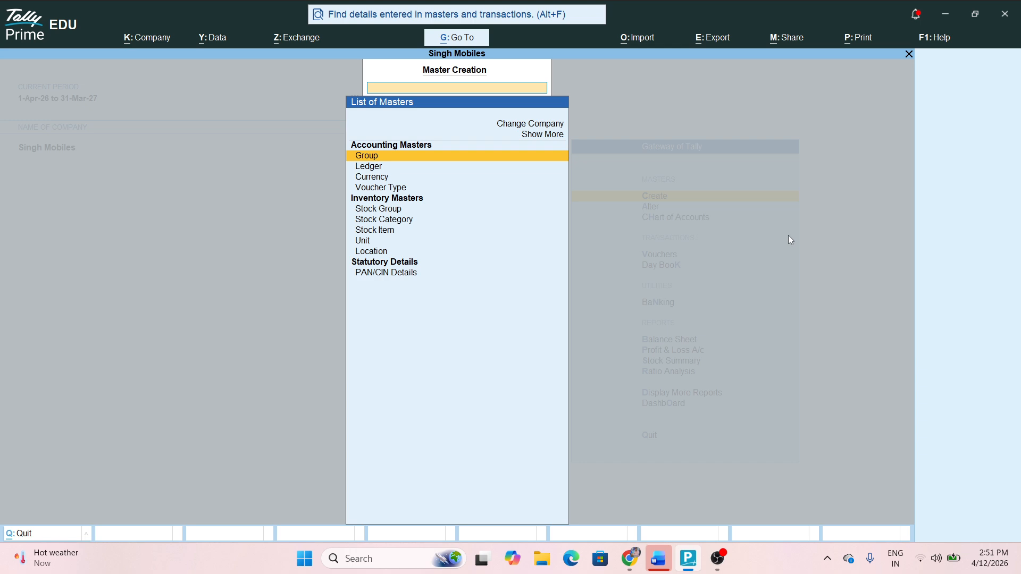
{"action": "key", "text": "Down"}
{"action": "key", "text": "Down"}
{"action": "key", "text": "Down"}
{"action": "key", "text": "Down"}
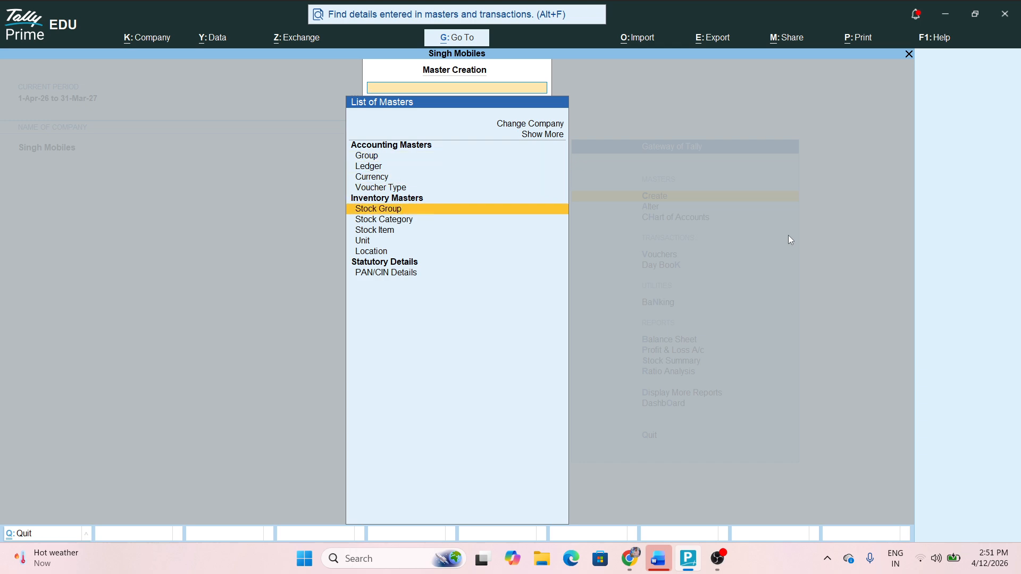
{"action": "key", "text": "Down"}
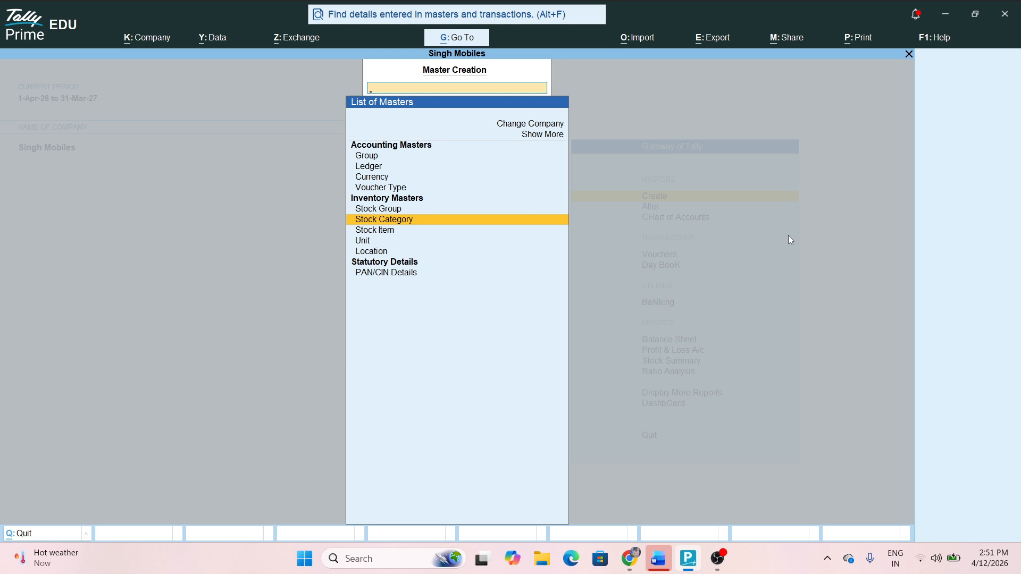
{"action": "key", "text": "Down"}
{"action": "key", "text": "Down"}
{"action": "key", "text": "Up"}
{"action": "key", "text": "Up"}
{"action": "key", "text": "Up"}
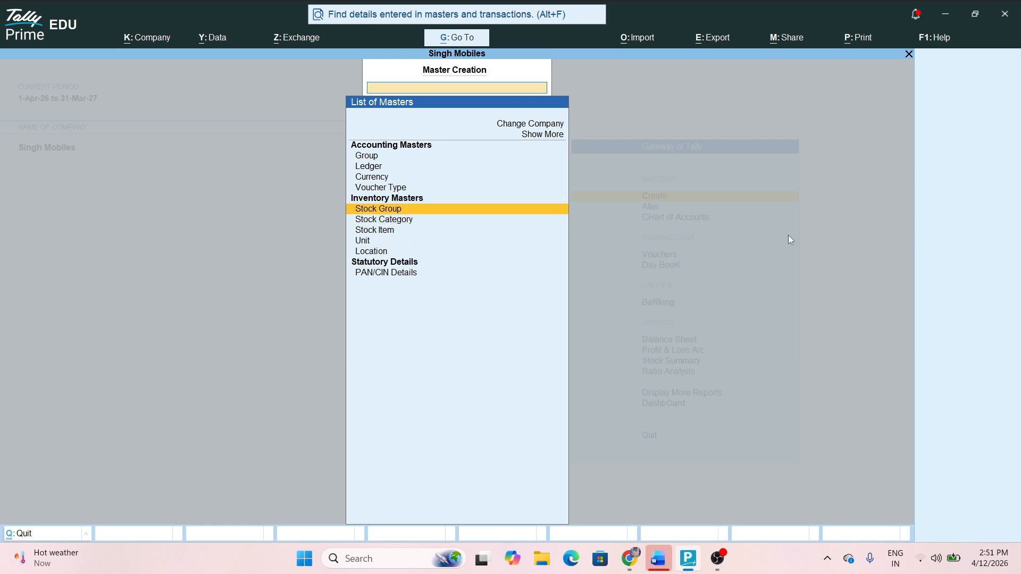
{"action": "key", "text": "Down"}
{"action": "key", "text": "Down"}
{"action": "key", "text": "Down"}
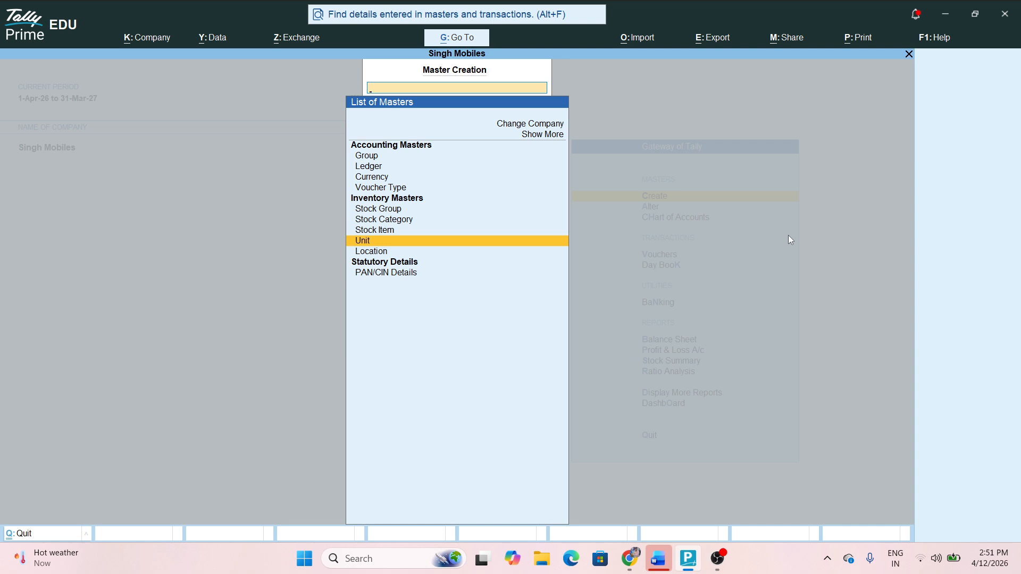
{"action": "key", "text": "Escape"}
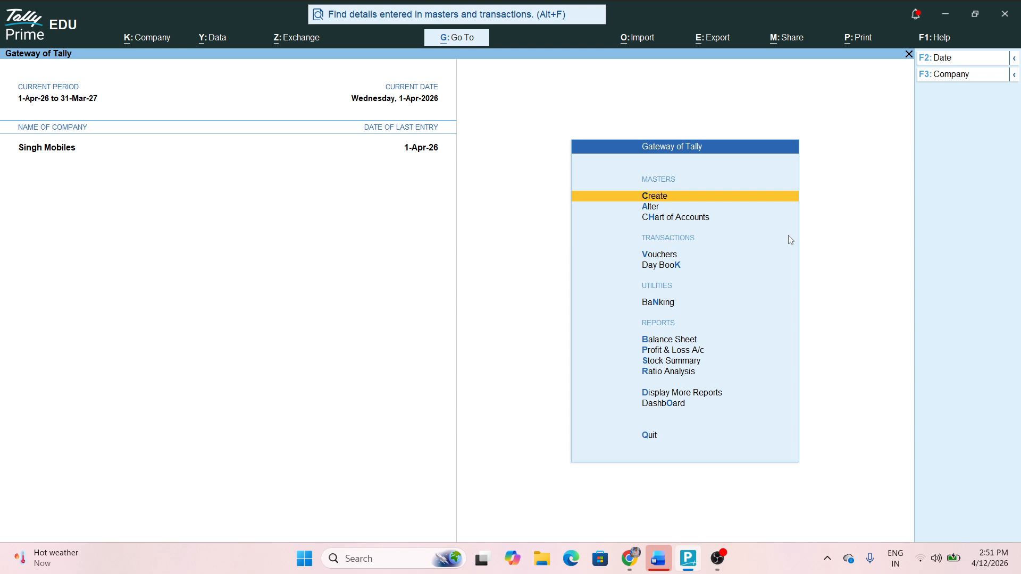
Browse Master Creation once more, then open a blank purchase voucher No. 2
{"action": "key", "text": "Down"}
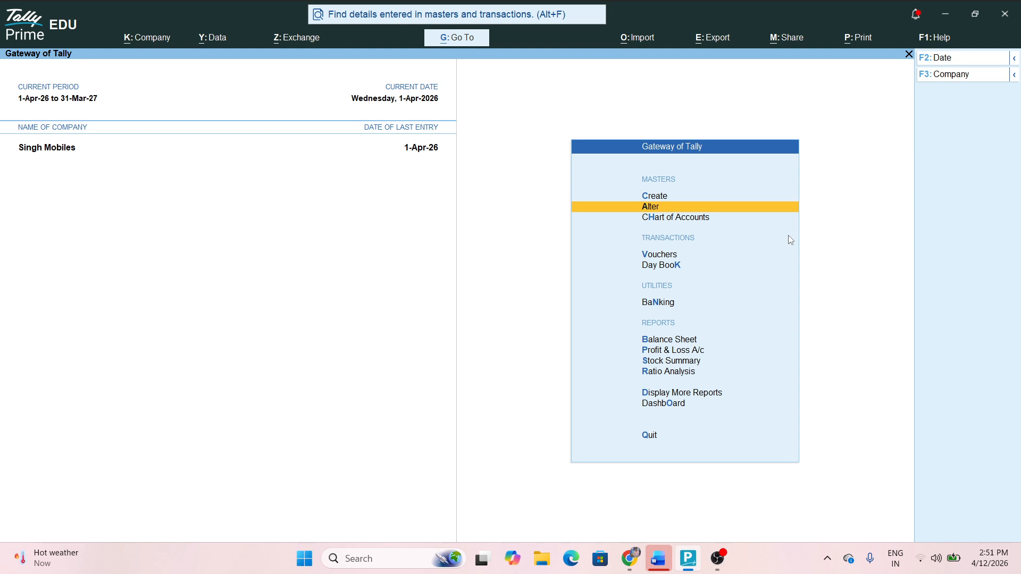
{"action": "key", "text": "Up"}
{"action": "key", "text": "Return"}
{"action": "key", "text": "Down"}
{"action": "key", "text": "Down"}
{"action": "key", "text": "Down"}
{"action": "key", "text": "Down"}
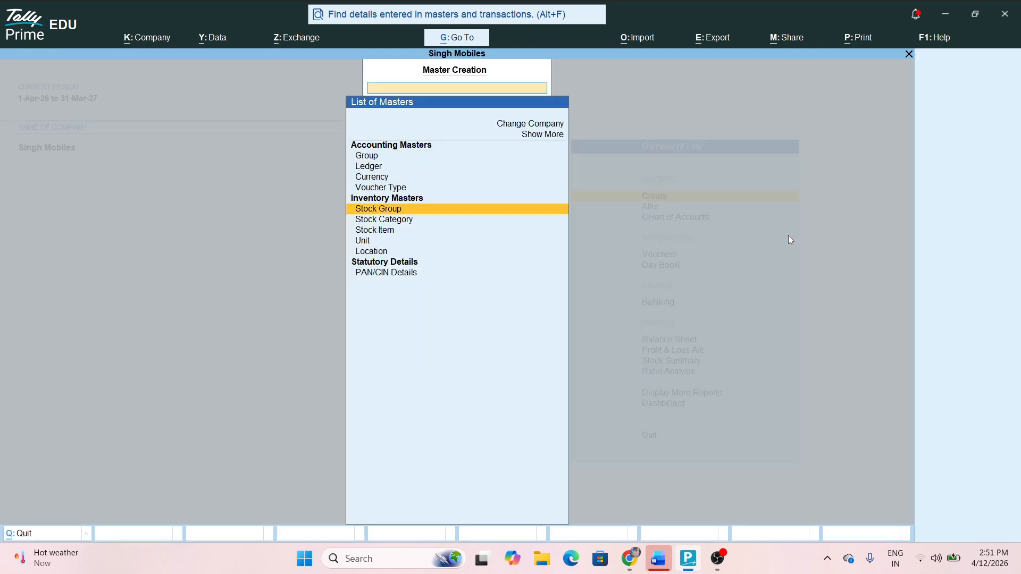
{"action": "key", "text": "Down"}
{"action": "key", "text": "Down"}
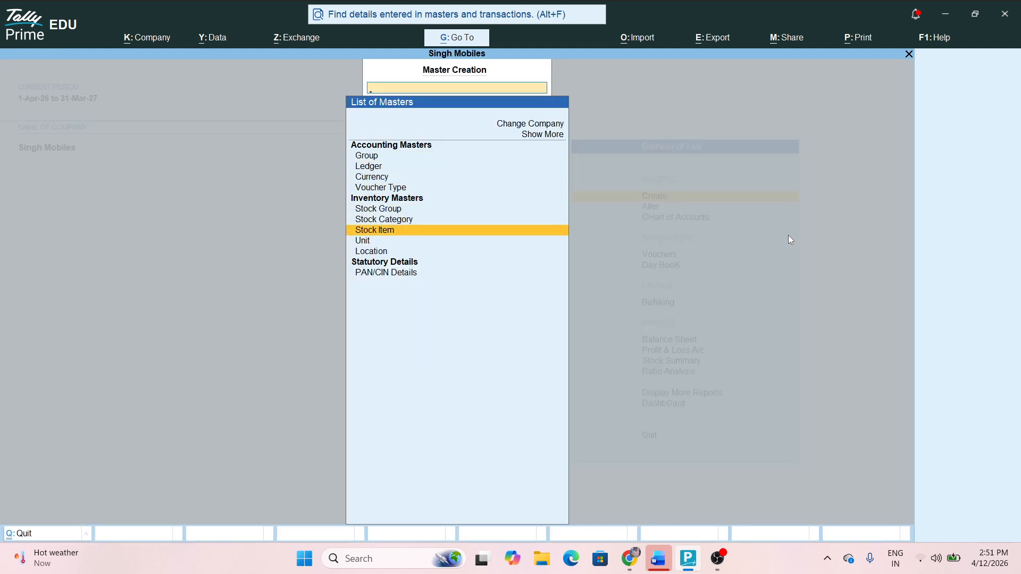
{"action": "key", "text": "Escape"}
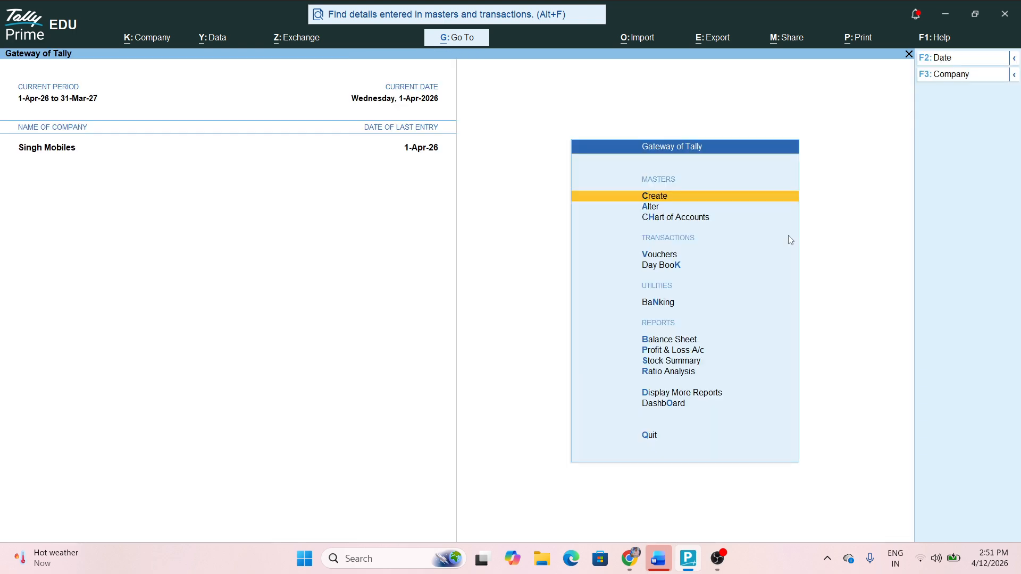
{"action": "key", "text": "Down"}
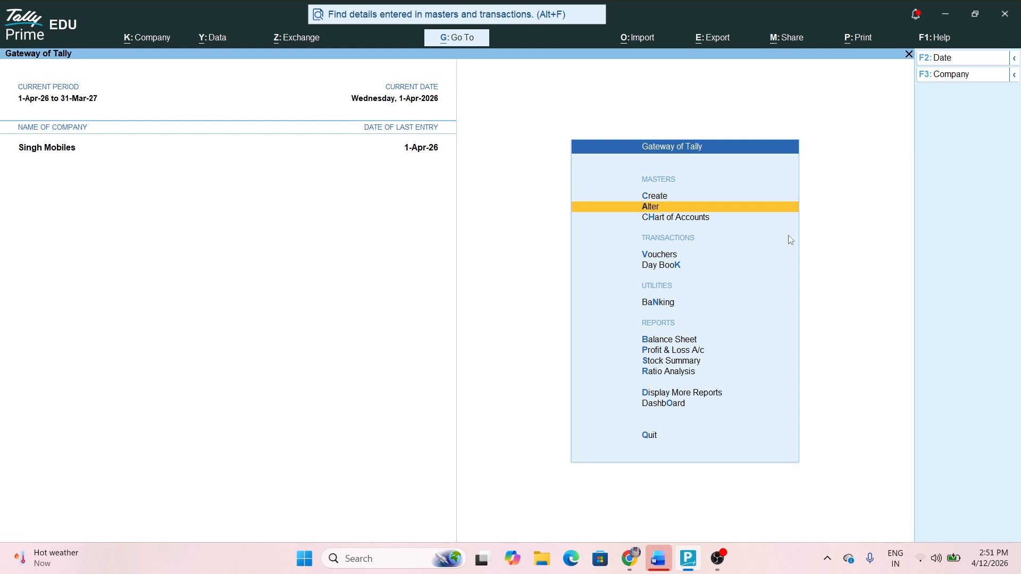
{"action": "key", "text": "Down"}
{"action": "key", "text": "Down"}
{"action": "key", "text": "Return"}
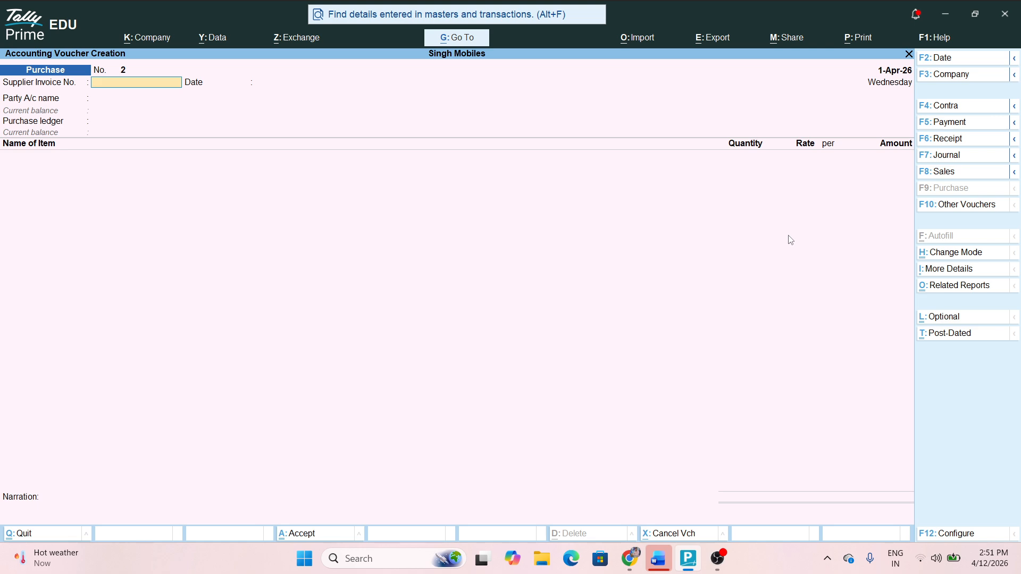
Set voucher No. 2's party to Ashwin Pvt Ltd and purchase ledger to Purchase Account
{"action": "key", "text": "Return"}
{"action": "key", "text": "Return"}
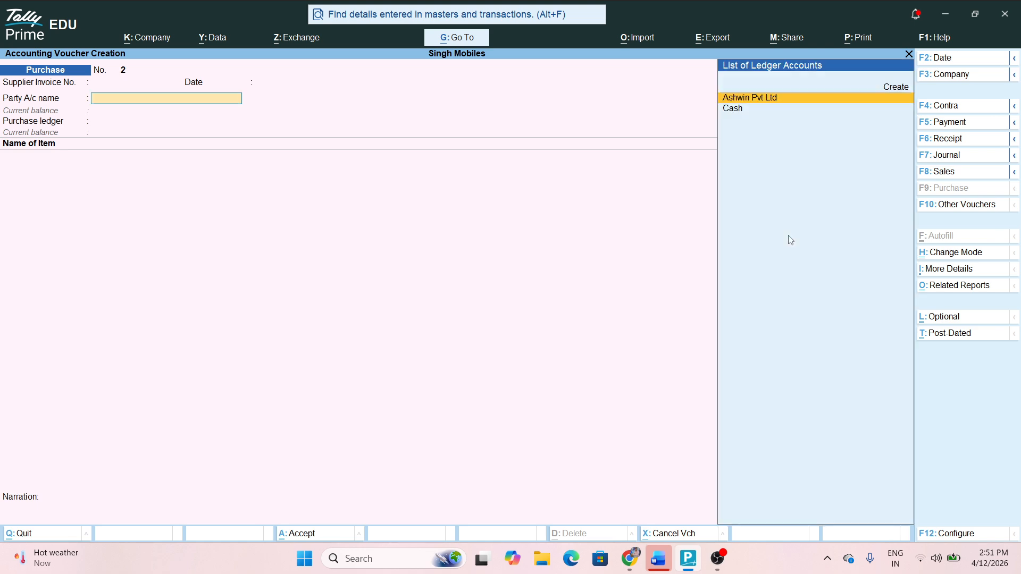
{"action": "key", "text": "Return"}
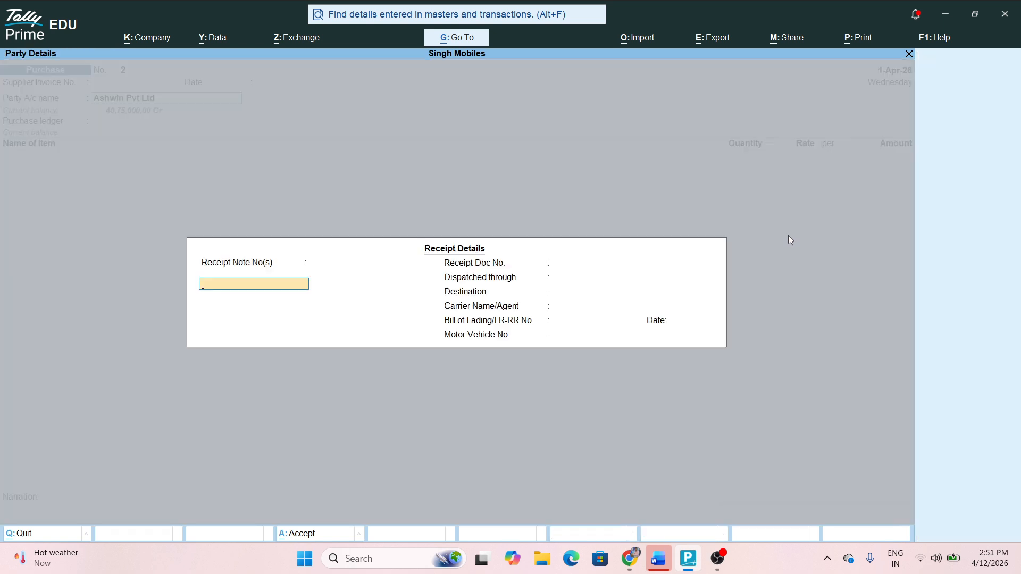
{"action": "key", "text": "ctrl+a"}
{"action": "key", "text": "ctrl+a"}
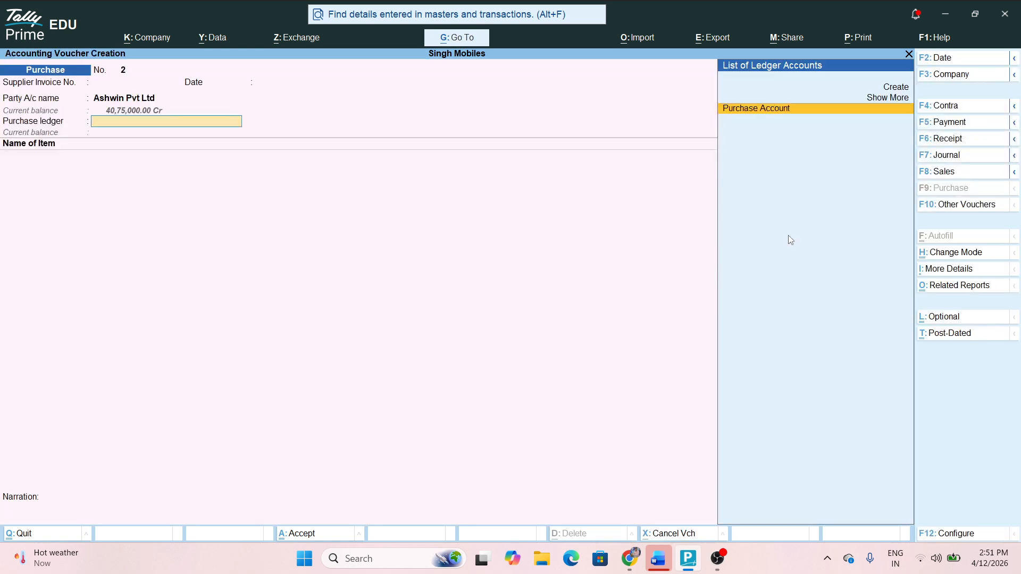
{"action": "key", "text": "Return"}
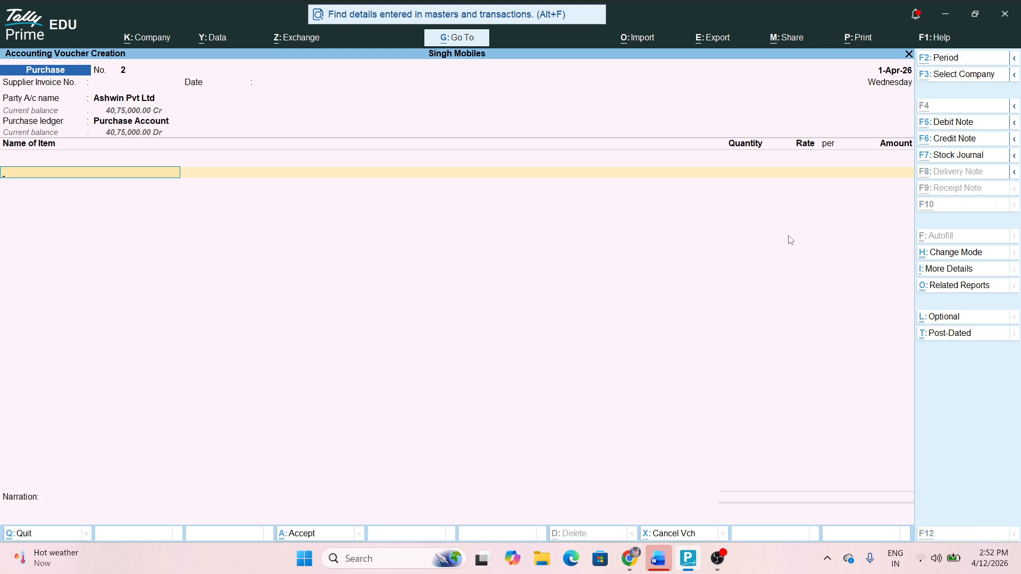
{"action": "key", "text": "alt+c"}
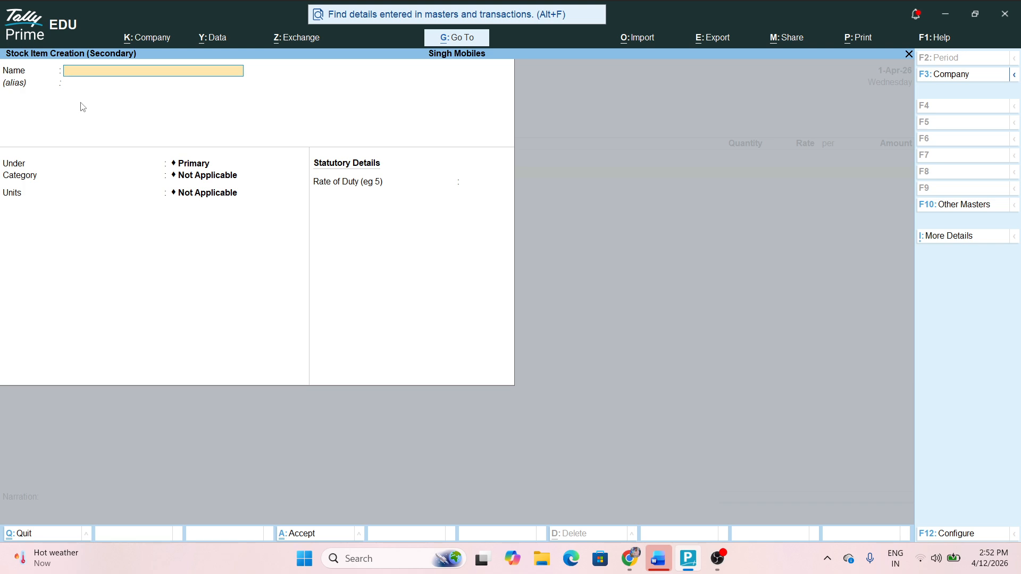
Create stock item I Phone 17 under Mobiles, category Apple, units Nos, and save it
{"action": "type", "text": "Phone 17"}
{"action": "key", "text": "Return"}
{"action": "key", "text": "Return"}
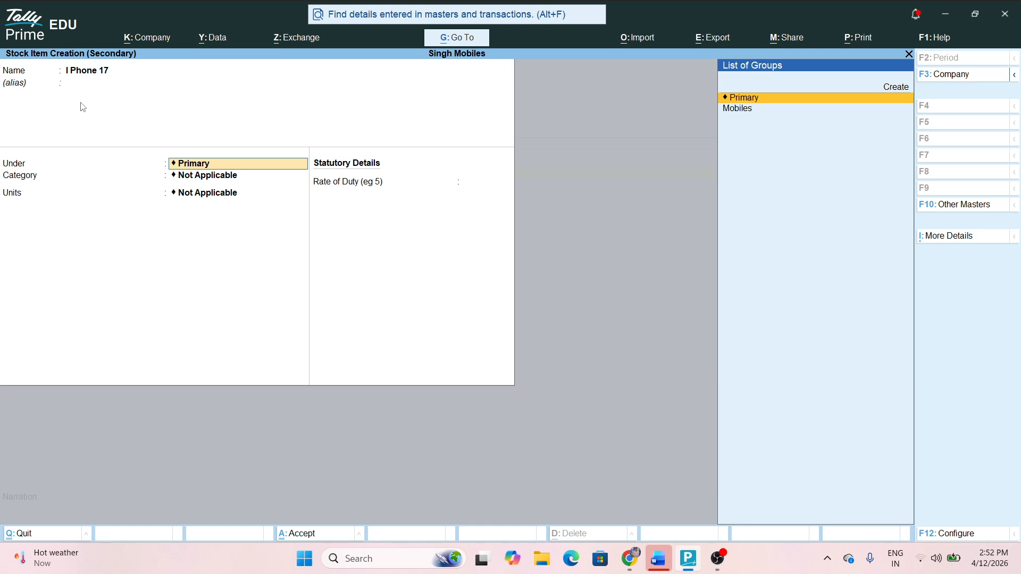
{"action": "key", "text": "Down"}
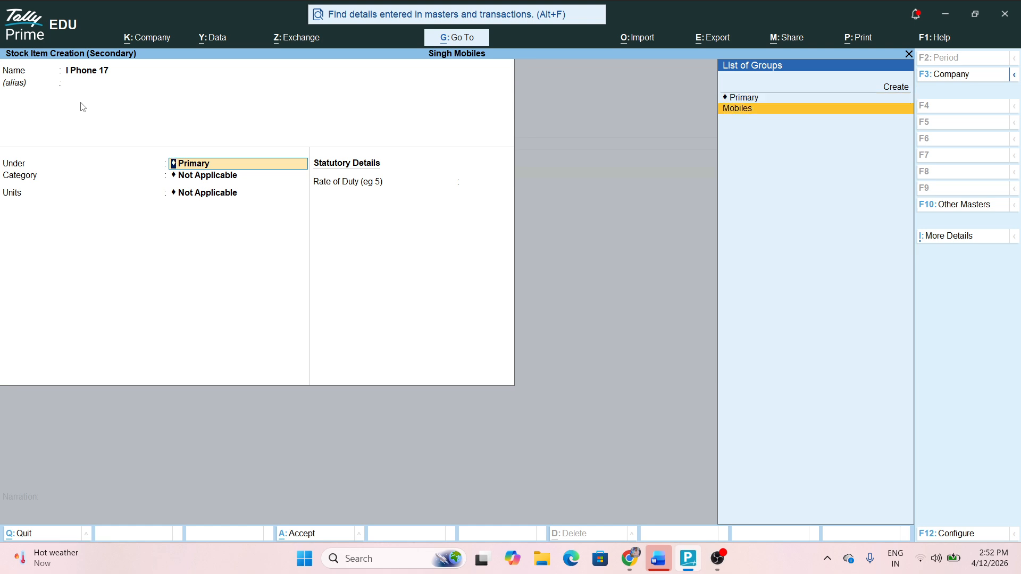
{"action": "key", "text": "Up"}
{"action": "key", "text": "Up"}
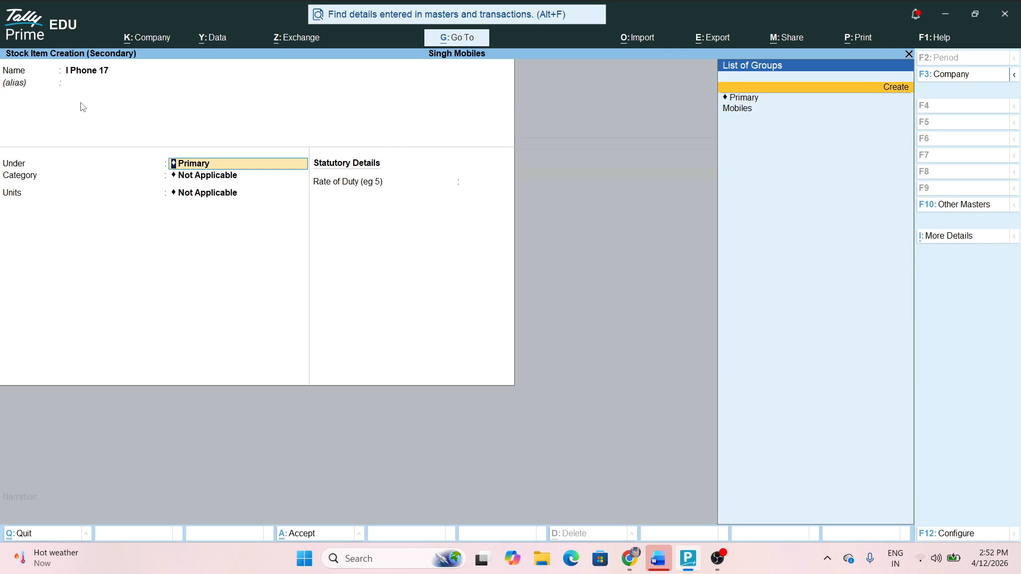
{"action": "key", "text": "Return"}
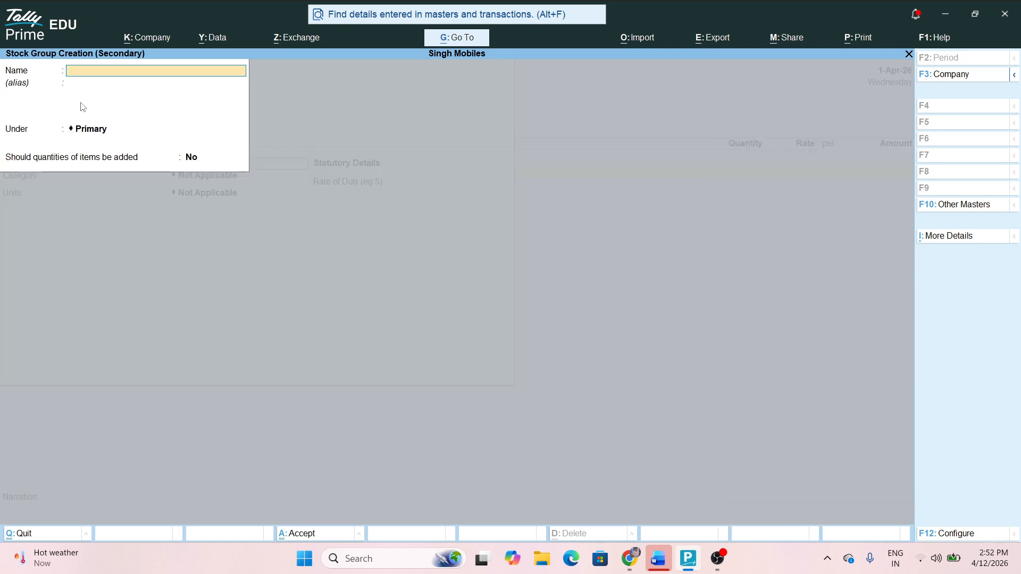
{"action": "key", "text": "Escape"}
{"action": "key", "text": "y"}
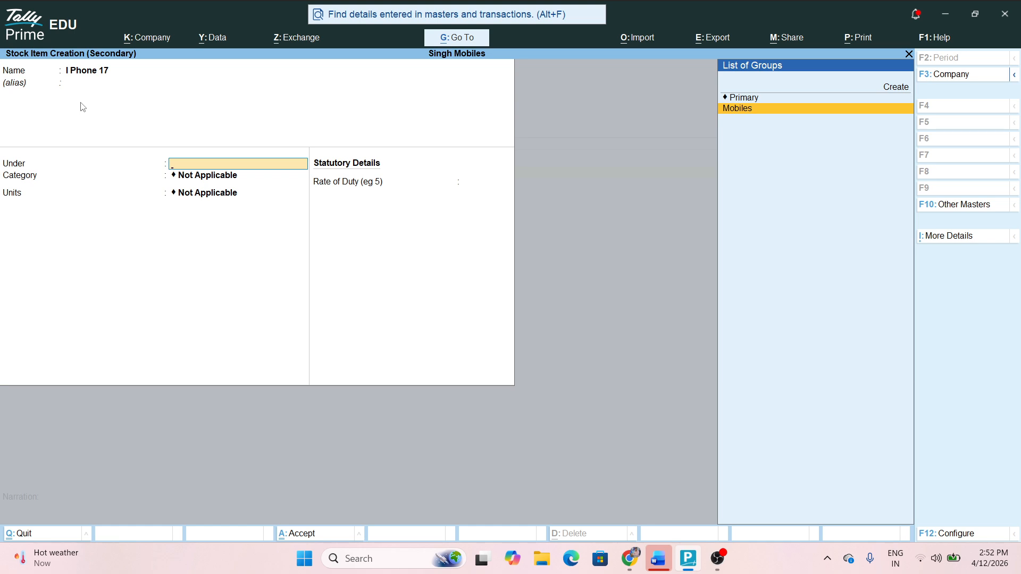
{"action": "key", "text": "Return"}
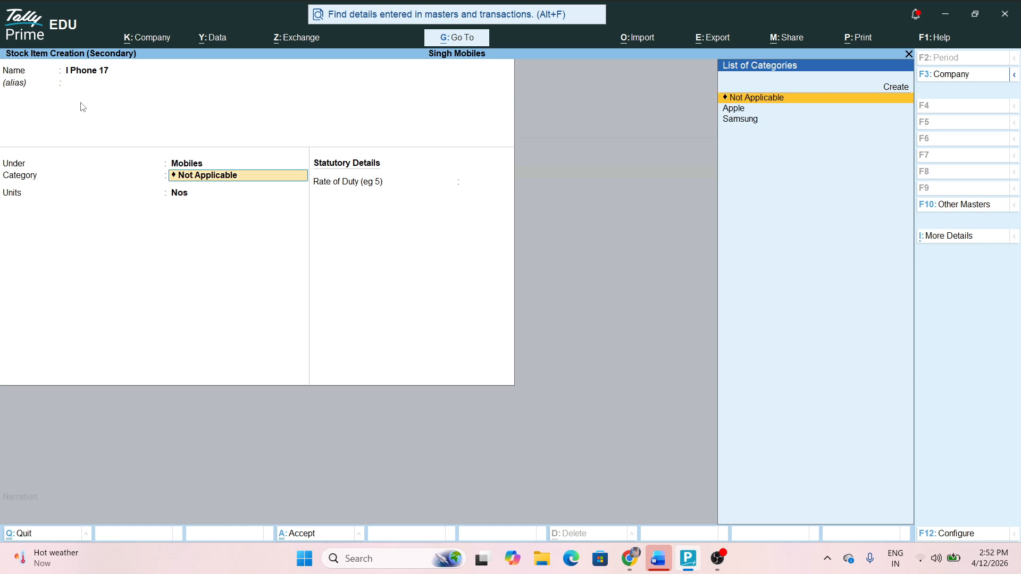
{"action": "key", "text": "Down"}
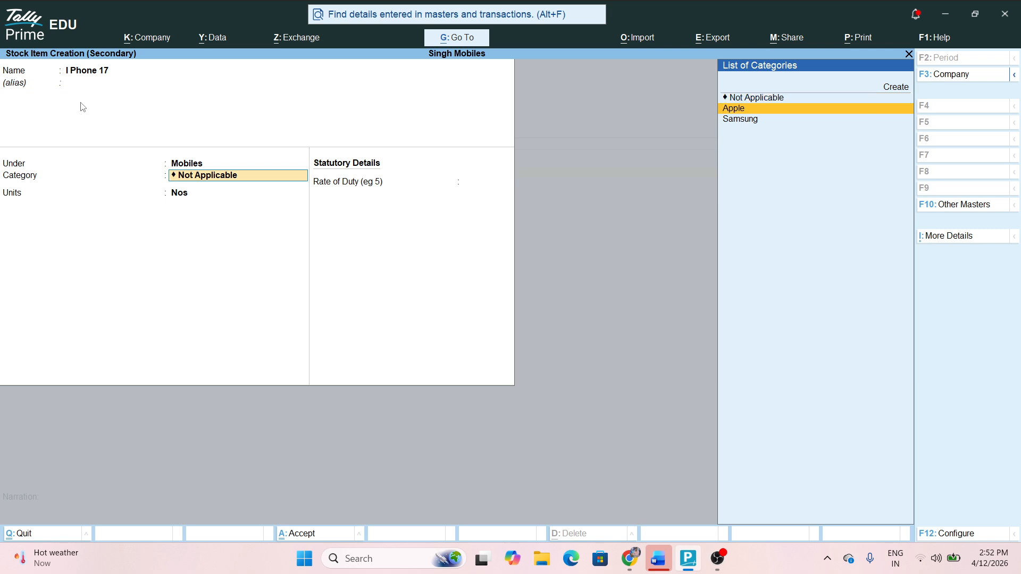
{"action": "key", "text": "Return"}
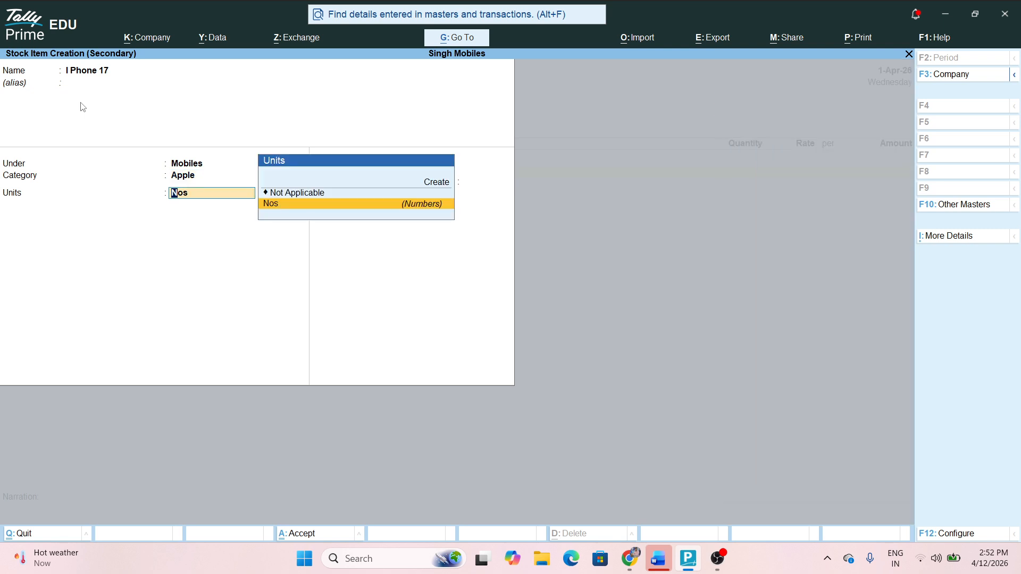
{"action": "key", "text": "Return"}
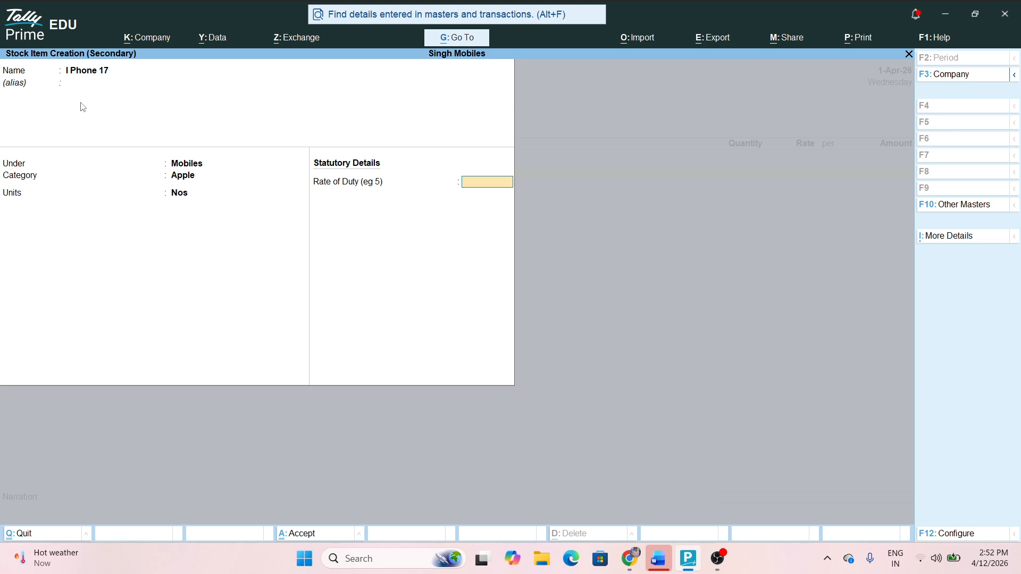
{"action": "key", "text": "ctrl+a"}
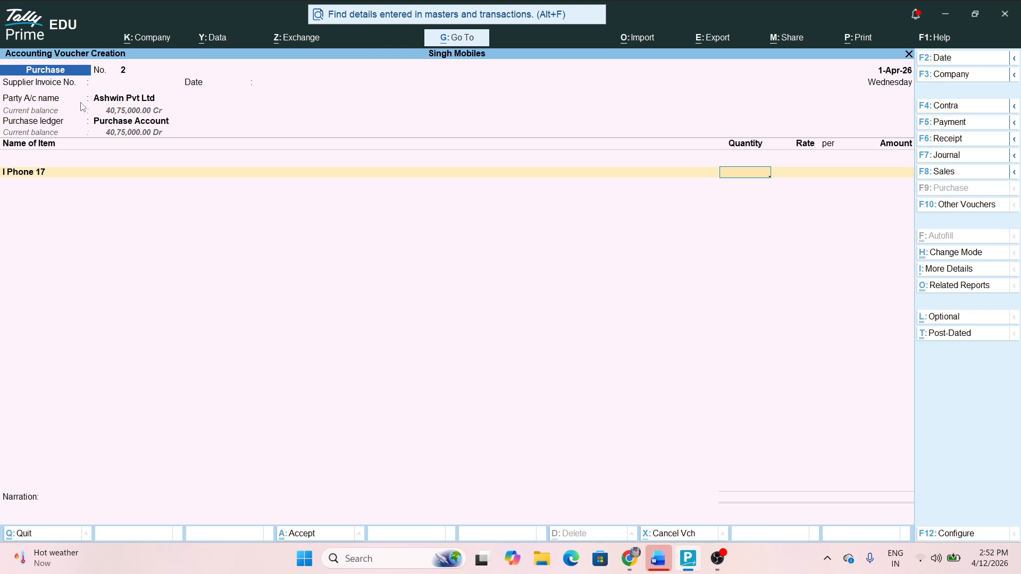
Enter 10 Nos of I Phone 17 at 75,000 and save purchase voucher No. 2
{"action": "type", "text": "10"}
{"action": "key", "text": "Return"}
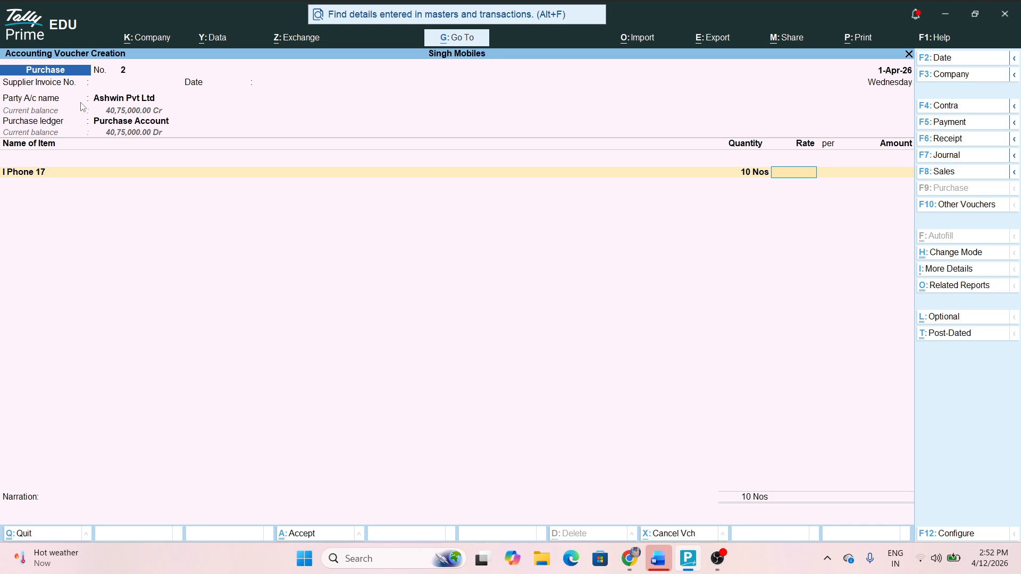
{"action": "type", "text": "75,000"}
{"action": "key", "text": "Return"}
{"action": "key", "text": "Return"}
{"action": "key", "text": "Return"}
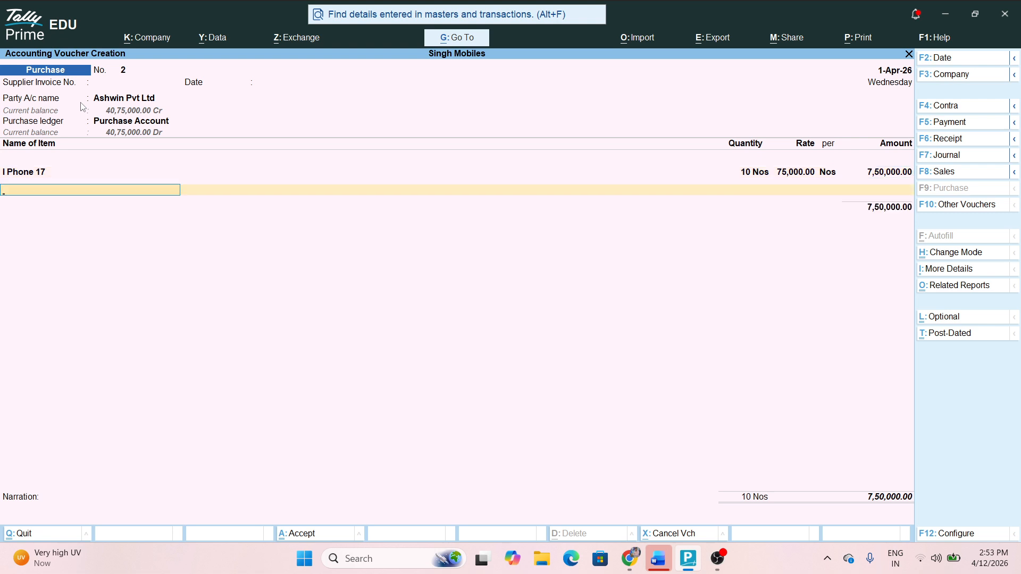
{"action": "key", "text": "ctrl"}
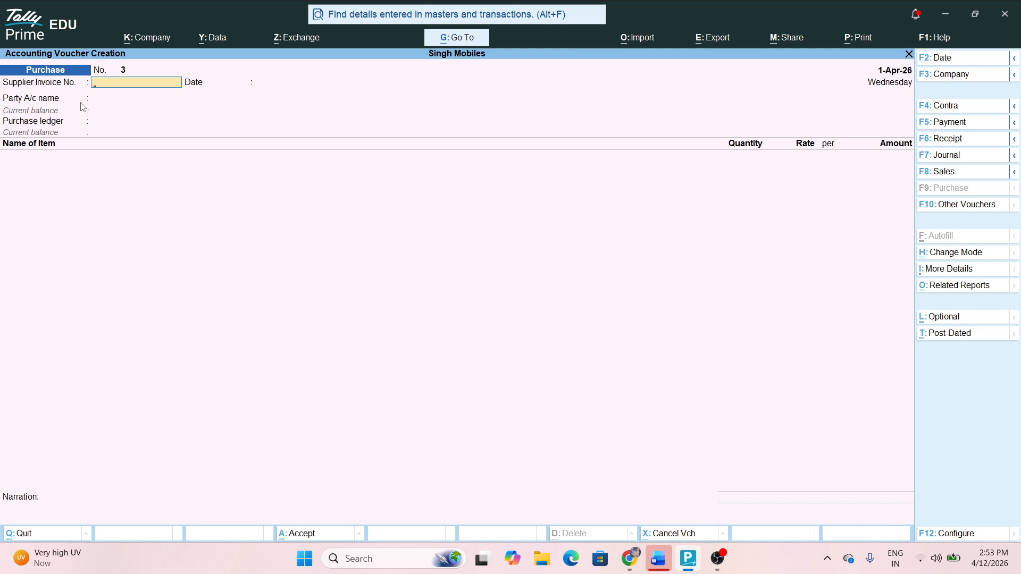
{"action": "key", "text": "Escape"}
Return to the Gateway of Tally and open the Chart of Accounts
{"action": "key", "text": "Return"}
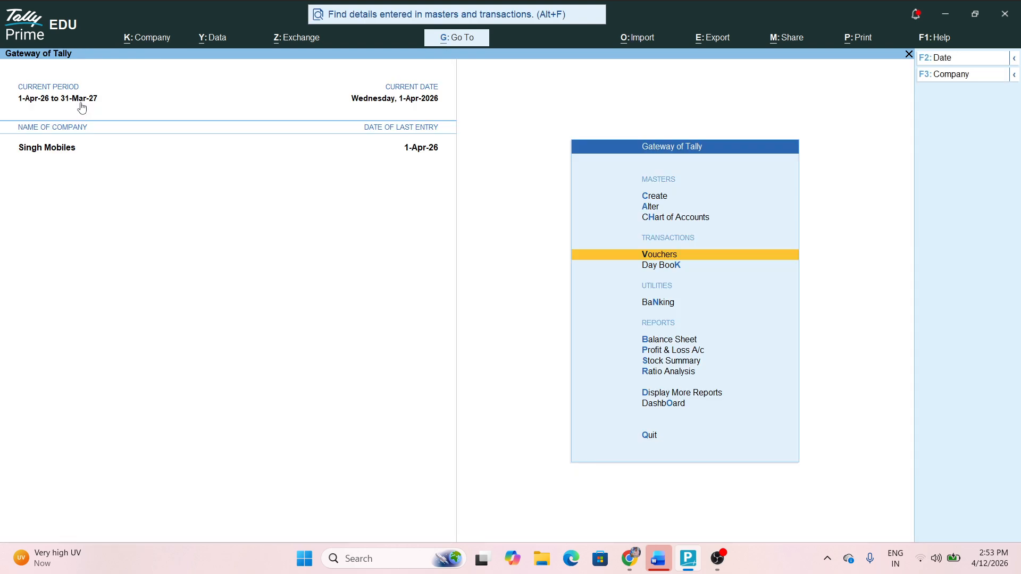
{"action": "key", "text": "Up"}
{"action": "key", "text": "Up"}
{"action": "key", "text": "Up"}
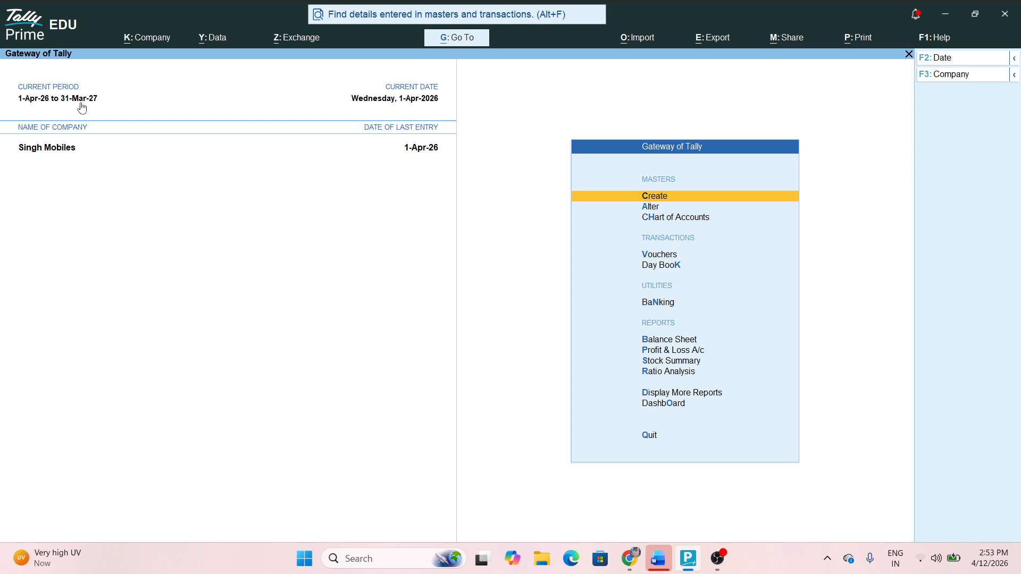
{"action": "key", "text": "Return"}
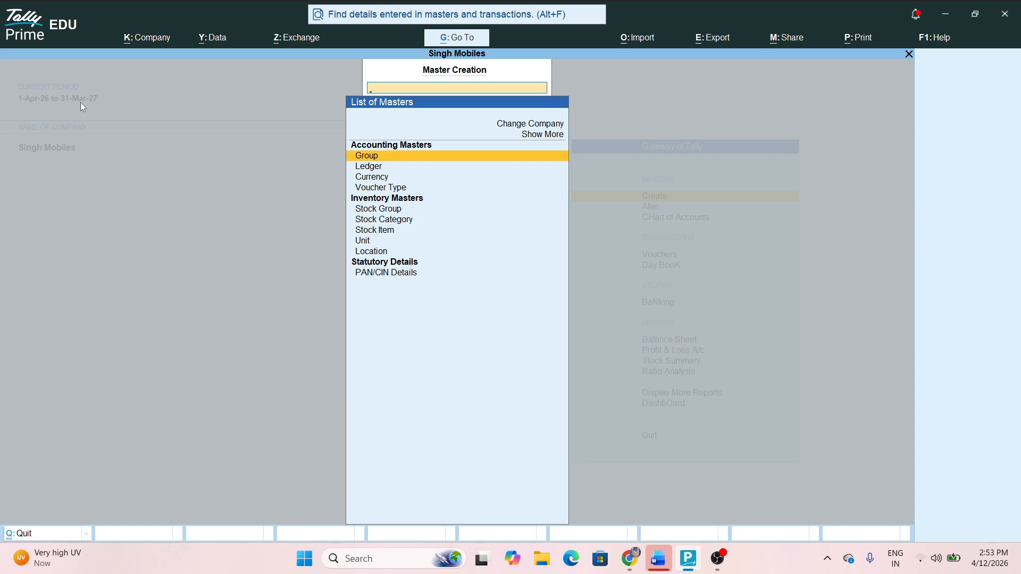
{"action": "key", "text": "Escape"}
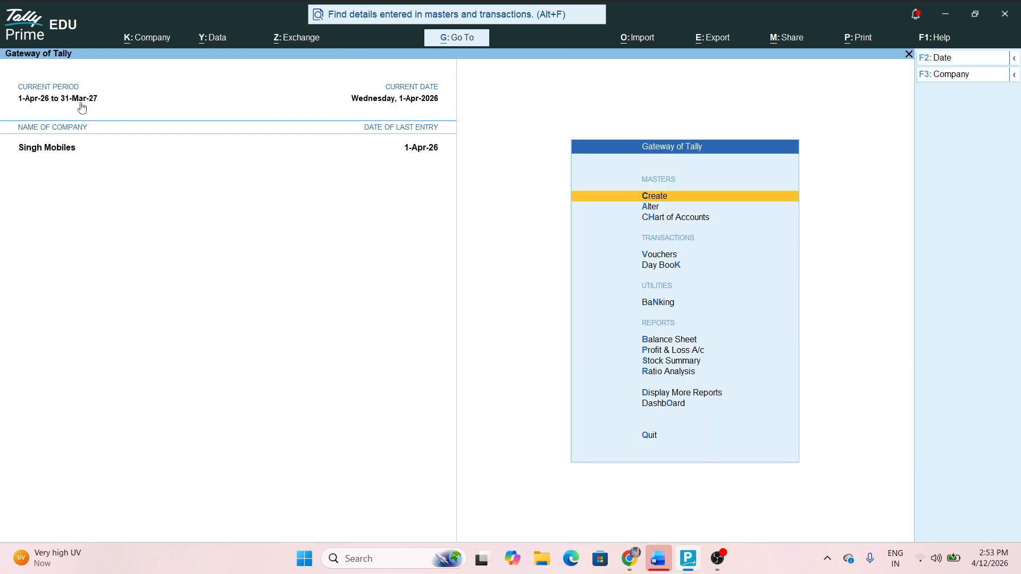
{"action": "key", "text": "Down"}
{"action": "key", "text": "Down"}
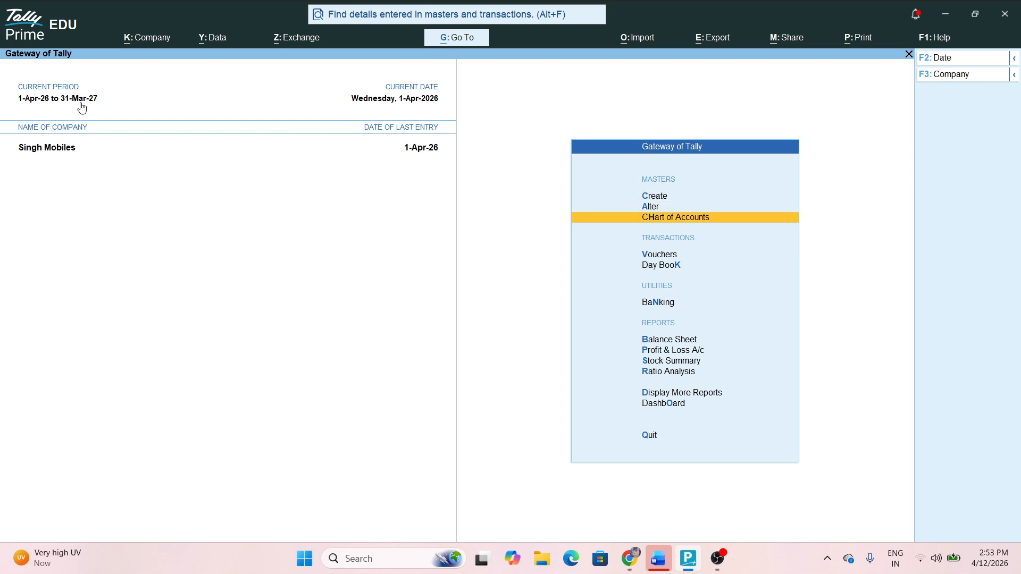
{"action": "key", "text": "Return"}
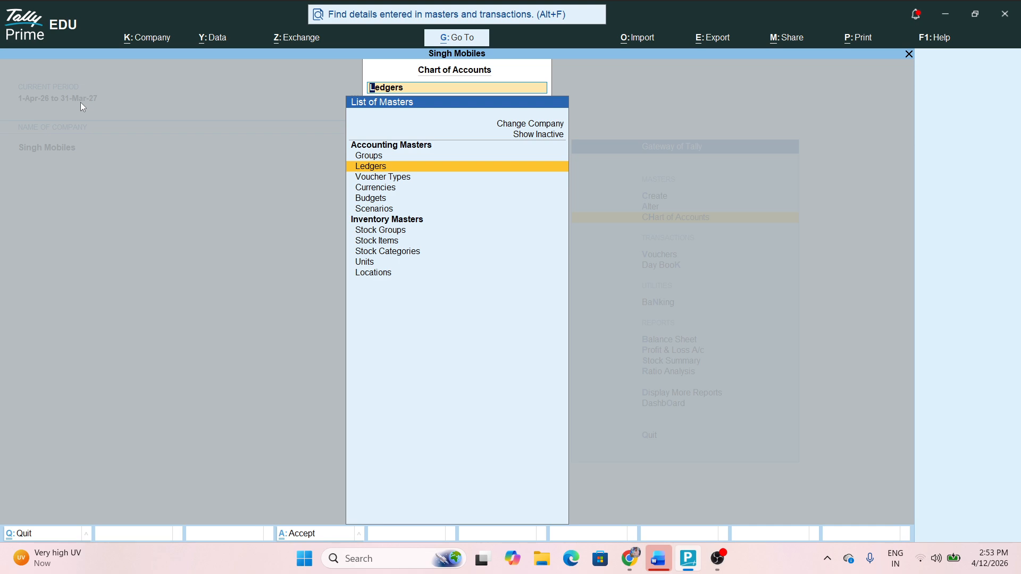
Review the Stock Groups and Stock Items lists in the Chart of Accounts
{"action": "key", "text": "Down"}
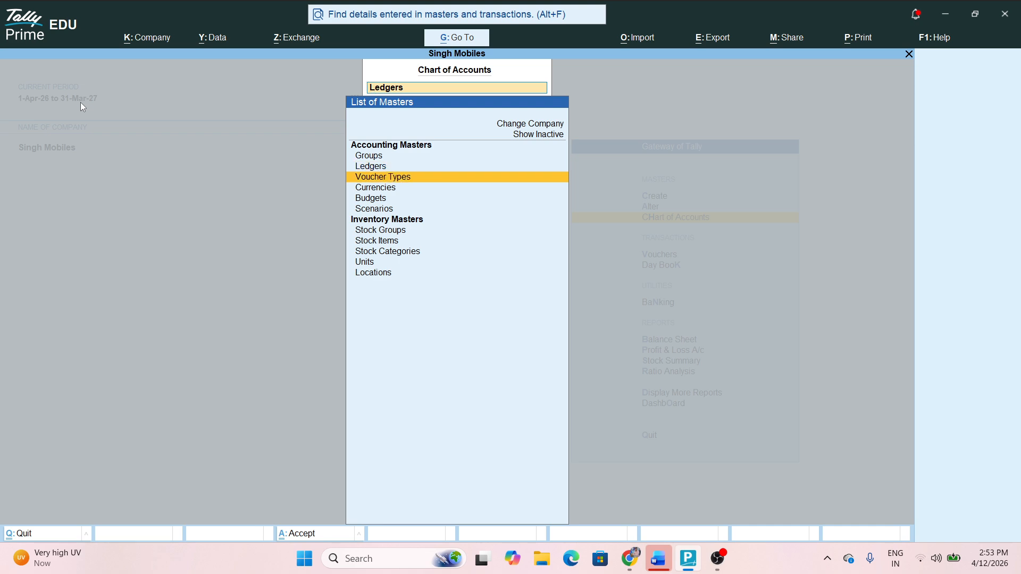
{"action": "key", "text": "Down"}
{"action": "key", "text": "Down"}
{"action": "key", "text": "Down"}
{"action": "key", "text": "Down"}
{"action": "key", "text": "Down"}
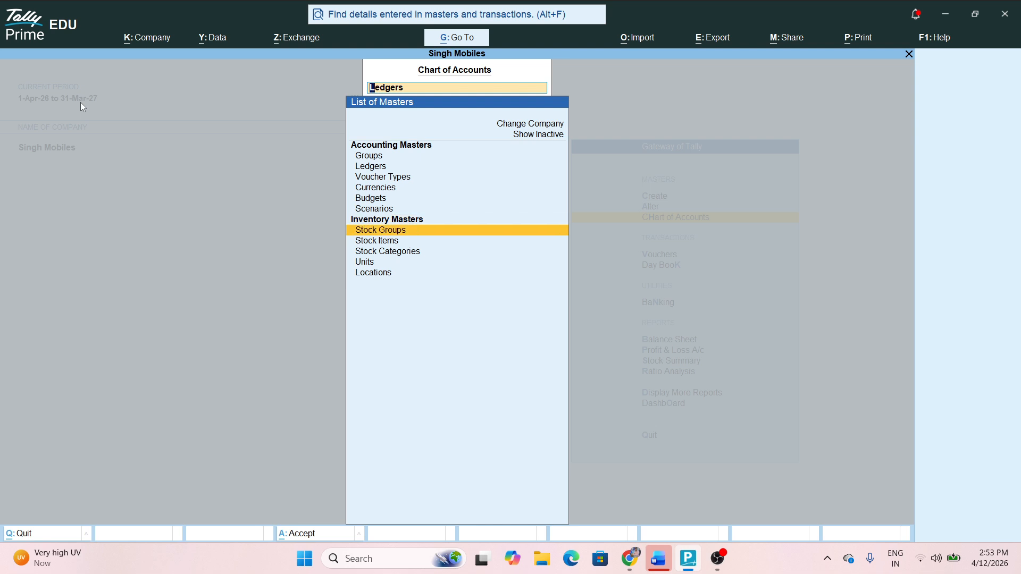
{"action": "key", "text": "Return"}
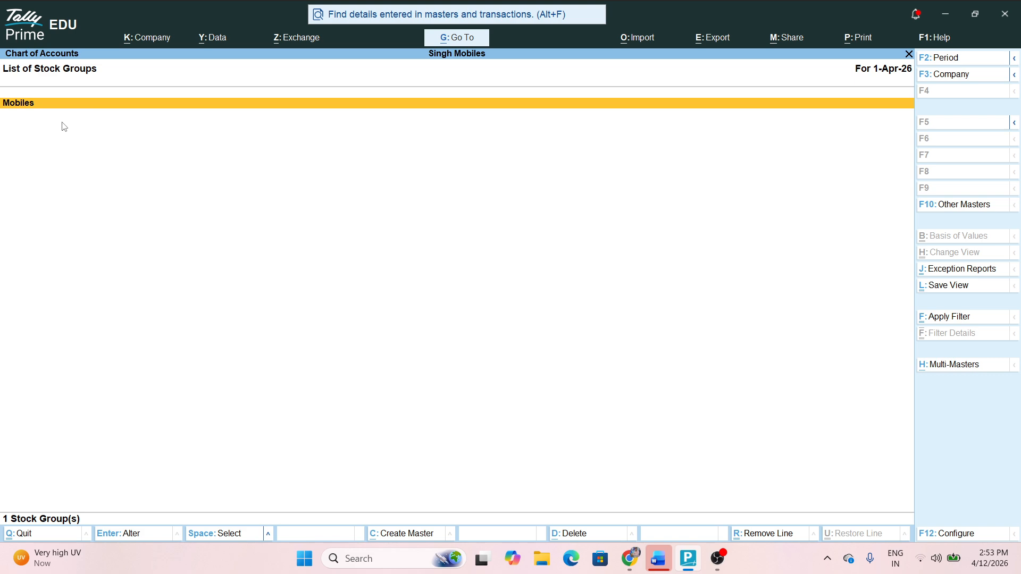
{"action": "key", "text": "Escape"}
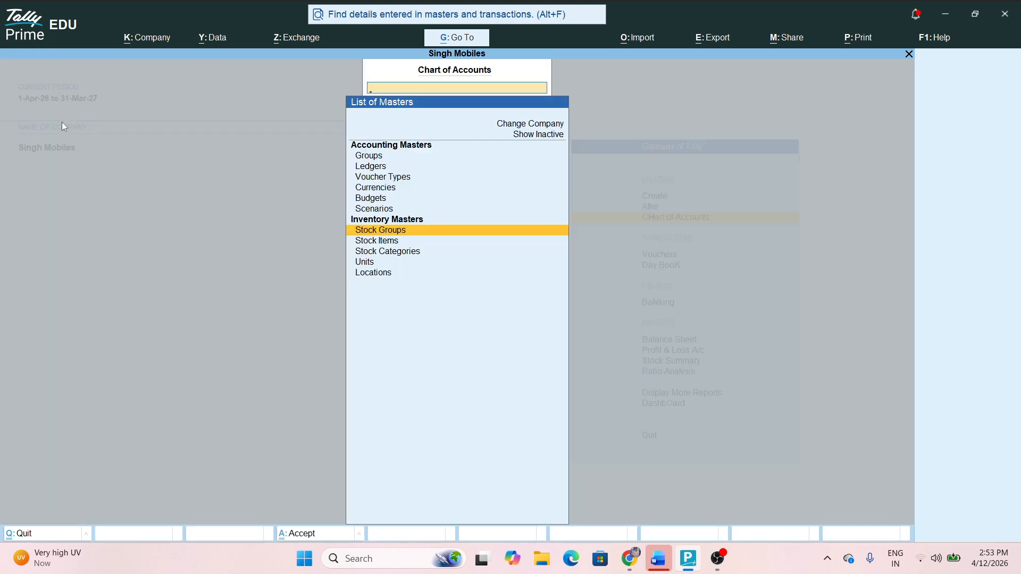
{"action": "key", "text": "Down"}
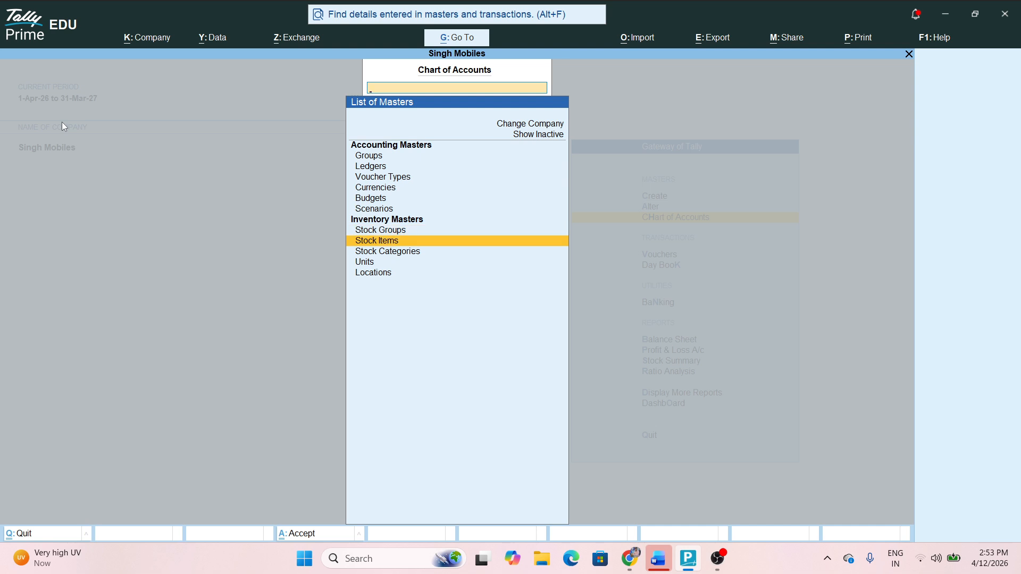
{"action": "key", "text": "Return"}
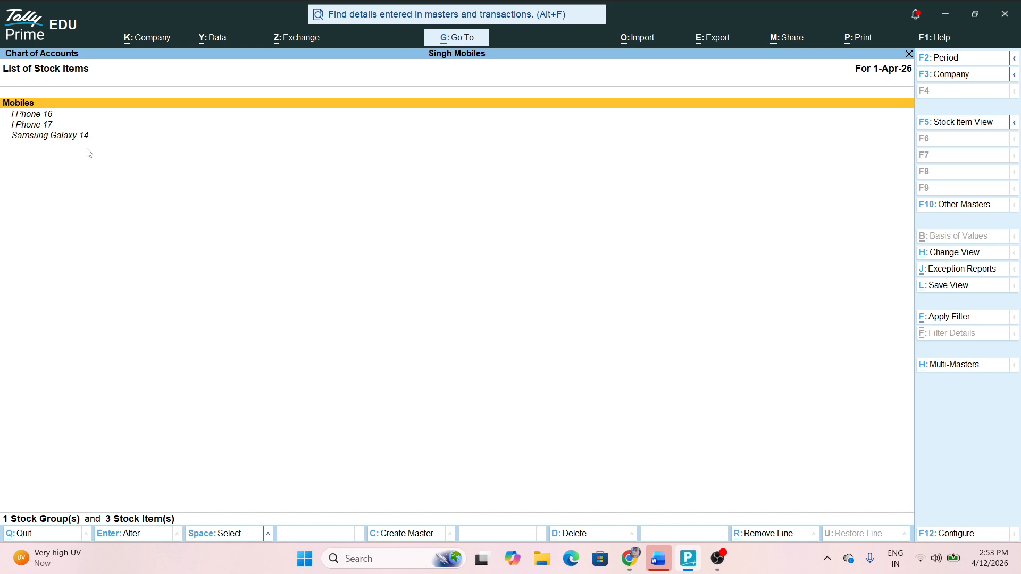
{"action": "key", "text": "Escape"}
Review the Stock Categories and Units lists, then return to the Gateway of Tally
{"action": "key", "text": "Down"}
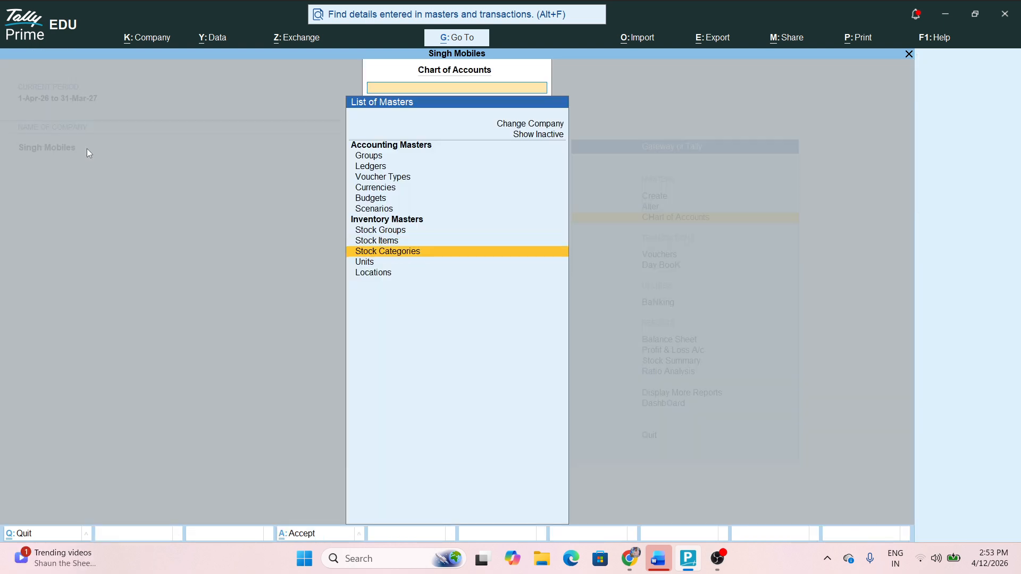
{"action": "key", "text": "Return"}
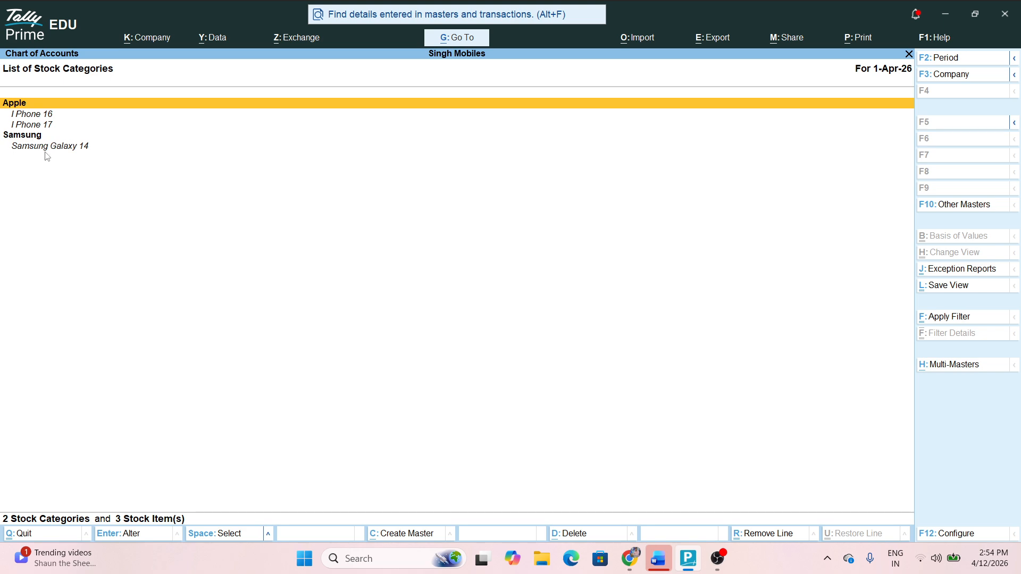
{"action": "key", "text": "Escape"}
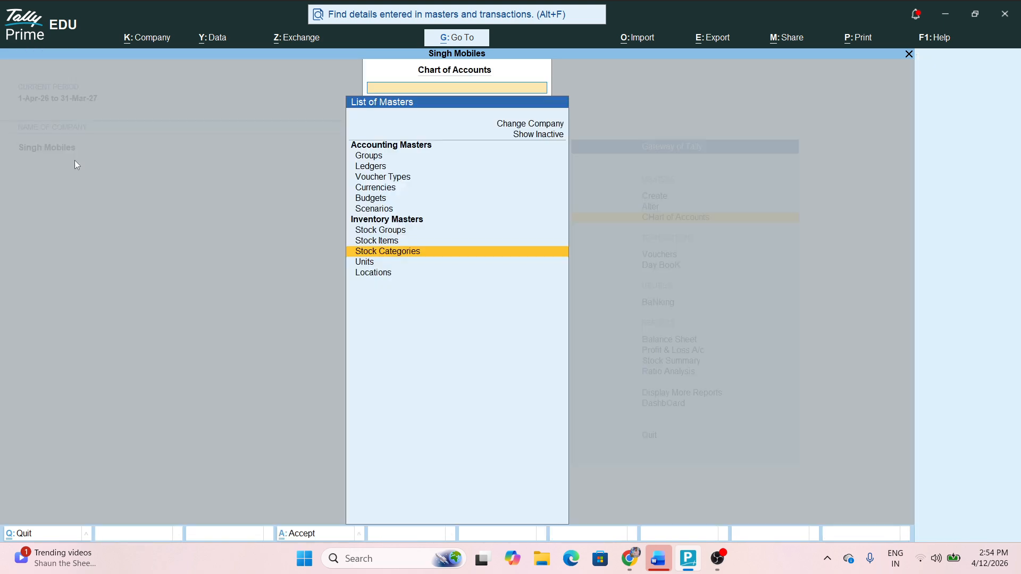
{"action": "key", "text": "Down"}
{"action": "key", "text": "Return"}
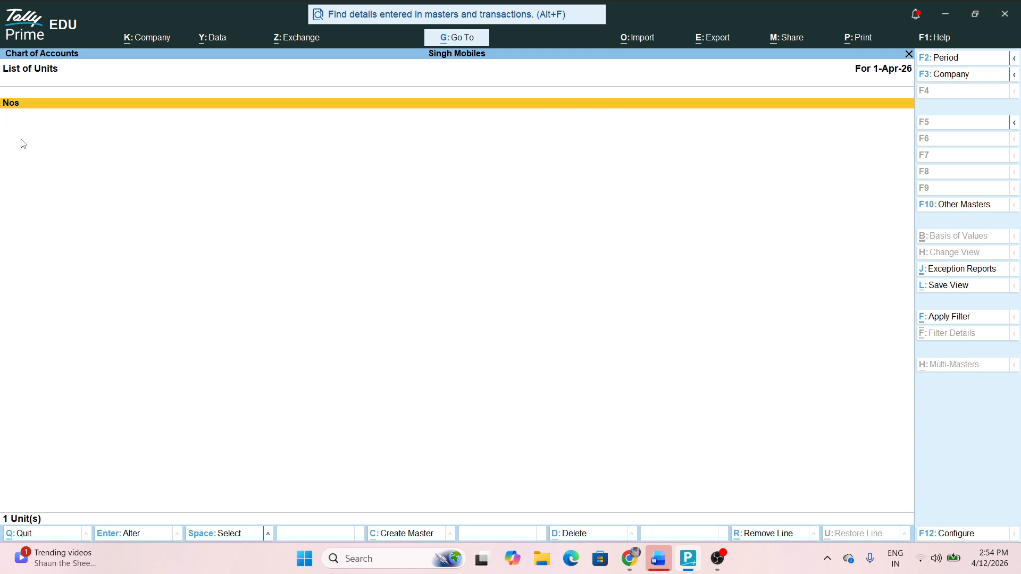
{"action": "key", "text": "Escape"}
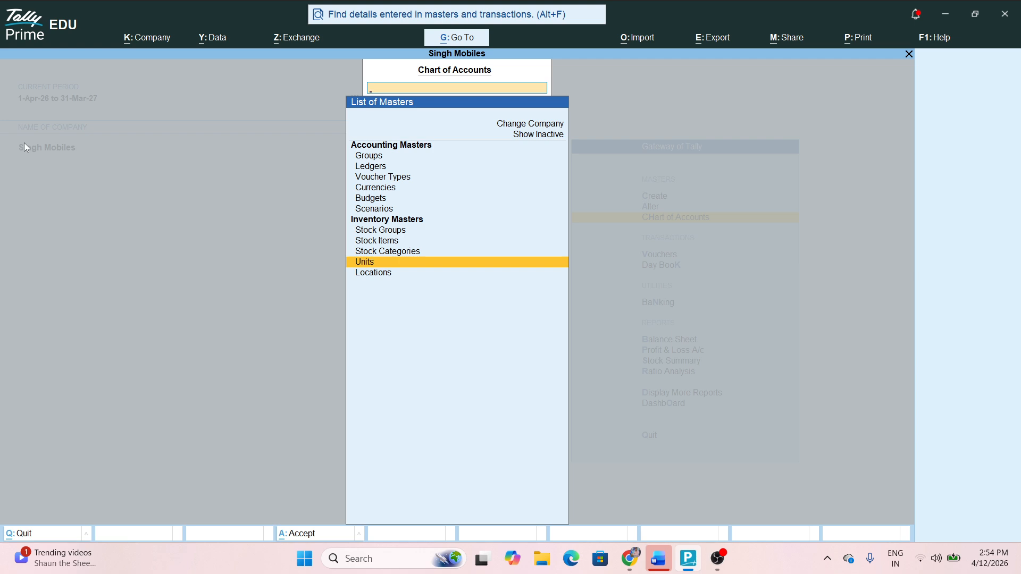
{"action": "key", "text": "Escape"}
{"action": "key", "text": "Up"}
{"action": "key", "text": "Up"}
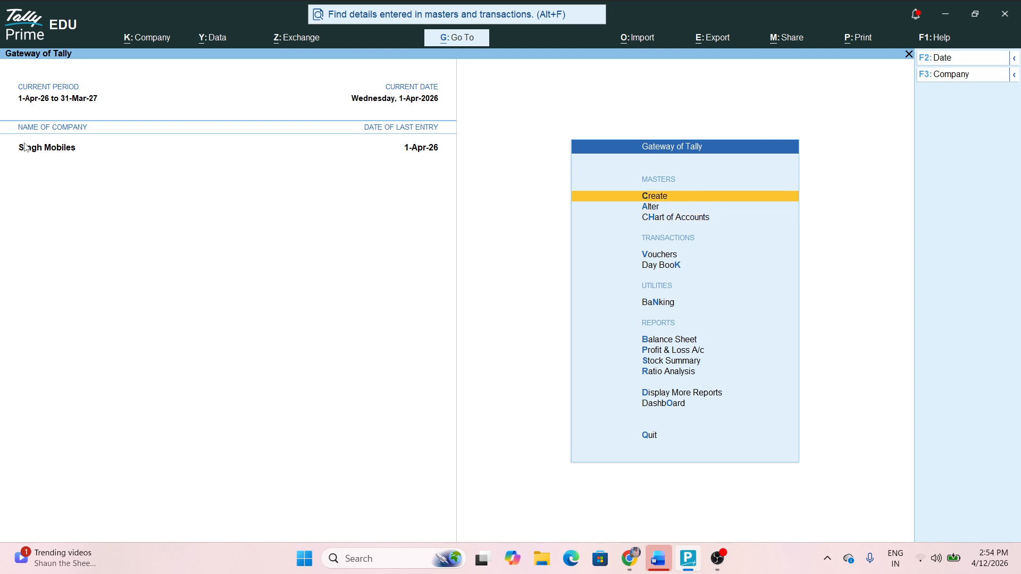
Go to Create > Location from the Gateway of Tally to begin a new location master
{"action": "key", "text": "Return"}
{"action": "key", "text": "Down"}
{"action": "key", "text": "Down"}
{"action": "key", "text": "Down"}
{"action": "key", "text": "Down"}
{"action": "key", "text": "Down"}
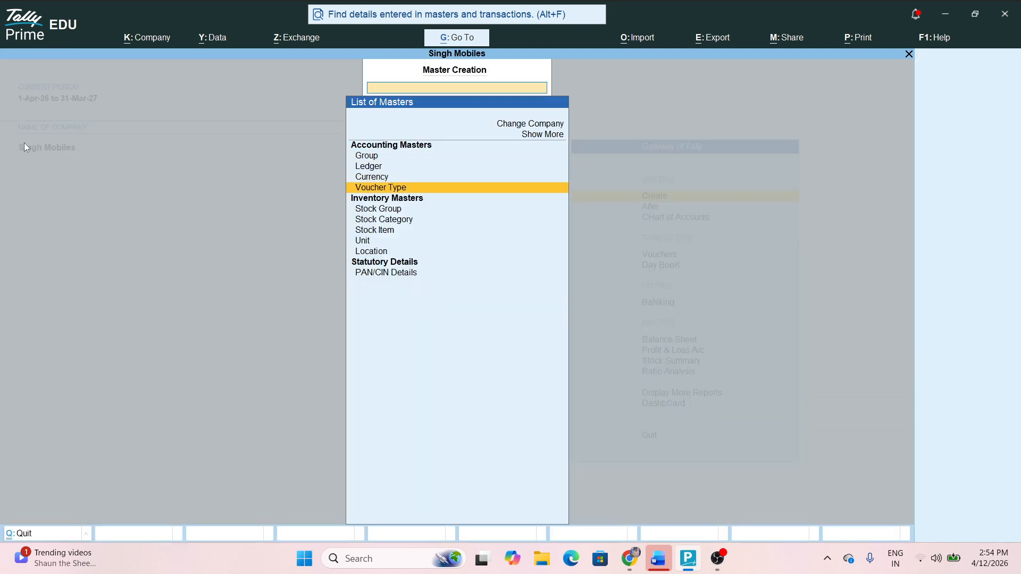
{"action": "key", "text": "Down"}
{"action": "key", "text": "Down"}
{"action": "key", "text": "Down"}
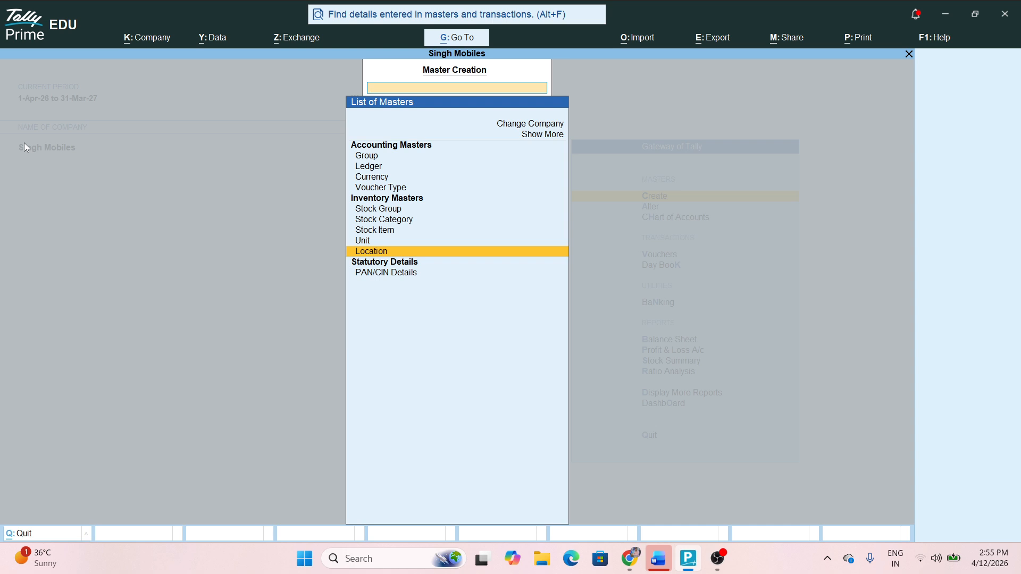
{"action": "key", "text": "Escape"}
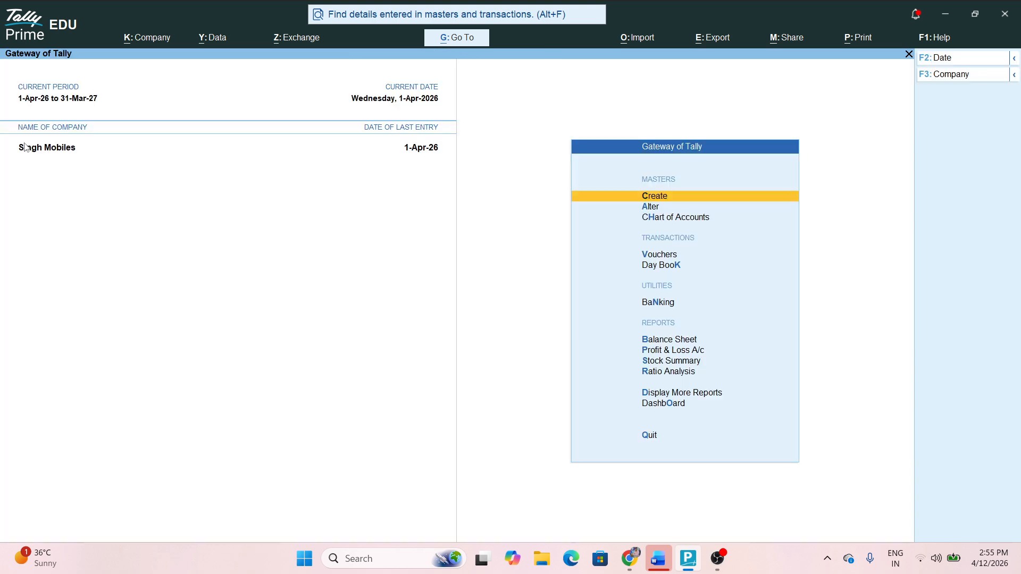
{"action": "key", "text": "Return"}
{"action": "key", "text": "Down"}
{"action": "key", "text": "Down"}
{"action": "key", "text": "Down"}
{"action": "key", "text": "Down"}
{"action": "key", "text": "Down"}
{"action": "key", "text": "Down"}
{"action": "key", "text": "Down"}
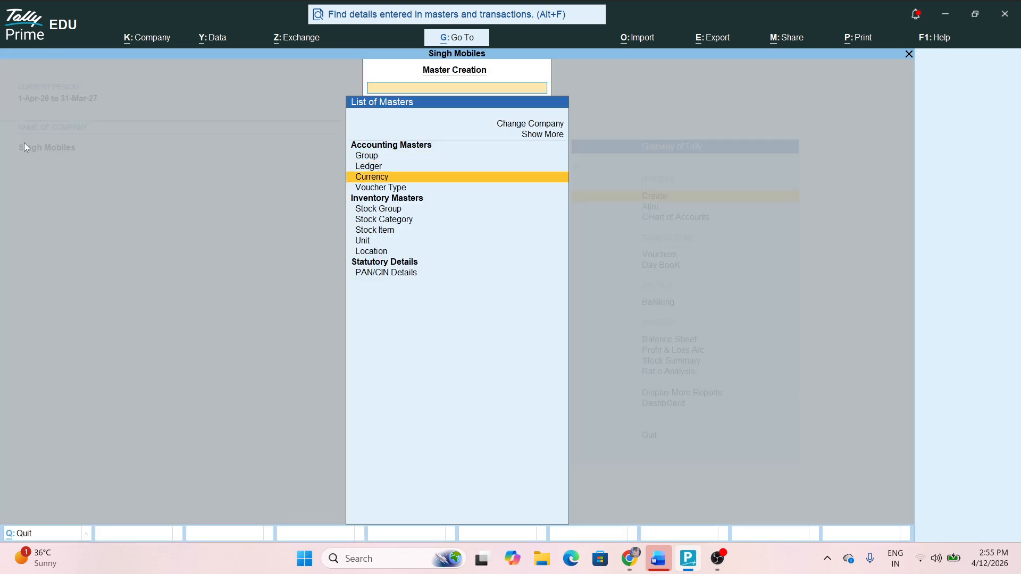
{"action": "key", "text": "Down"}
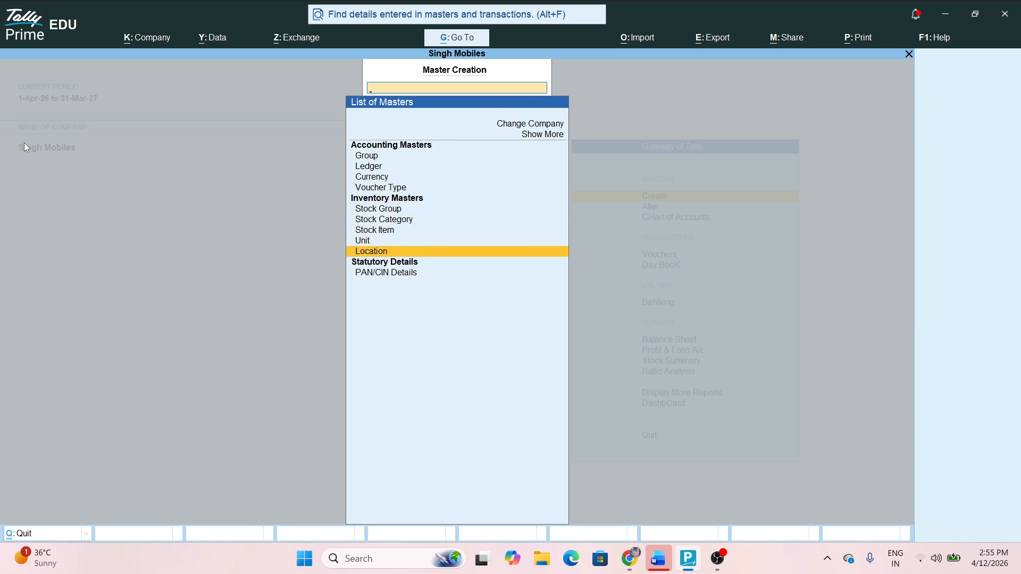
{"action": "key", "text": "Return"}
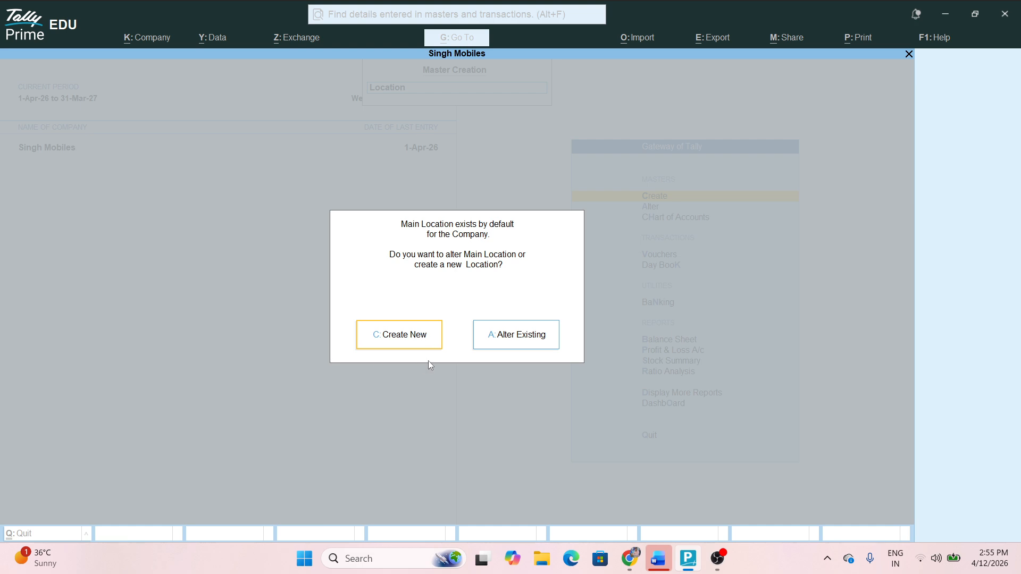
Create the new location Ganesh Nagar
{"action": "key", "text": "c"}
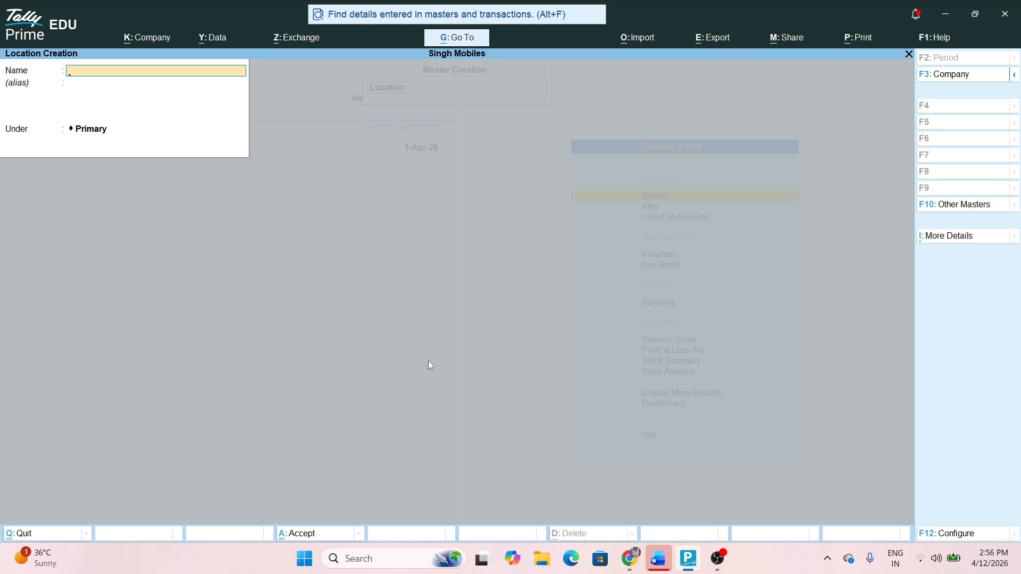
{"action": "type", "text": "Ganesh Nagar"}
{"action": "key", "text": "ctrl"}
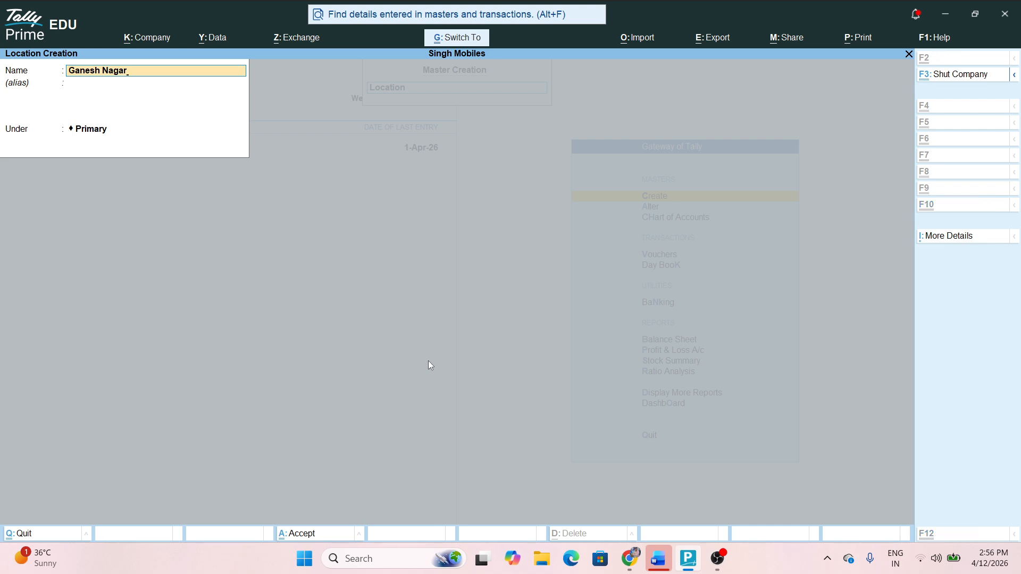
{"action": "key", "text": "ctrl+a"}
Create the location Bholaram and return to the Gateway of Tally
{"action": "type", "text": "Bhol"}
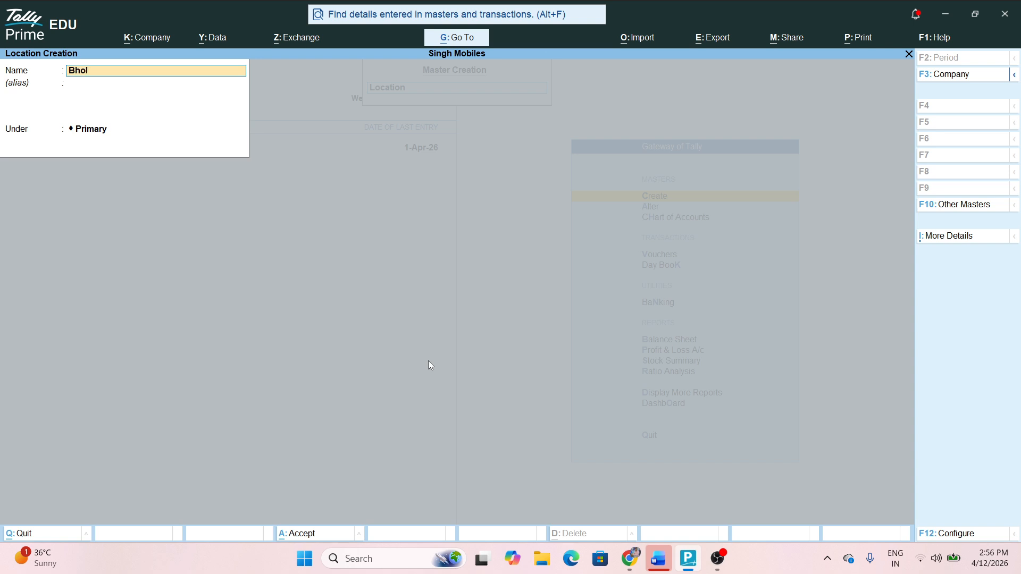
{"action": "type", "text": "aram"}
{"action": "key", "text": "alt"}
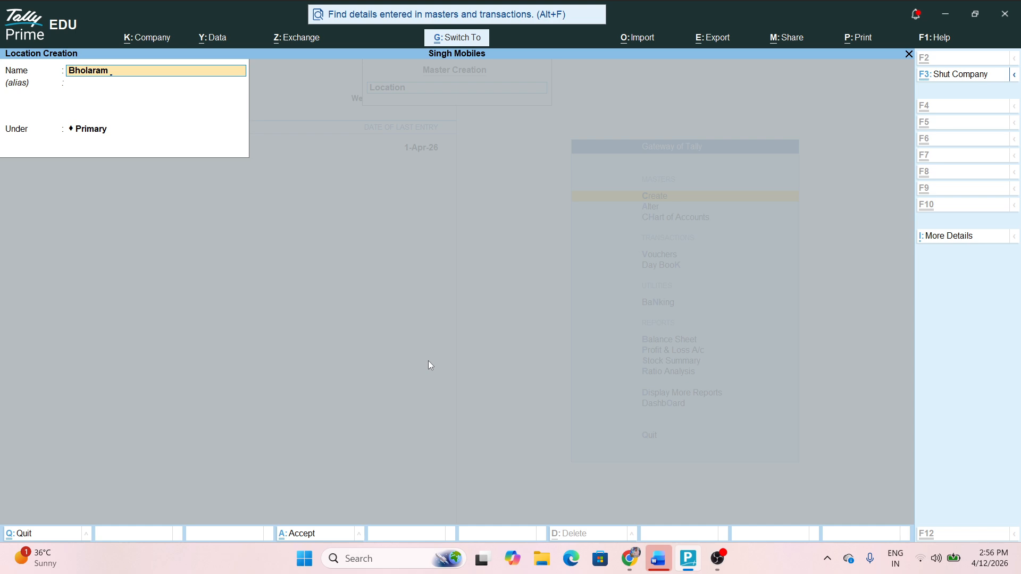
{"action": "key", "text": "ctrl+a"}
{"action": "key", "text": "Escape"}
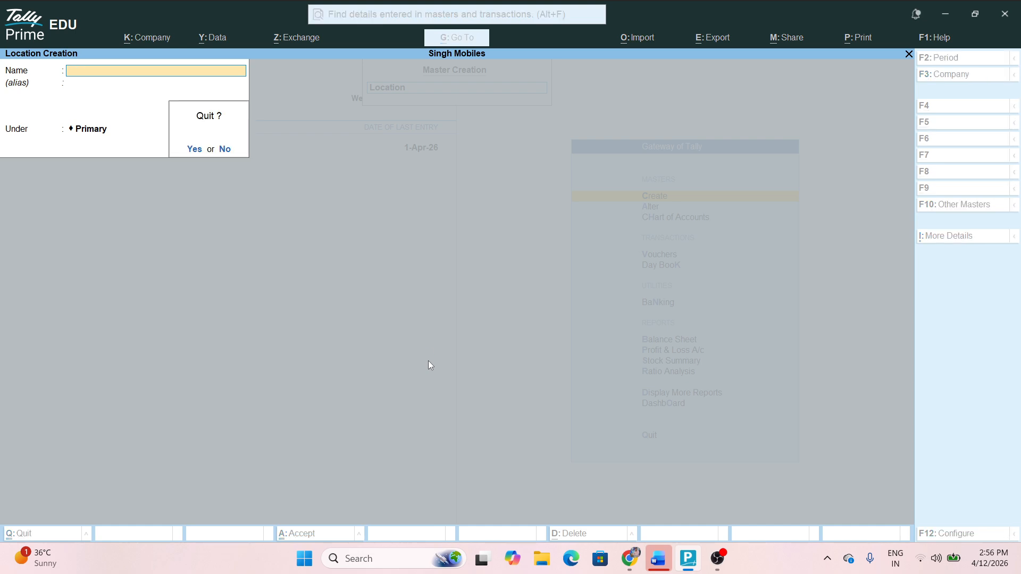
{"action": "key", "text": "Return"}
{"action": "key", "text": "Escape"}
{"action": "key", "text": "Down"}
{"action": "key", "text": "Down"}
{"action": "key", "text": "Down"}
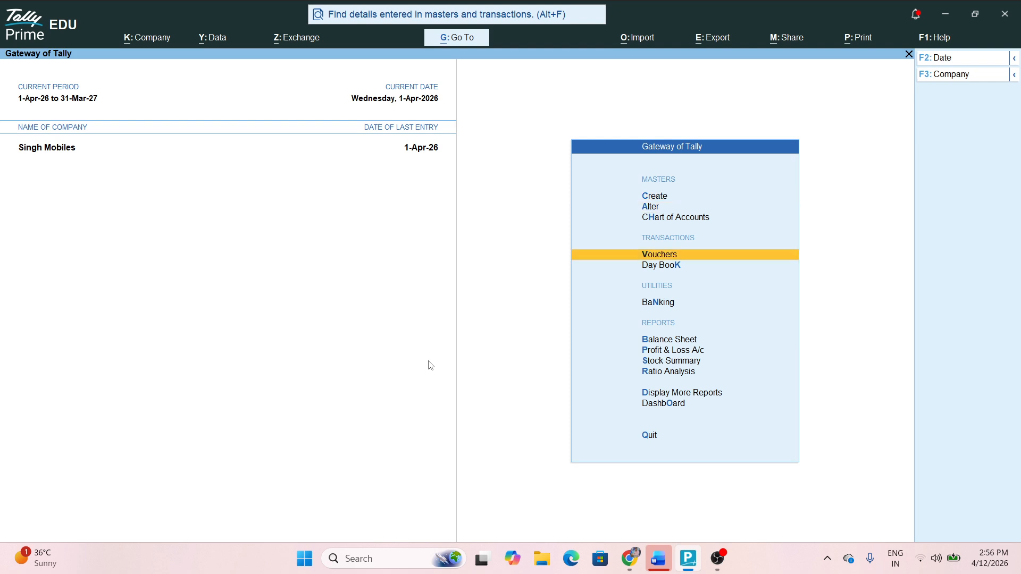
Start a purchase voucher from Ashwin Pvt Ltd for the item I Phone 16
{"action": "key", "text": "Return"}
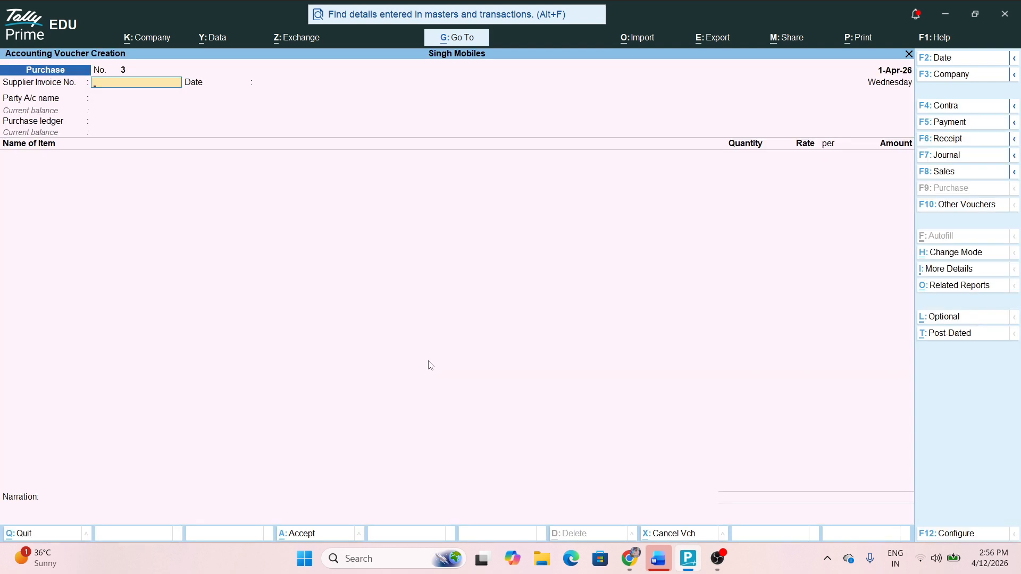
{"action": "key", "text": "Return"}
{"action": "key", "text": "Return"}
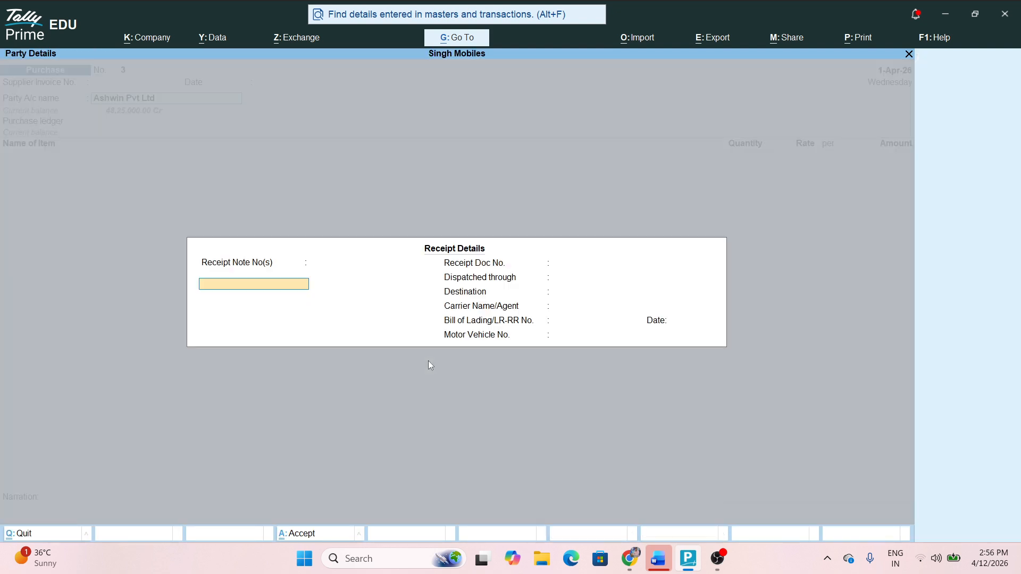
{"action": "key", "text": "ctrl+a"}
{"action": "key", "text": "ctrl+a"}
{"action": "key", "text": "Return"}
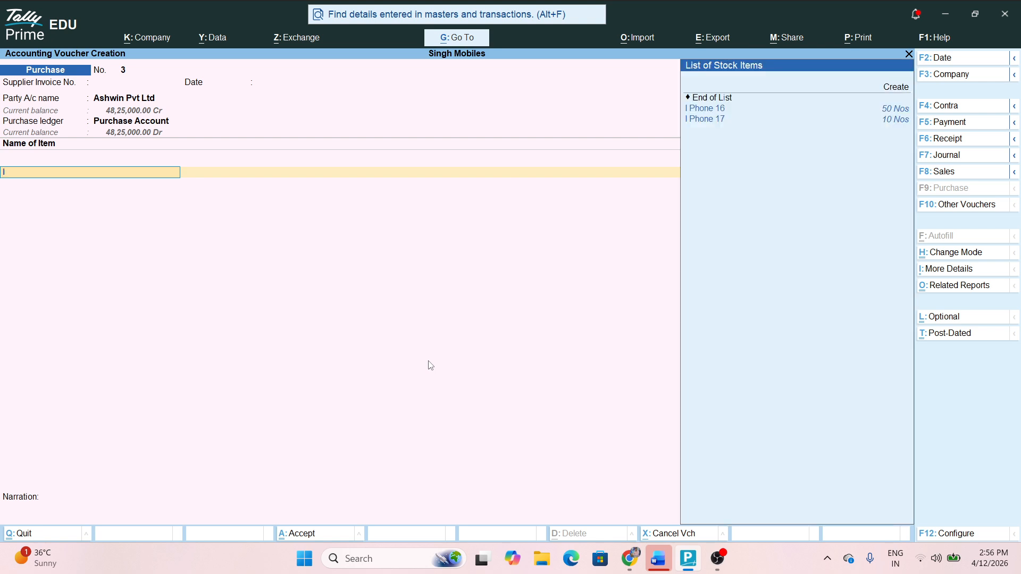
{"action": "type", "text": "I"}
{"action": "key", "text": "Return"}
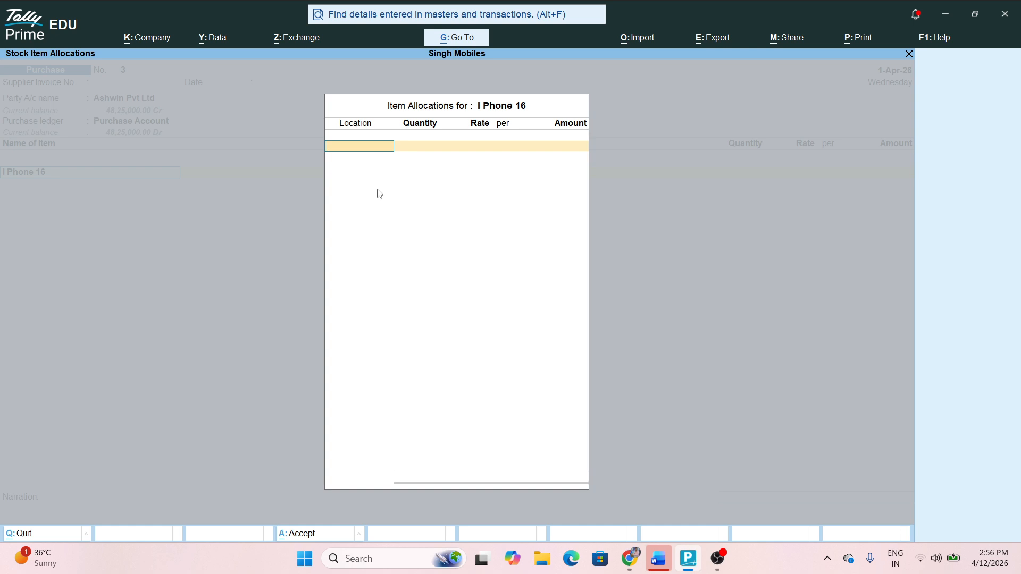
Allocate 12 Nos of I Phone 16 to location Bholaram and save the voucher
{"action": "type", "text": "G"}
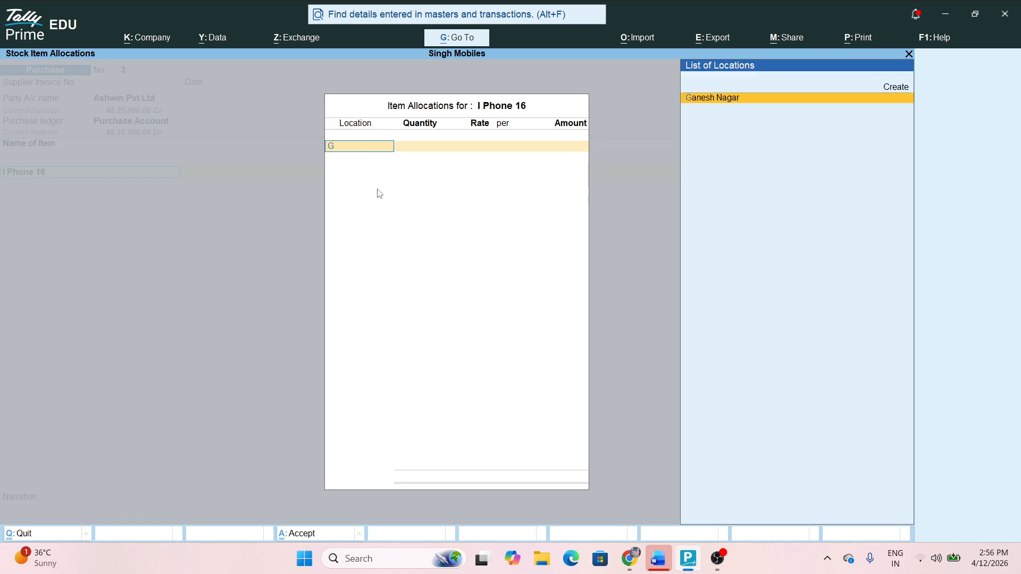
{"action": "key", "text": "BackSpace"}
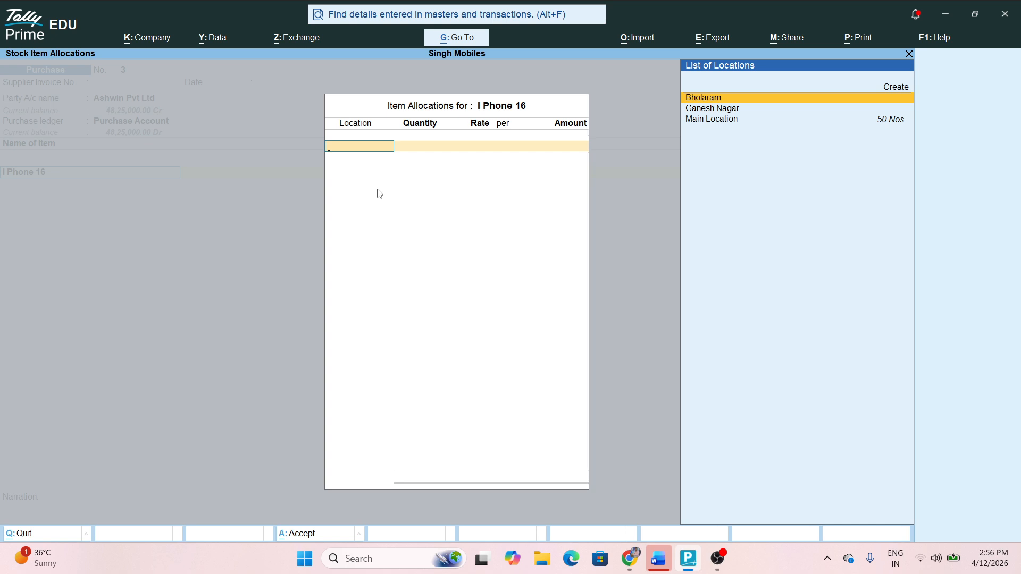
{"action": "type", "text": "B"}
{"action": "key", "text": "BackSpace"}
{"action": "type", "text": "Ma"}
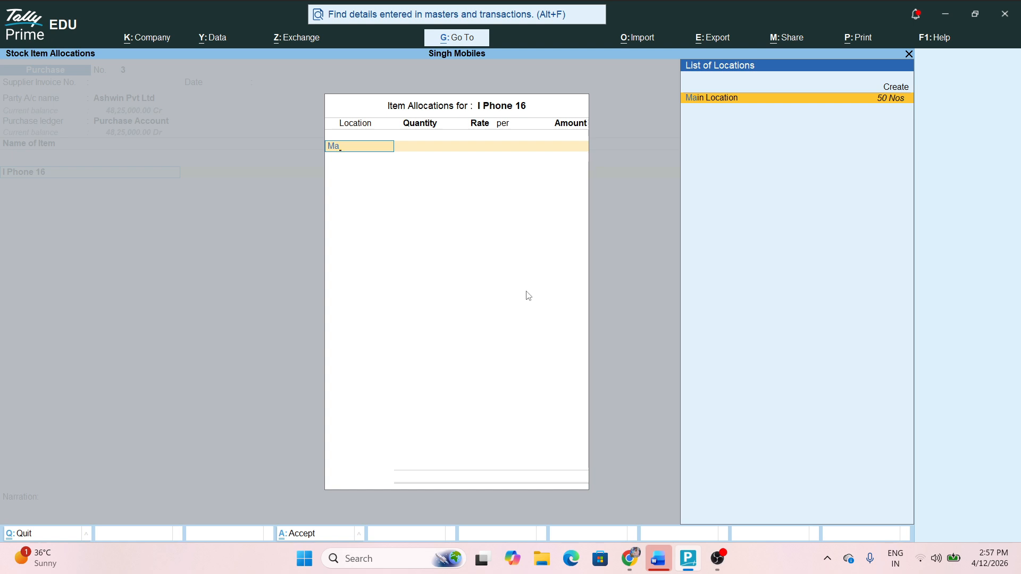
{"action": "key", "text": "BackSpace"}
{"action": "key", "text": "BackSpace"}
{"action": "key", "text": "Return"}
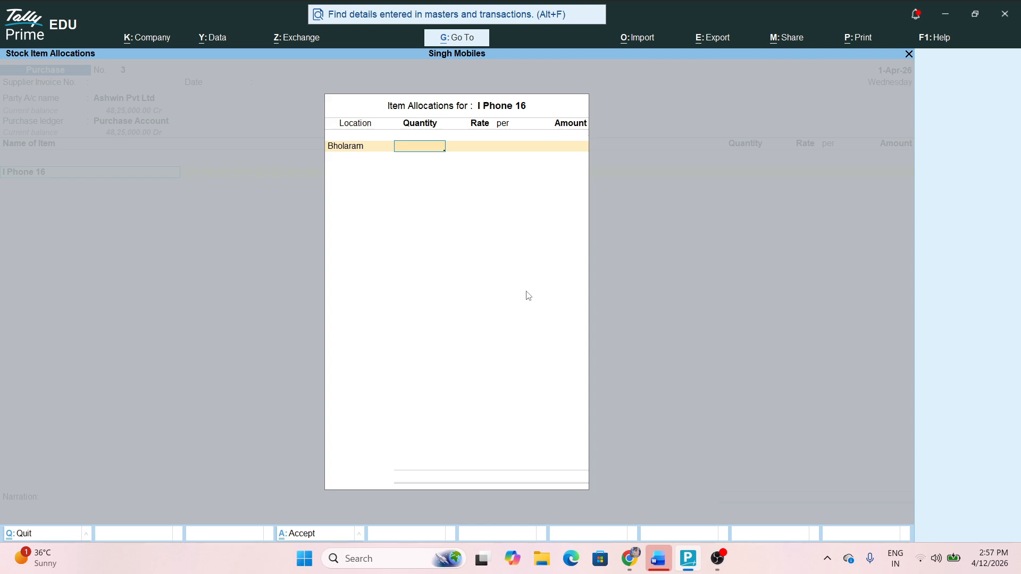
{"action": "type", "text": "12"}
{"action": "key", "text": "Return"}
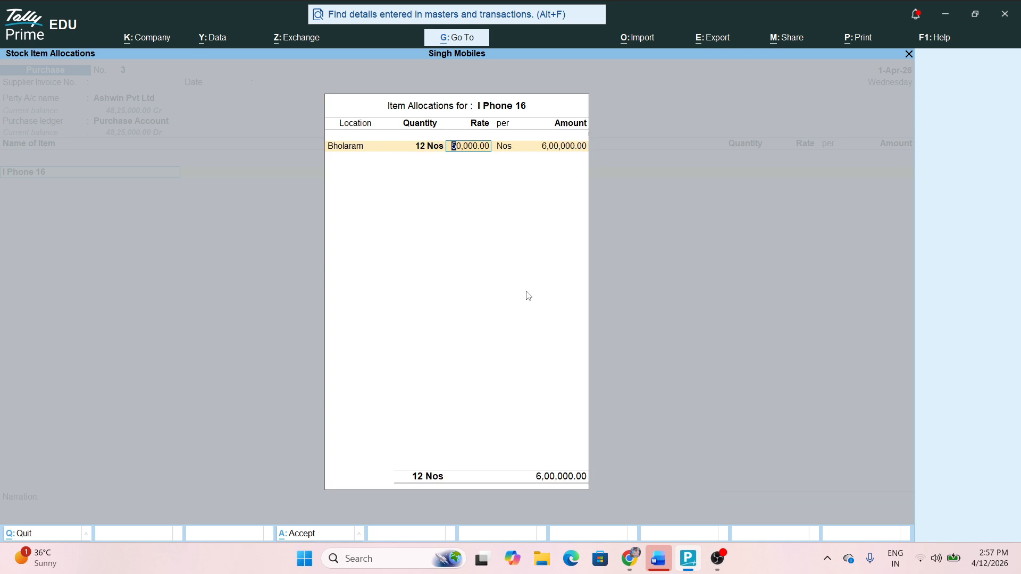
{"action": "key", "text": "Return"}
{"action": "key", "text": "Return"}
{"action": "key", "text": "Return"}
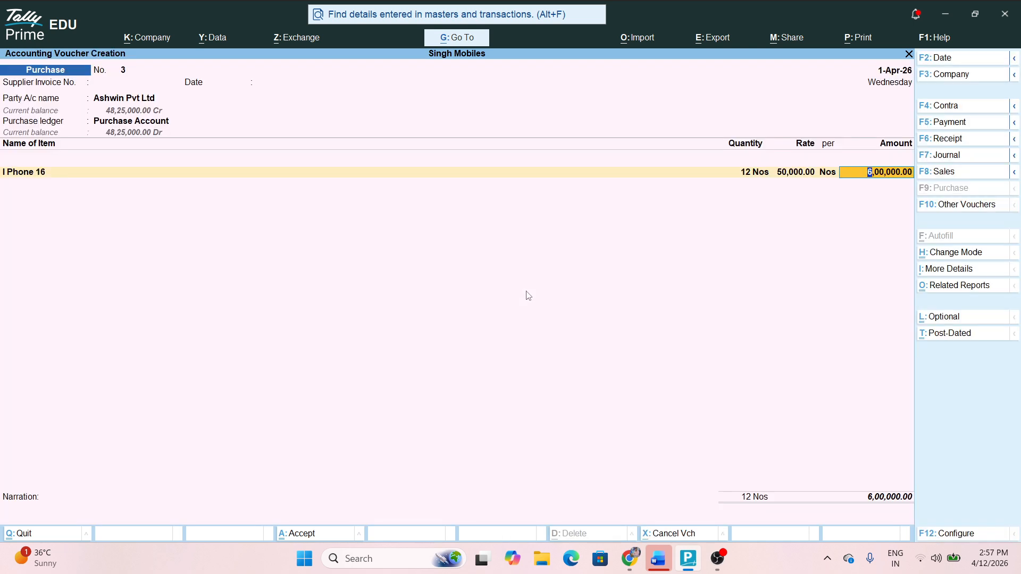
{"action": "key", "text": "ctrl+a"}
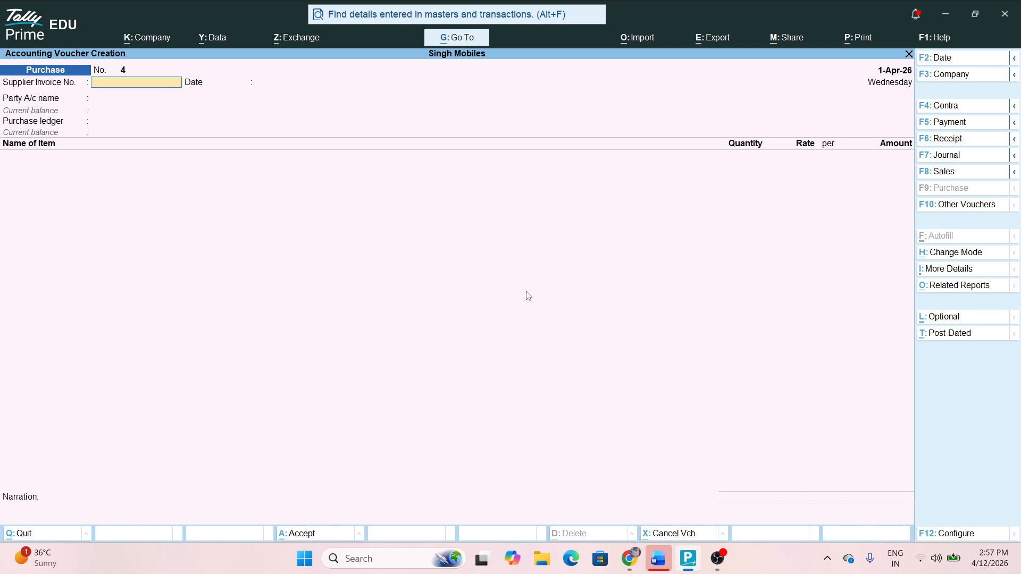
Open the location stock summary under Display More Reports > Inventory Books
{"action": "key", "text": "Escape"}
{"action": "key", "text": "Return"}
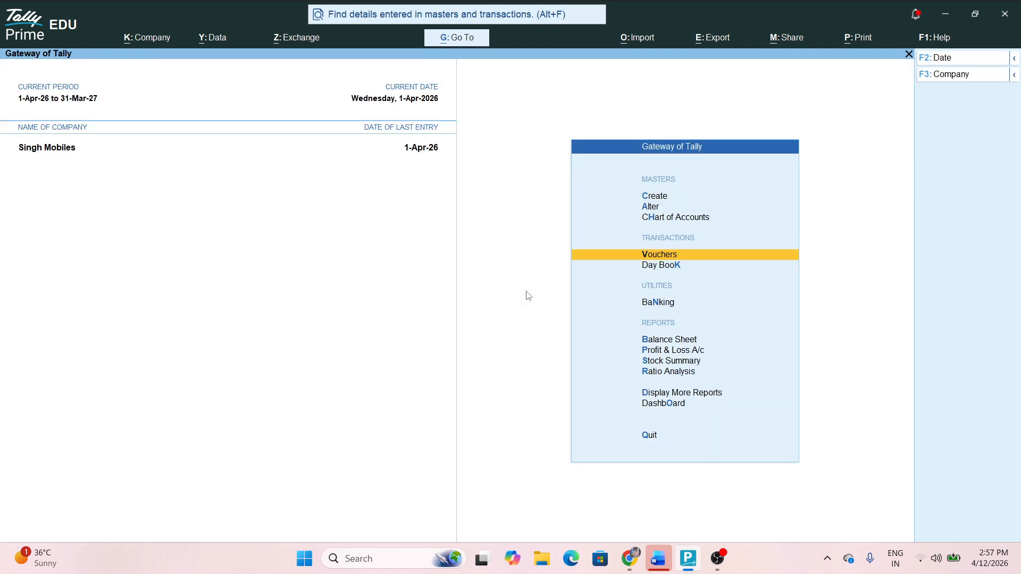
{"action": "key", "text": "Down"}
{"action": "key", "text": "Down"}
{"action": "key", "text": "Down"}
{"action": "key", "text": "Down"}
{"action": "key", "text": "Down"}
{"action": "key", "text": "Down"}
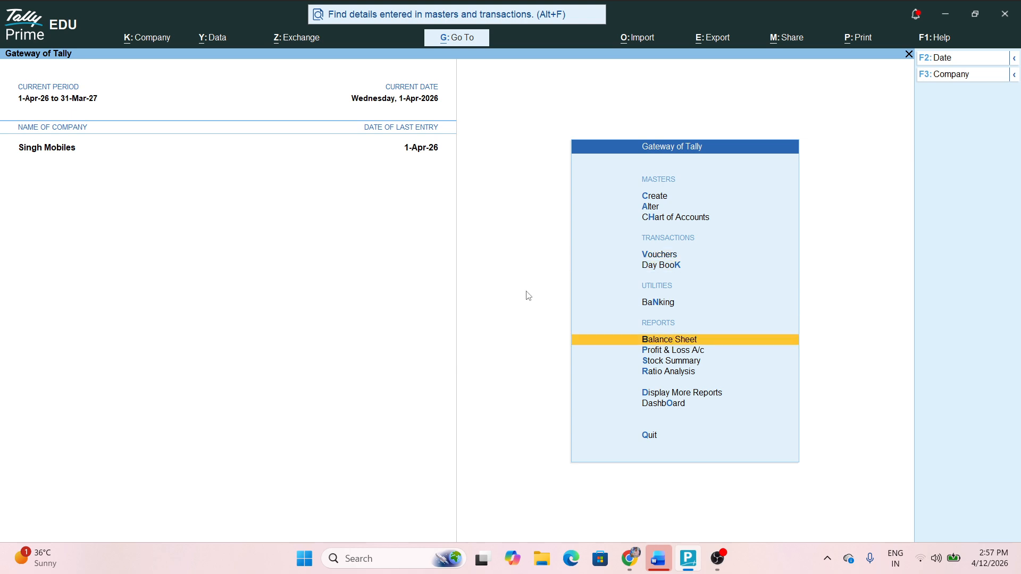
{"action": "key", "text": "Down"}
{"action": "key", "text": "Return"}
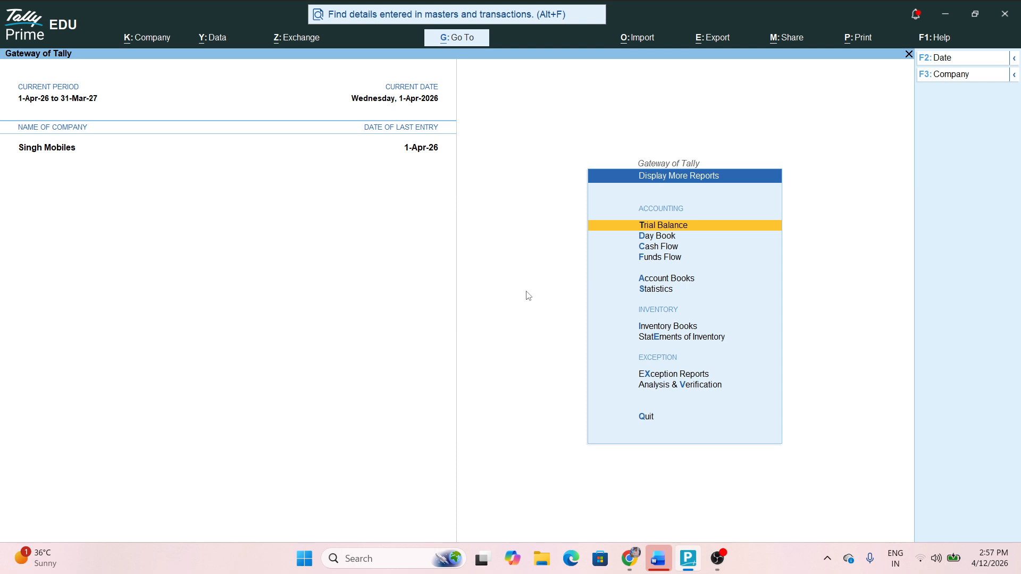
{"action": "key", "text": "Down"}
{"action": "key", "text": "Down"}
{"action": "key", "text": "Down"}
{"action": "key", "text": "Down"}
{"action": "key", "text": "Down"}
{"action": "key", "text": "Down"}
{"action": "key", "text": "Down"}
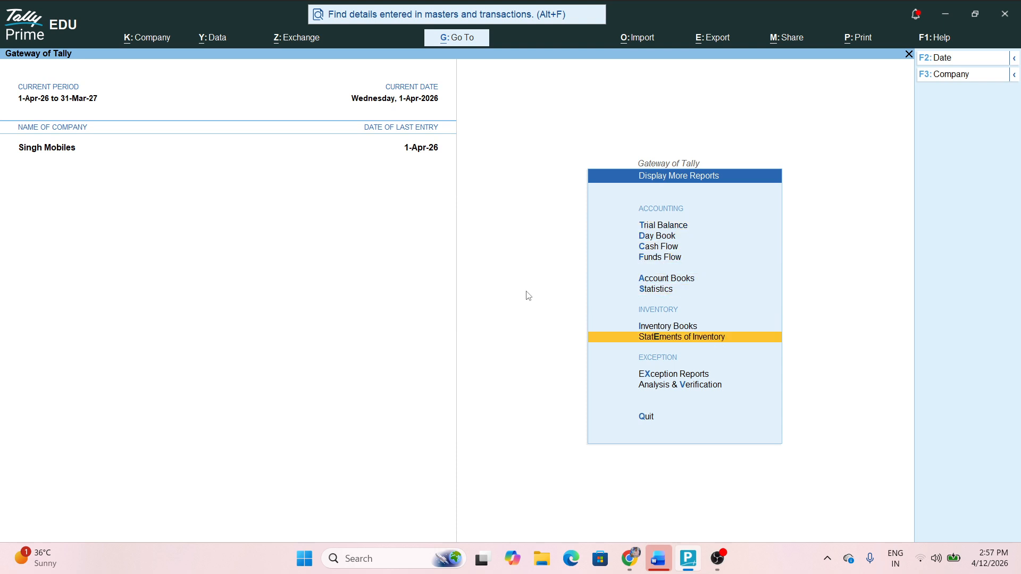
{"action": "key", "text": "Up"}
{"action": "key", "text": "Return"}
{"action": "key", "text": "Down"}
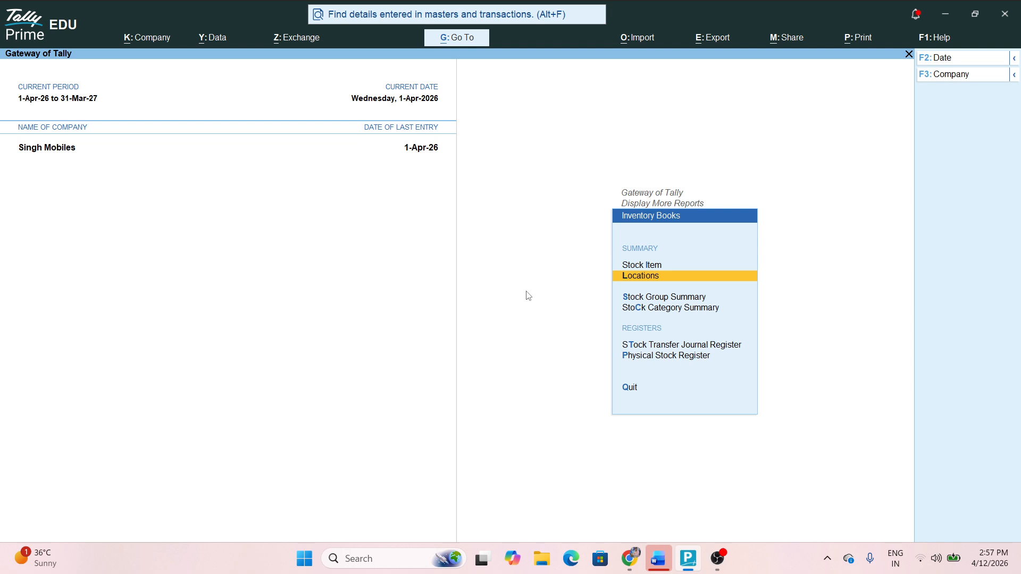
{"action": "key", "text": "Return"}
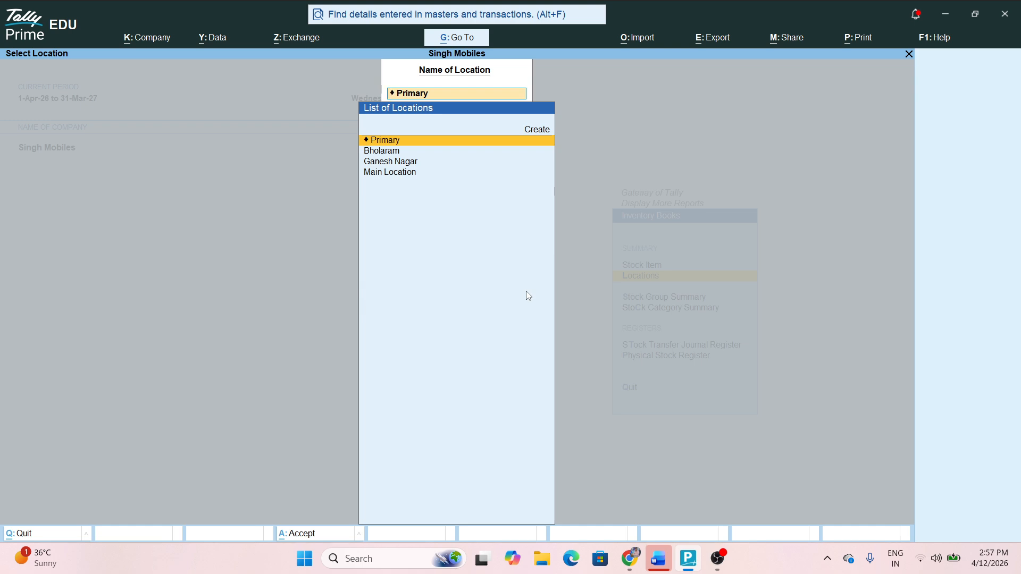
View Bholaram's stock (12 Nos of I Phone 16) and Ganesh Nagar's empty summary
{"action": "key", "text": "Down"}
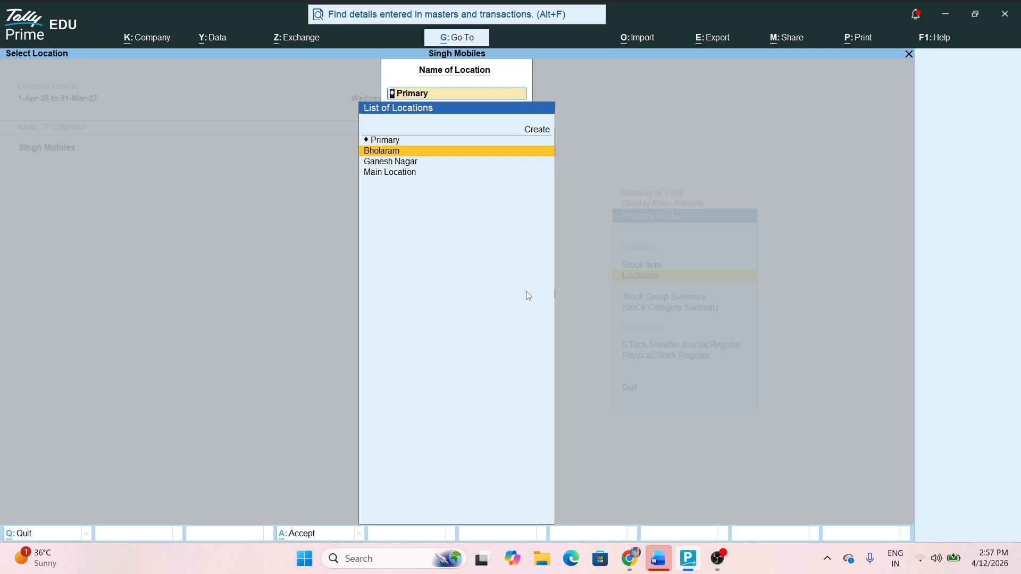
{"action": "key", "text": "Return"}
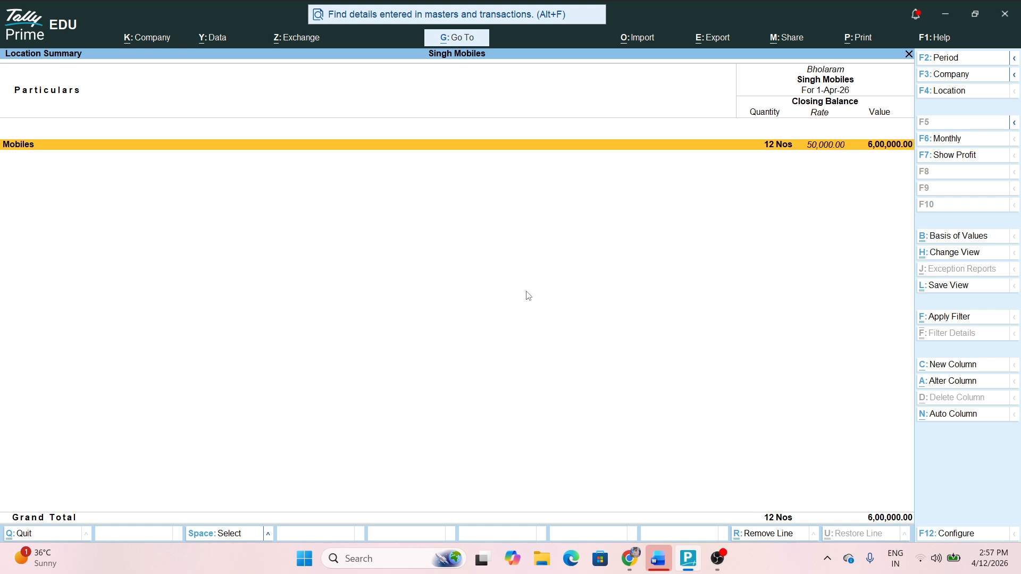
{"action": "key", "text": "Return"}
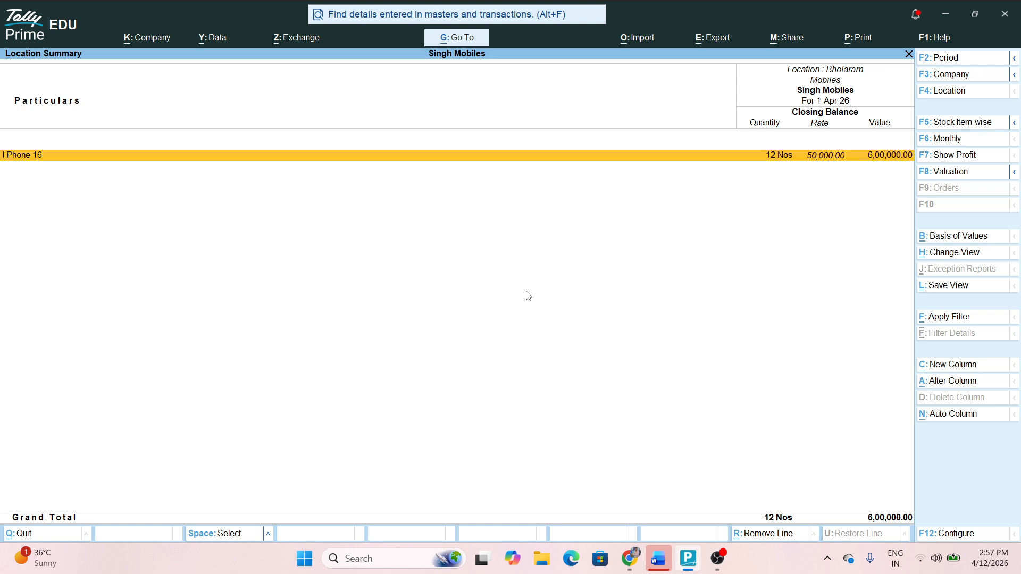
{"action": "key", "text": "Escape"}
{"action": "key", "text": "F4"}
{"action": "key", "text": "Down"}
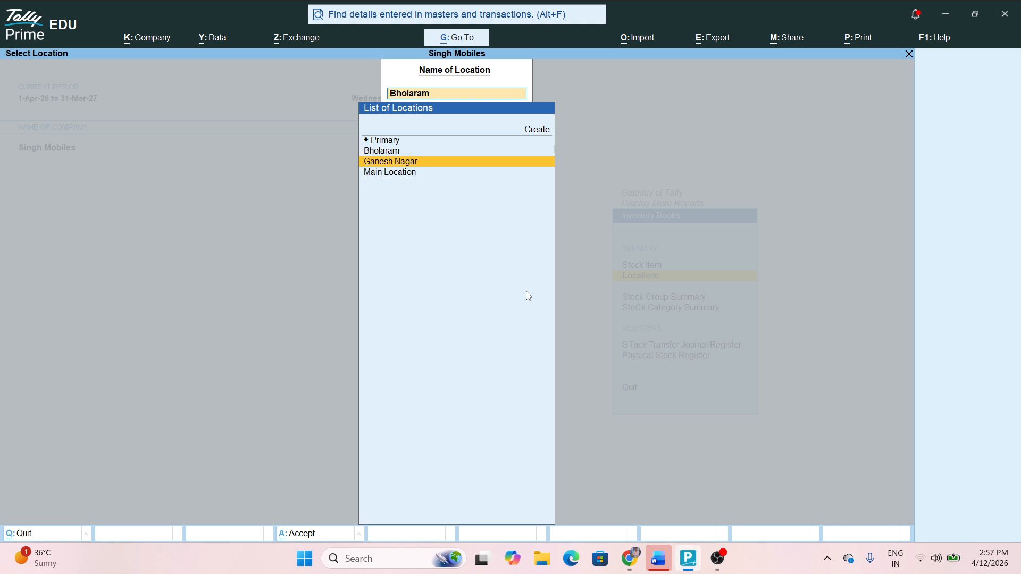
{"action": "key", "text": "Return"}
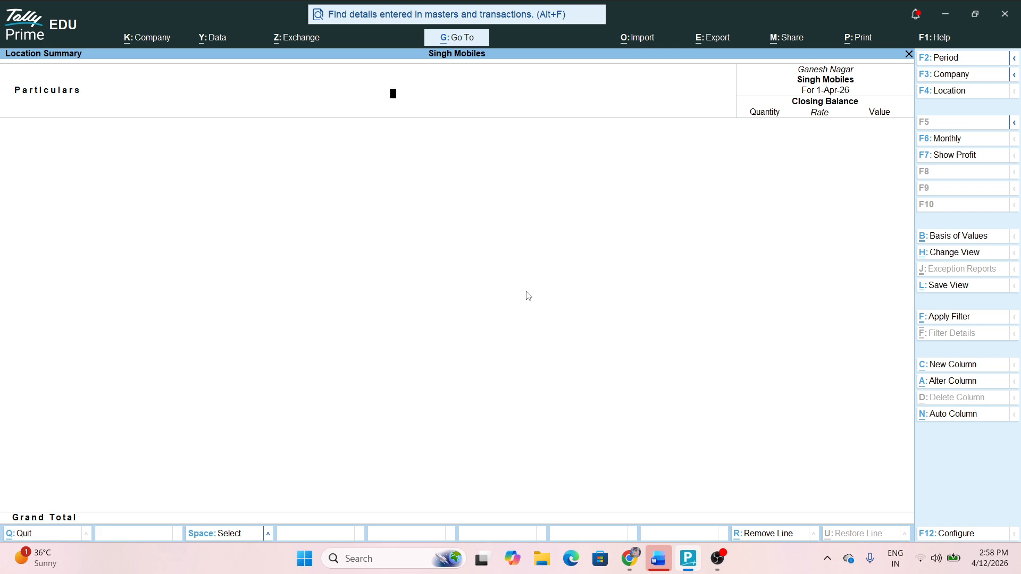
Check Main Location's Mobiles stock: 105 Nos worth 48,25,000 across three items
{"action": "key", "text": "F4"}
{"action": "key", "text": "Down"}
{"action": "key", "text": "Return"}
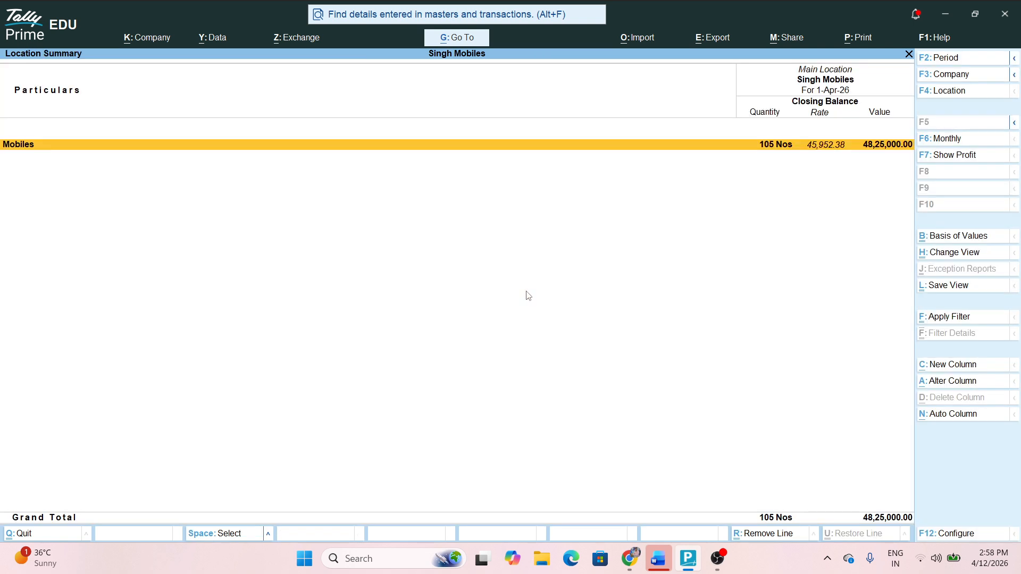
{"action": "key", "text": "Return"}
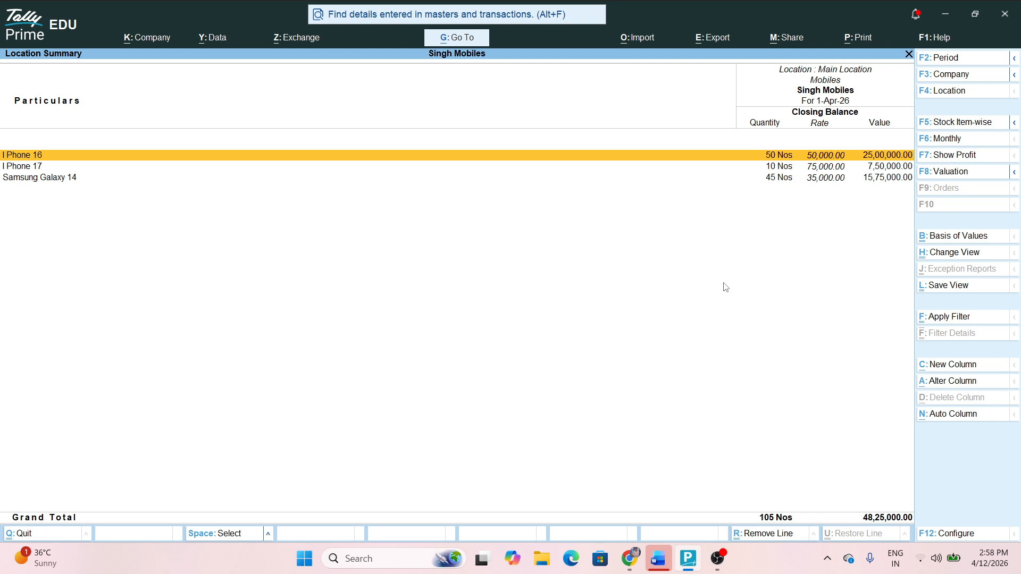
{"action": "key", "text": "Escape"}
{"action": "key", "text": "Escape"}
{"action": "key", "text": "Escape"}
{"action": "key", "text": "Escape"}
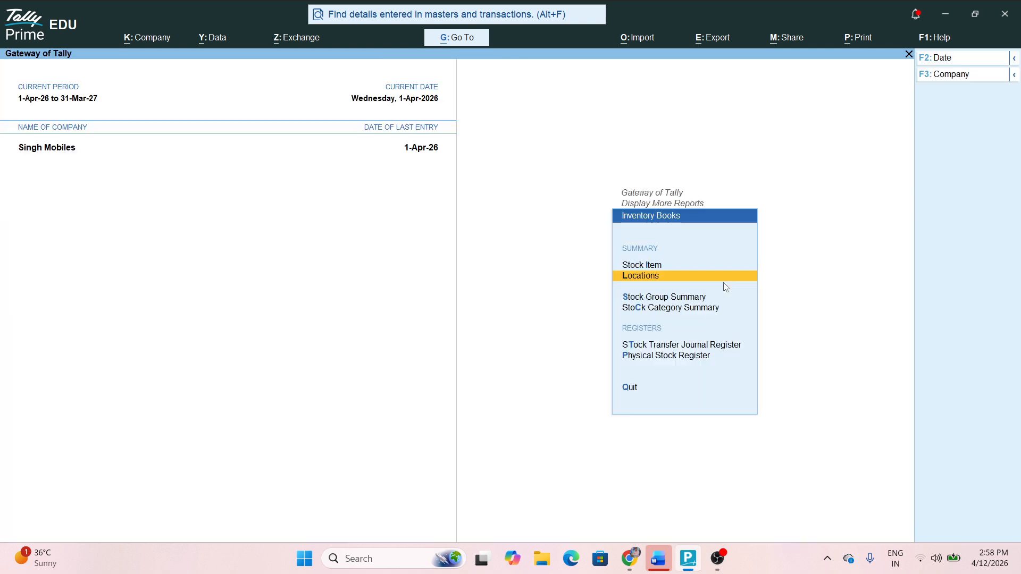
Open the new Stock Item and Stock Group forms, then quit without creating anything
{"action": "key", "text": "Escape"}
{"action": "key", "text": "Escape"}
{"action": "key", "text": "Up"}
{"action": "key", "text": "Up"}
{"action": "key", "text": "Up"}
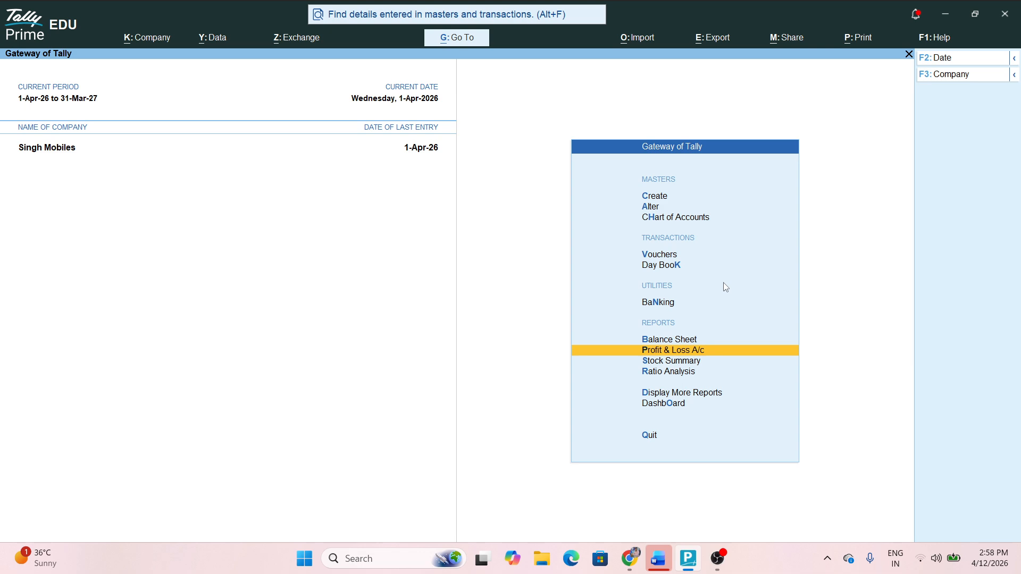
{"action": "key", "text": "Up"}
{"action": "key", "text": "Up"}
{"action": "key", "text": "Up"}
{"action": "key", "text": "Up"}
{"action": "key", "text": "Up"}
{"action": "key", "text": "Up"}
{"action": "key", "text": "Up"}
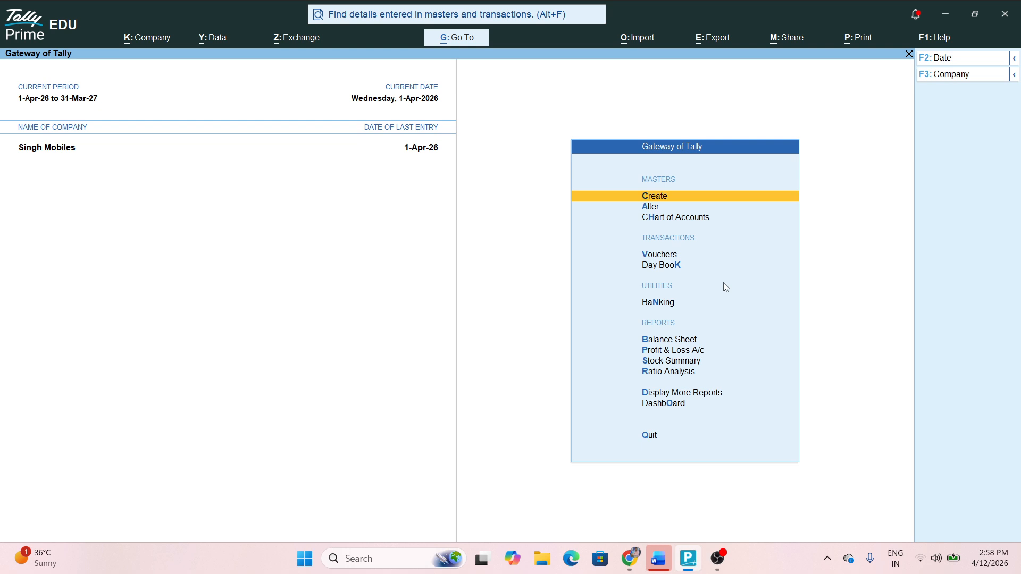
{"action": "key", "text": "Return"}
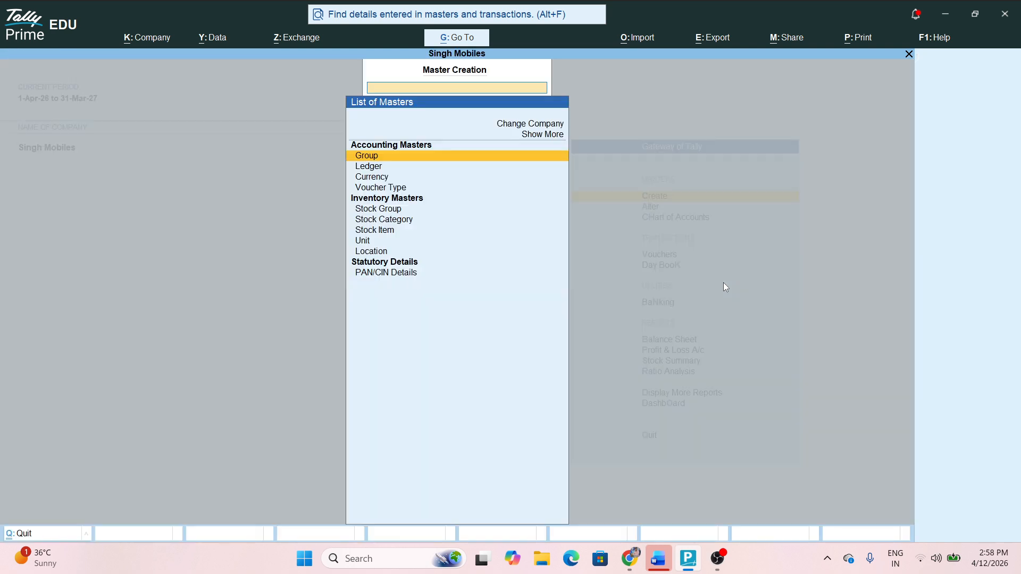
{"action": "key", "text": "Down"}
{"action": "key", "text": "Down"}
{"action": "key", "text": "Down"}
{"action": "key", "text": "Down"}
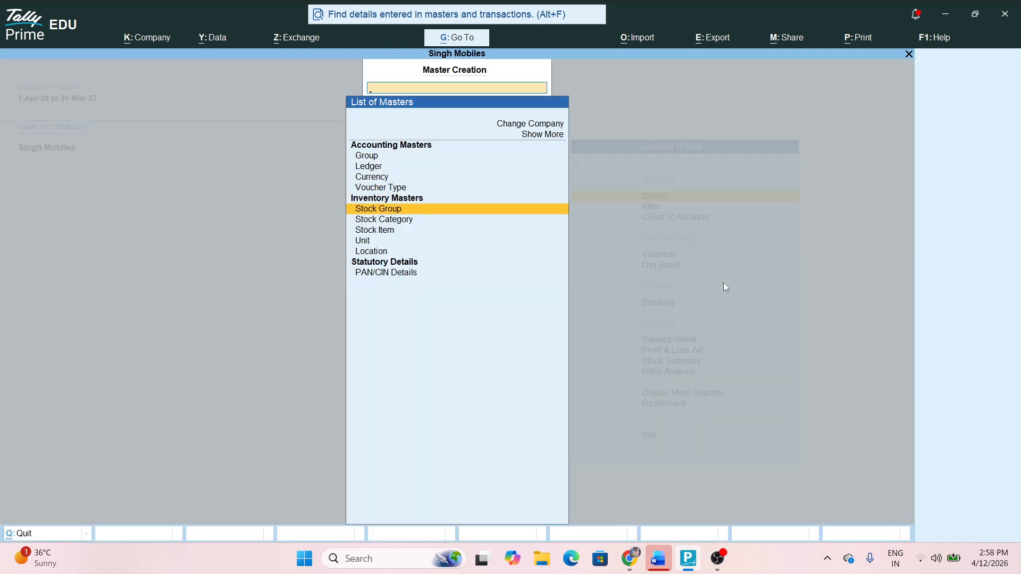
{"action": "key", "text": "Down"}
{"action": "key", "text": "Down"}
{"action": "key", "text": "Return"}
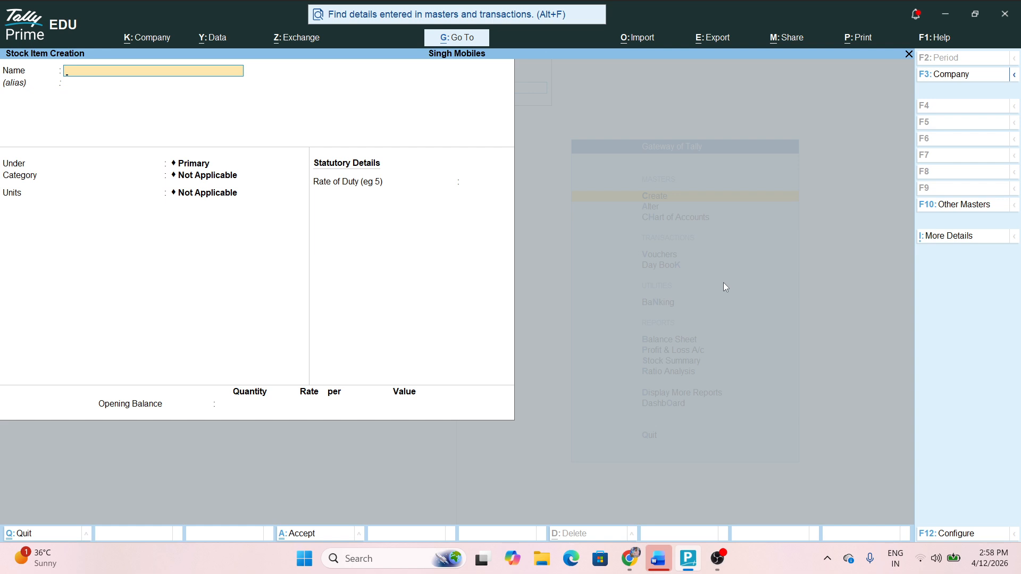
{"action": "key", "text": "Escape"}
{"action": "key", "text": "Up"}
{"action": "key", "text": "Up"}
{"action": "key", "text": "Return"}
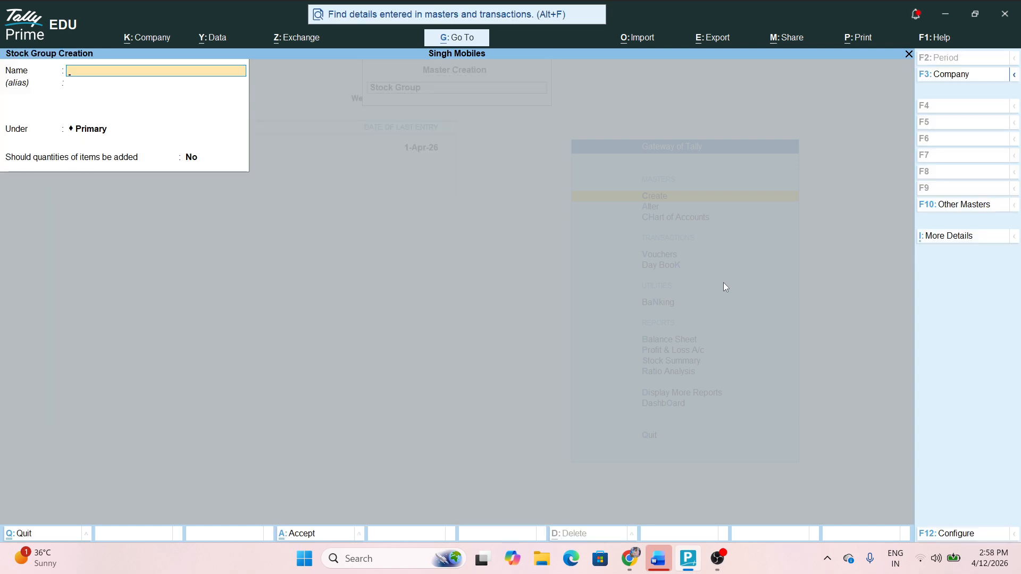
{"action": "key", "text": "Escape"}
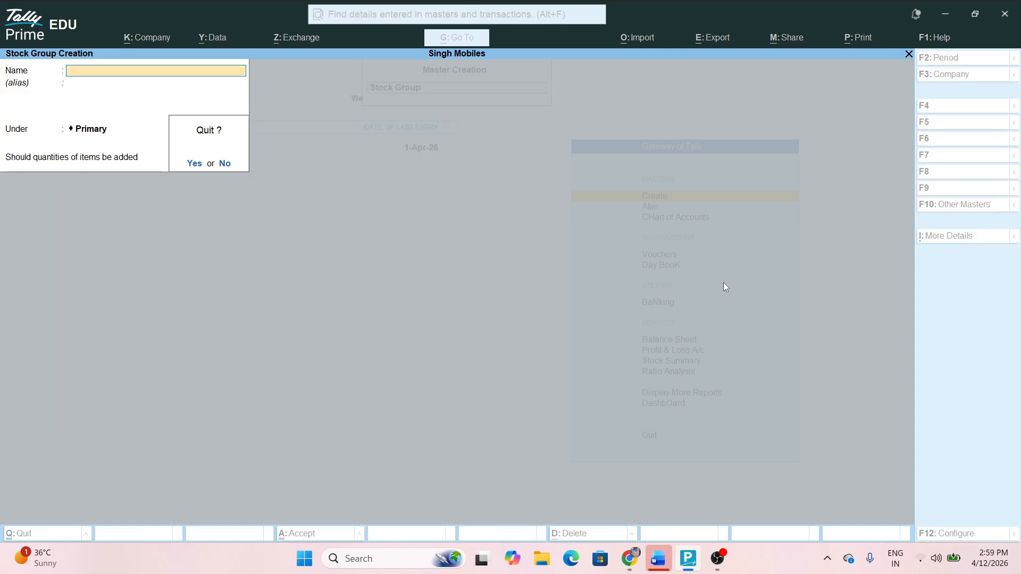
{"action": "key", "text": "y"}
{"action": "key", "text": "Escape"}
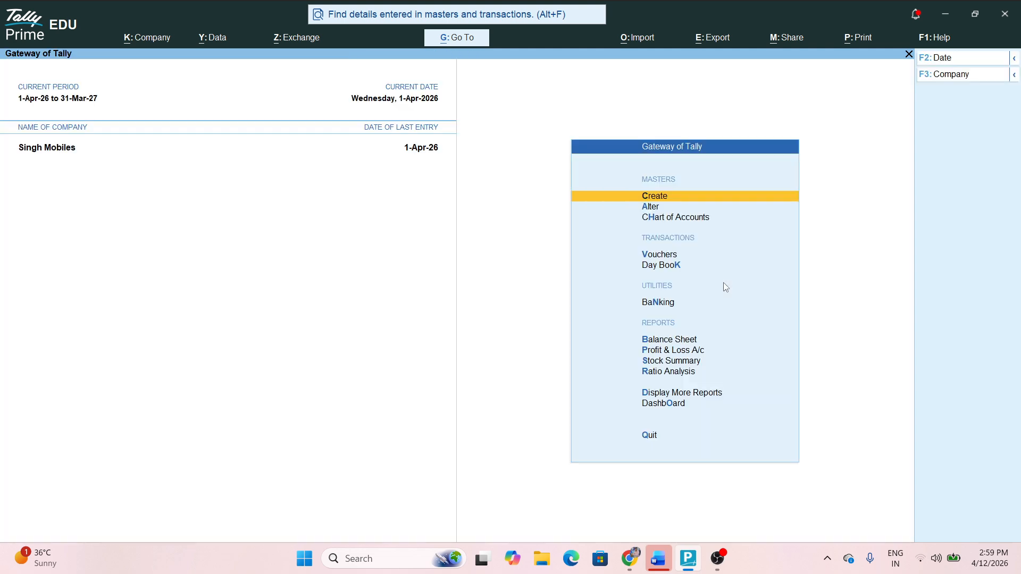
Review Chart of Accounts stock groups and stock items down to Samsung Galaxy 14
{"action": "key", "text": "Down"}
{"action": "key", "text": "Down"}
{"action": "key", "text": "Return"}
{"action": "key", "text": "Down"}
{"action": "key", "text": "Down"}
{"action": "key", "text": "Down"}
{"action": "key", "text": "Down"}
{"action": "key", "text": "Down"}
{"action": "key", "text": "Down"}
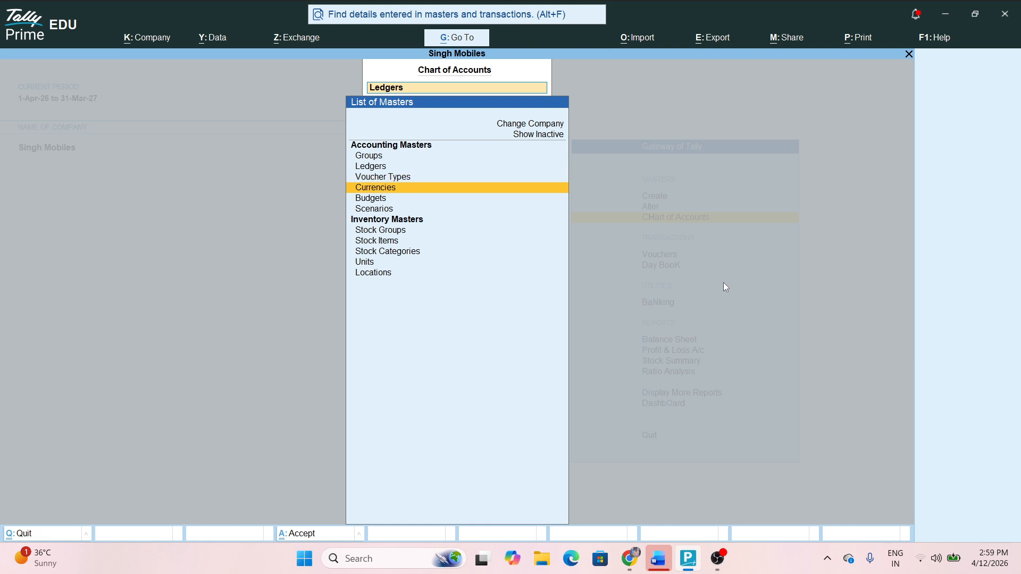
{"action": "key", "text": "Return"}
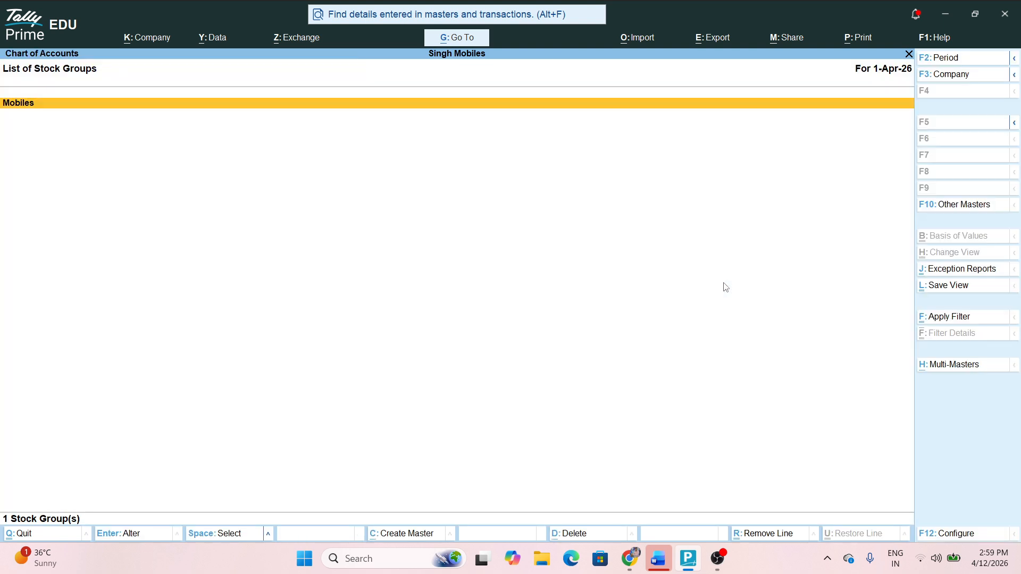
{"action": "key", "text": "Escape"}
{"action": "key", "text": "Down"}
{"action": "key", "text": "Return"}
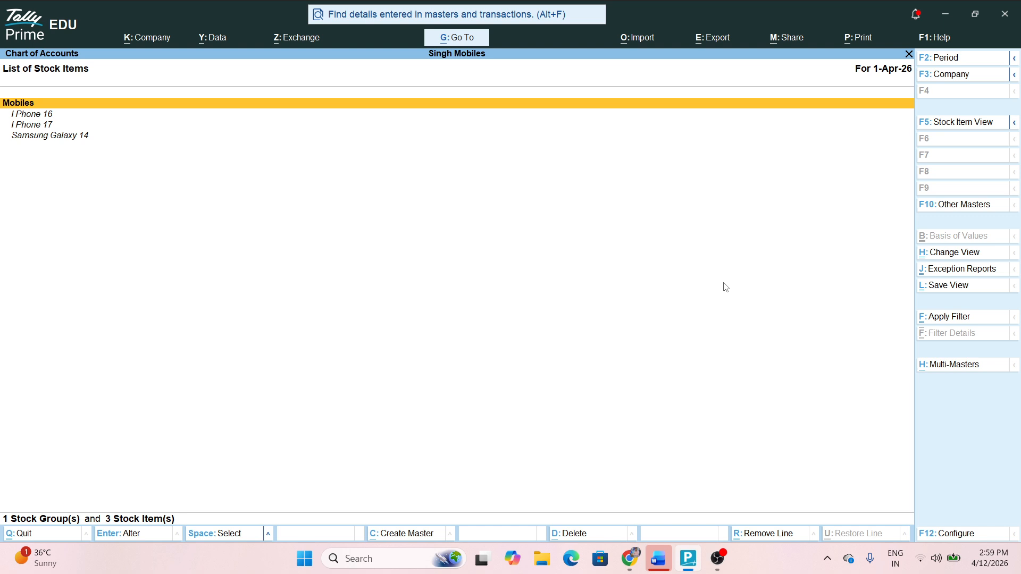
{"action": "key", "text": "Down"}
{"action": "key", "text": "Down"}
{"action": "key", "text": "Down"}
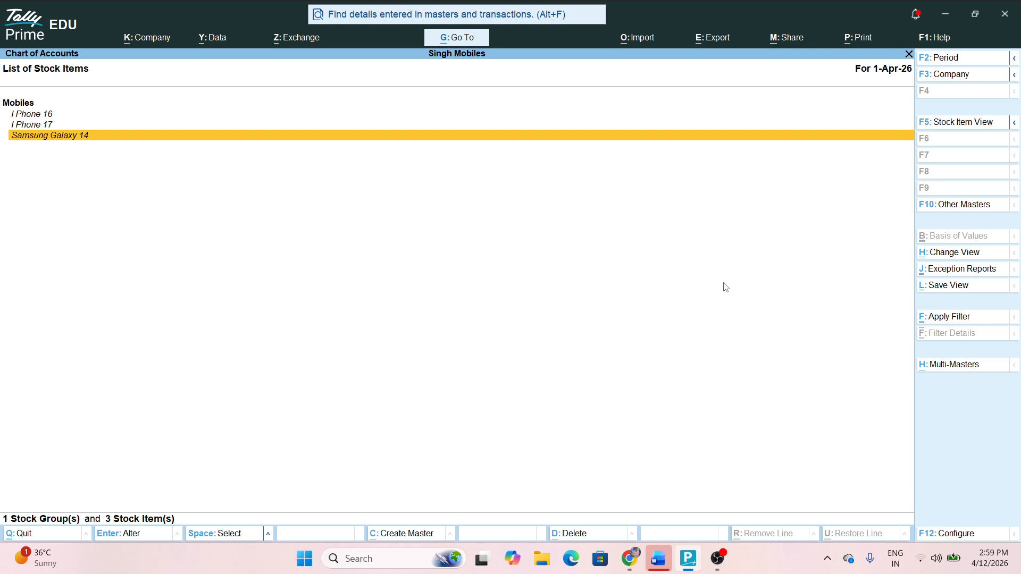
{"action": "key", "text": "Escape"}
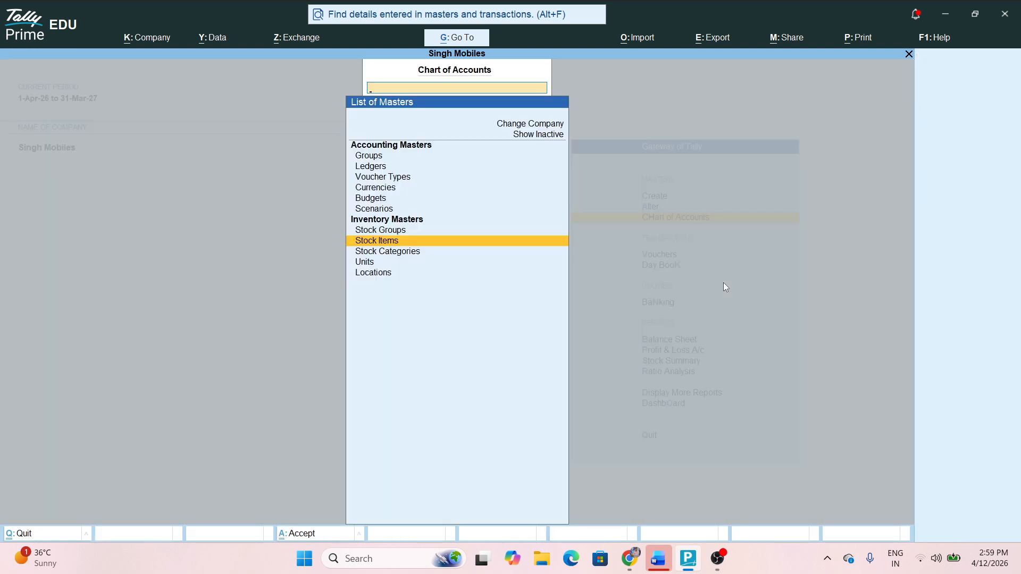
{"action": "key", "text": "Escape"}
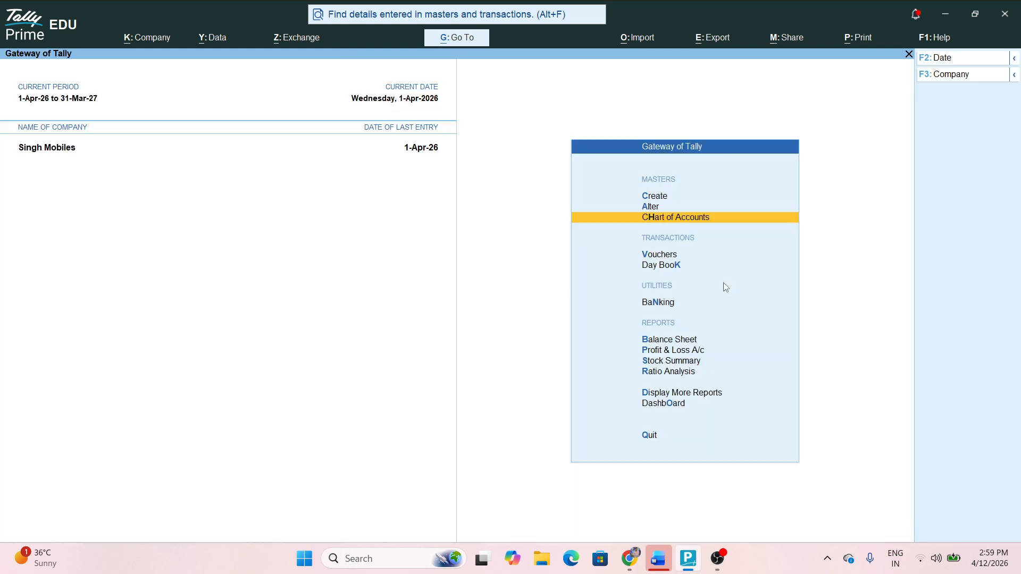
Open the list of stock groups available in Master Alteration
{"action": "key", "text": "Up"}
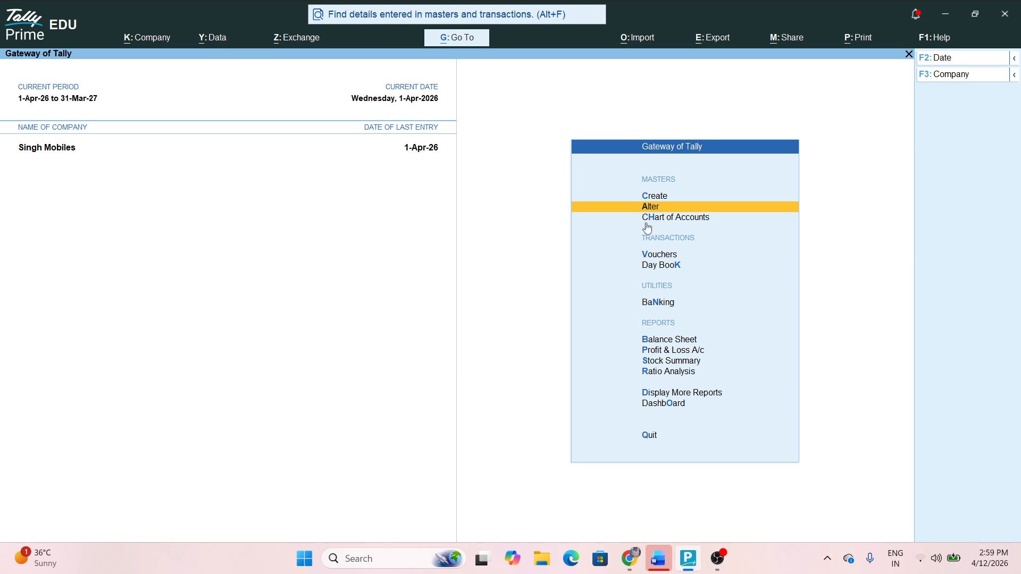
{"action": "key", "text": "Return"}
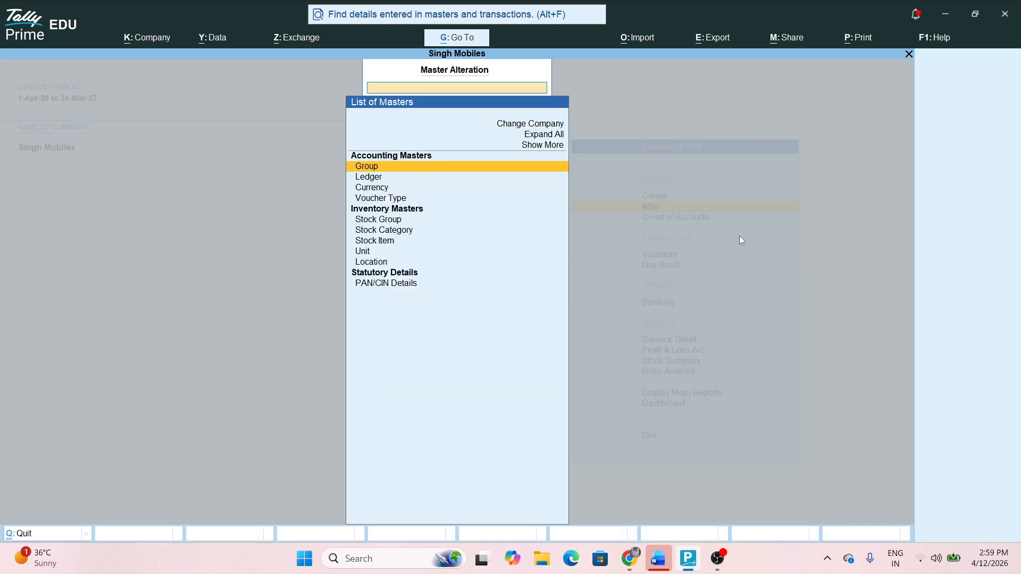
{"action": "key", "text": "Down"}
{"action": "key", "text": "Down"}
{"action": "key", "text": "Down"}
{"action": "key", "text": "Down"}
{"action": "key", "text": "Down"}
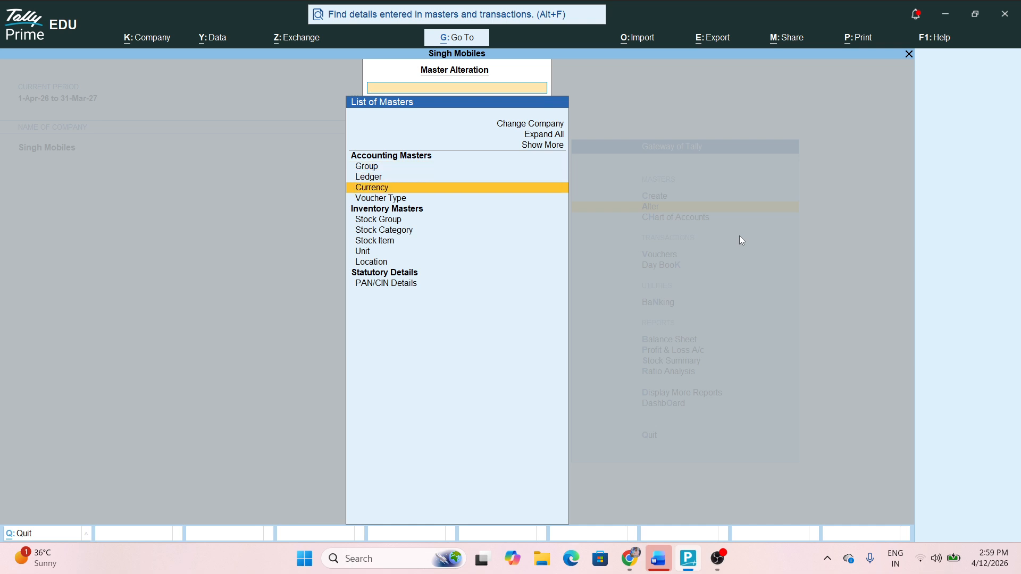
{"action": "key", "text": "Down"}
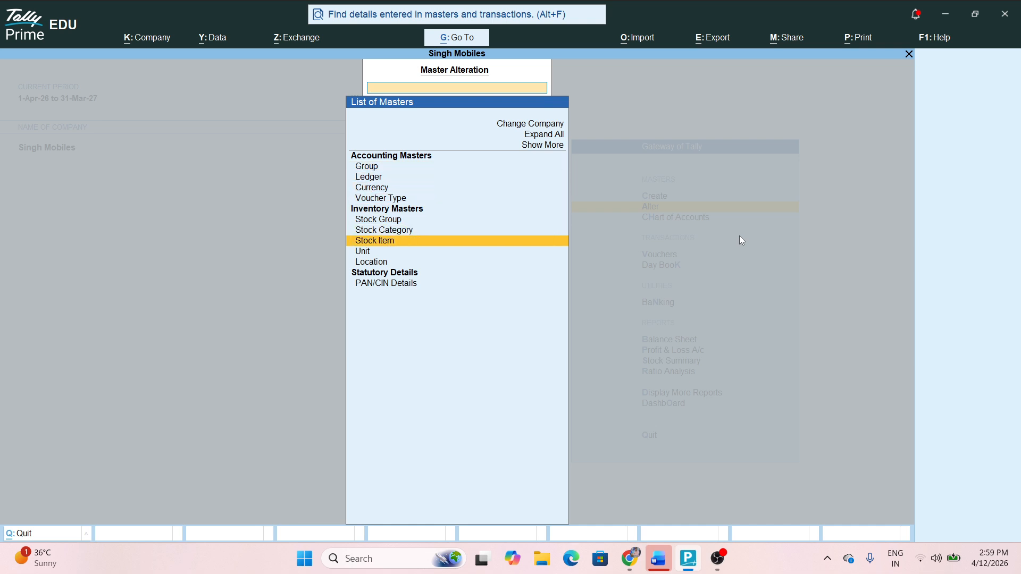
{"action": "key", "text": "Down"}
{"action": "key", "text": "Down"}
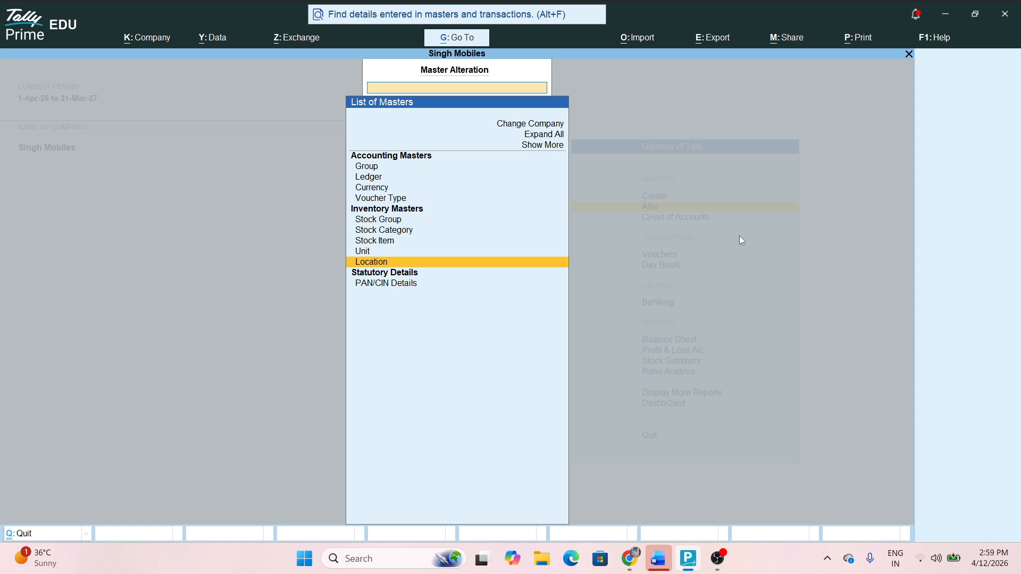
{"action": "key", "text": "Up"}
{"action": "key", "text": "Up"}
{"action": "key", "text": "Up"}
{"action": "key", "text": "Up"}
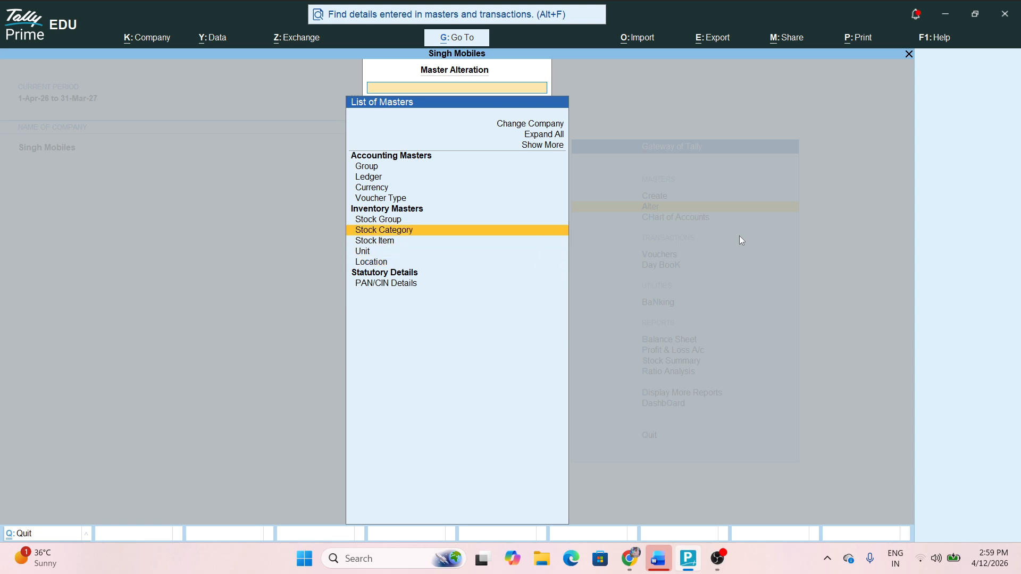
{"action": "key", "text": "Return"}
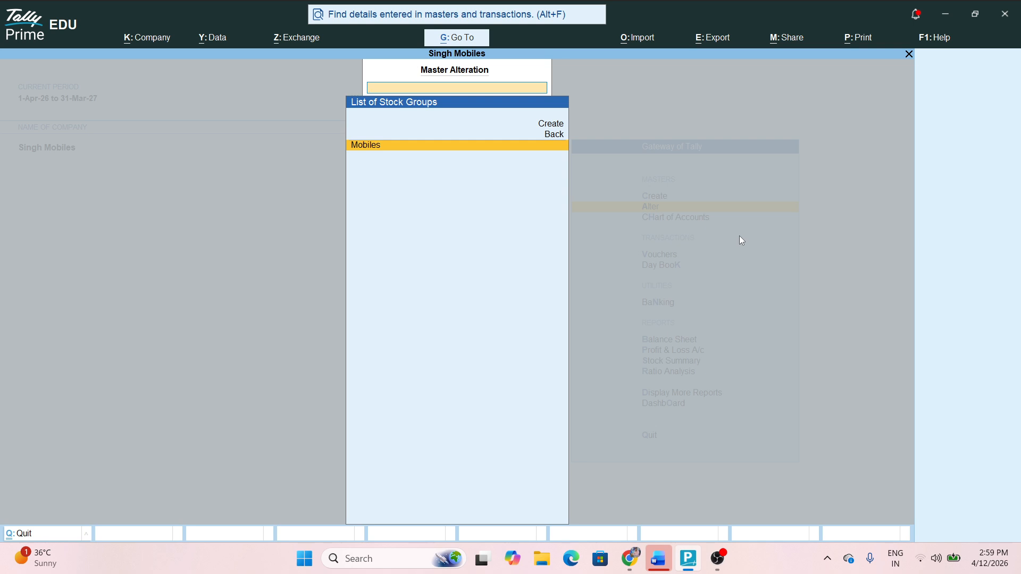
Retype the Mobiles stock group name and save it
{"action": "key", "text": "Return"}
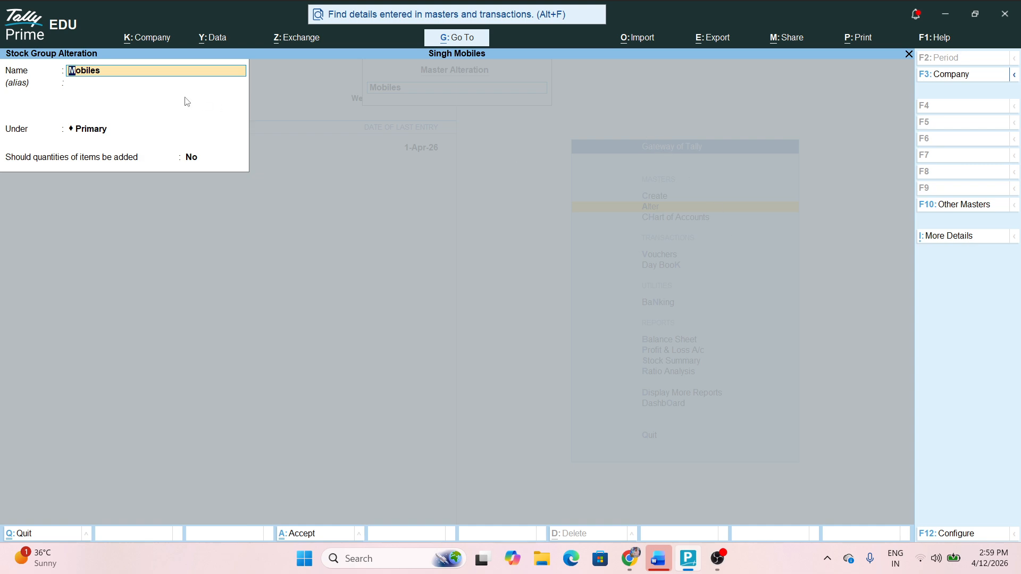
{"action": "type", "text": "Jsdfhjsda"}
{"action": "key", "text": "BackSpace"}
{"action": "key", "text": "BackSpace"}
{"action": "key", "text": "BackSpace"}
{"action": "key", "text": "BackSpace"}
{"action": "key", "text": "BackSpace"}
{"action": "key", "text": "BackSpace"}
{"action": "key", "text": "BackSpace"}
{"action": "key", "text": "BackSpace"}
{"action": "type", "text": "Mobile"}
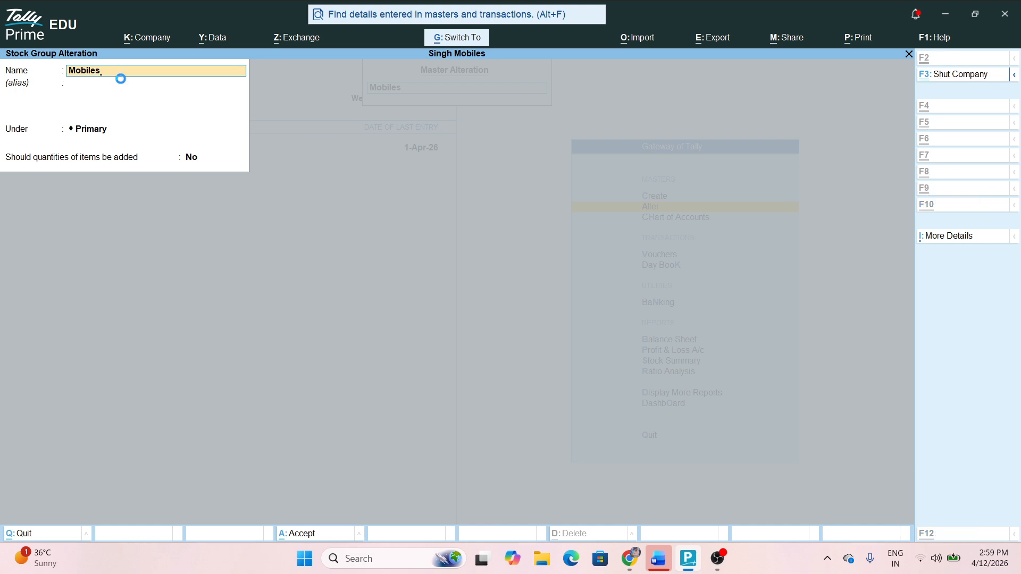
{"action": "key", "text": "ctrl+a"}
Check the stock categories Apple and Samsung, then return to the list of masters
{"action": "key", "text": "Escape"}
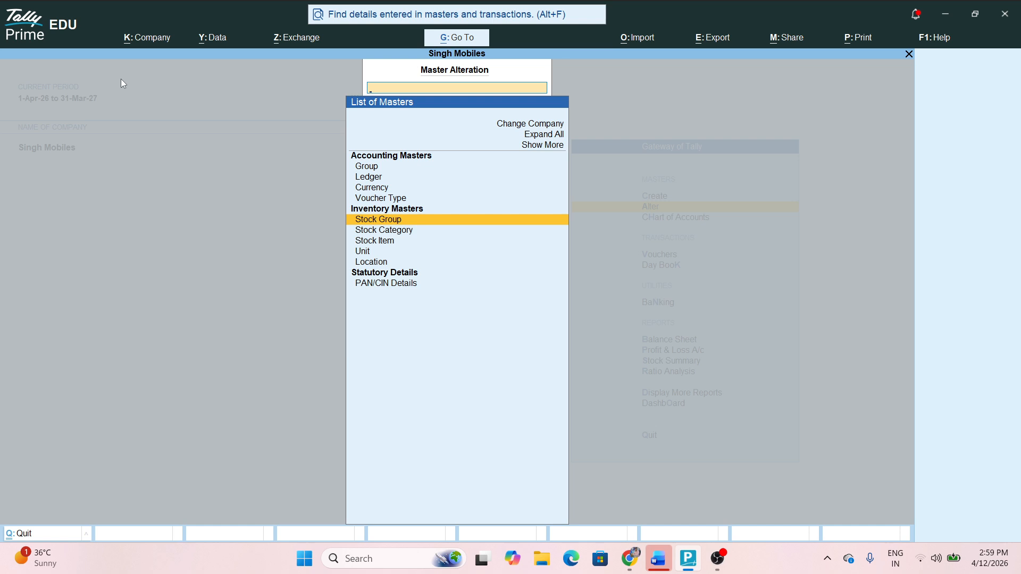
{"action": "key", "text": "Down"}
{"action": "key", "text": "Return"}
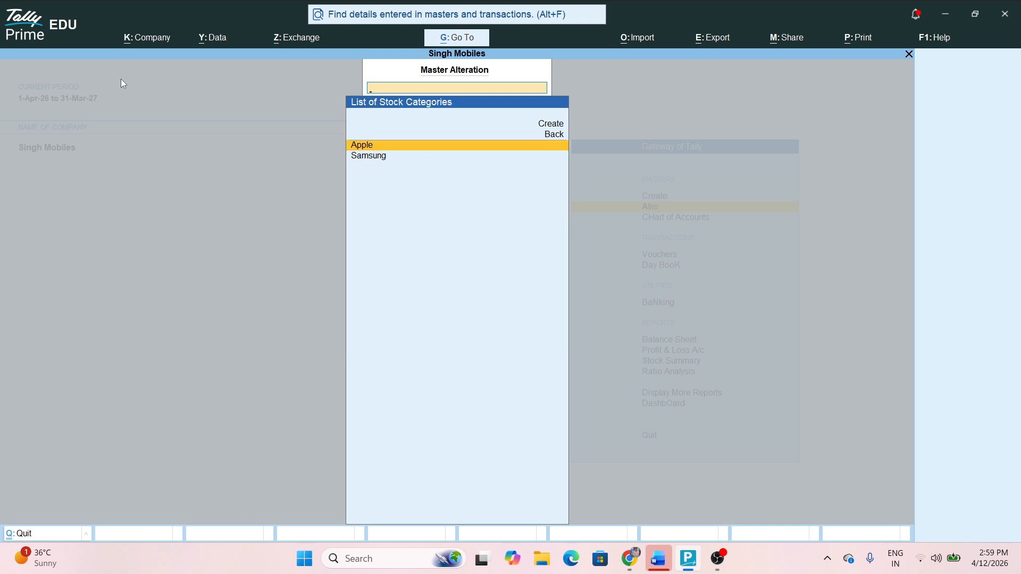
{"action": "key", "text": "Escape"}
{"action": "key", "text": "Down"}
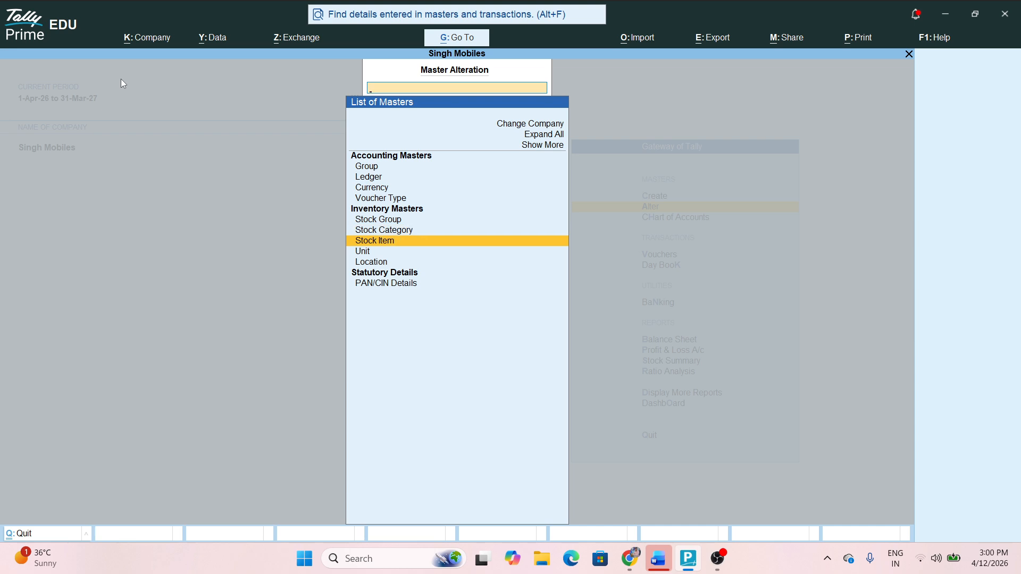
Rename the stock item Samsung Galaxy 14 to Samsung Galaxy 15 and save it
{"action": "key", "text": "Return"}
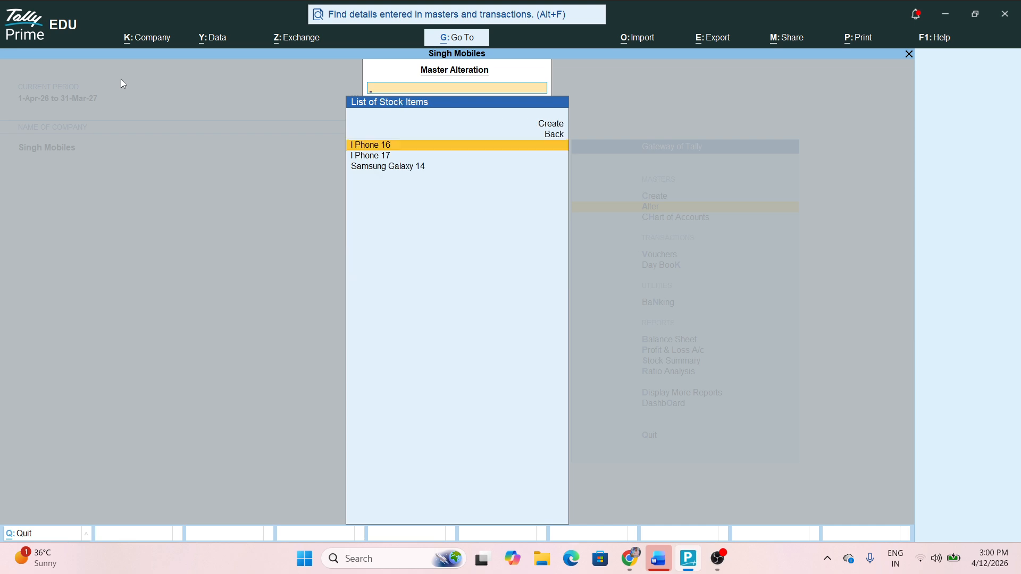
{"action": "key", "text": "Down"}
{"action": "key", "text": "Down"}
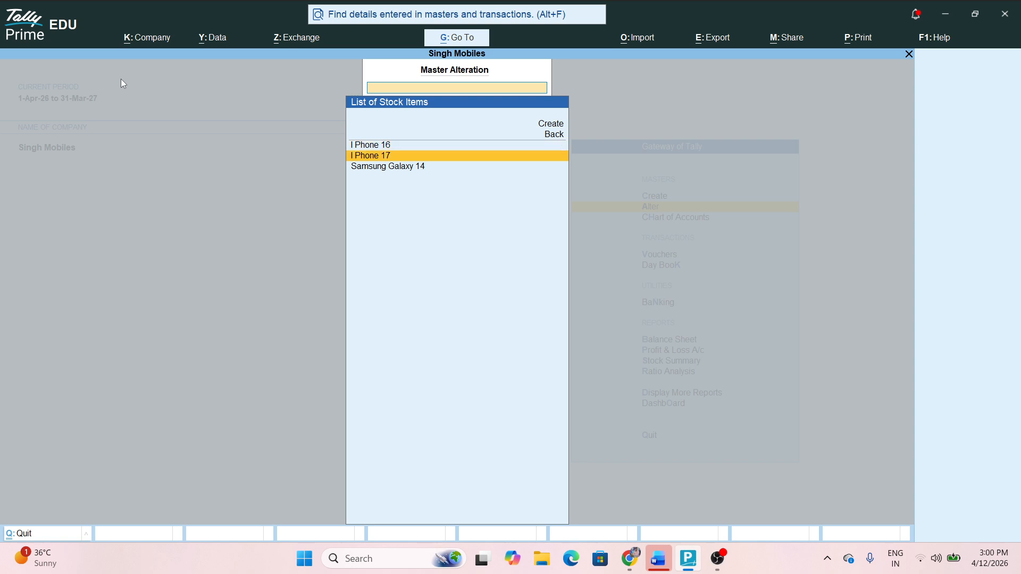
{"action": "key", "text": "Return"}
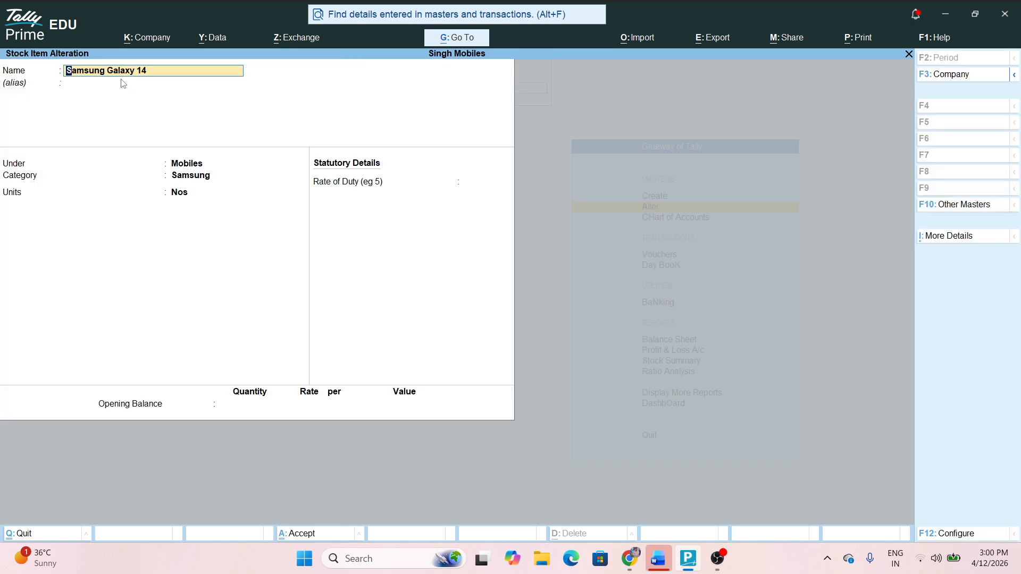
{"action": "type", "text": "Samsung G"}
{"action": "key", "text": "Return"}
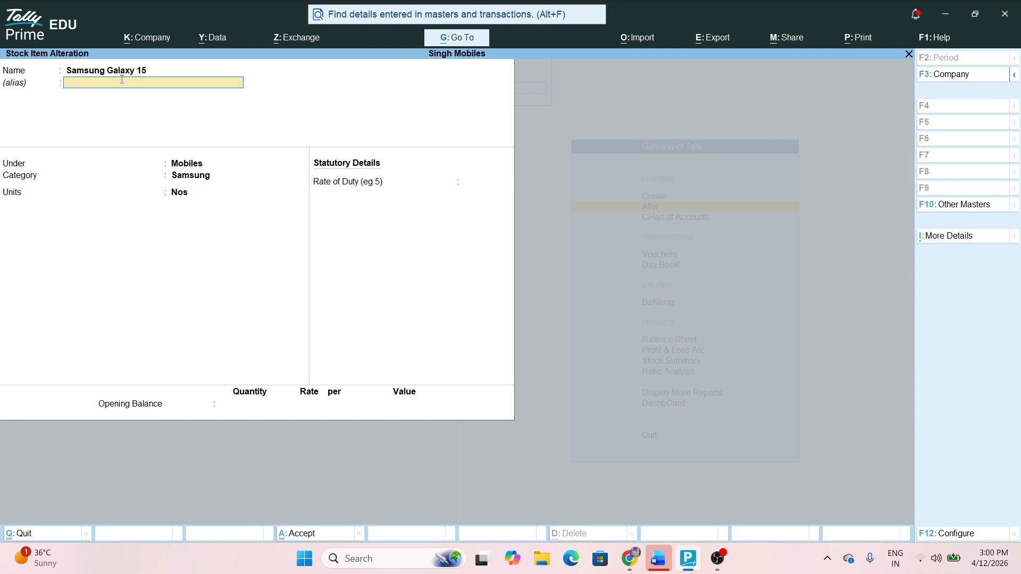
{"action": "key", "text": "ctrl+a"}
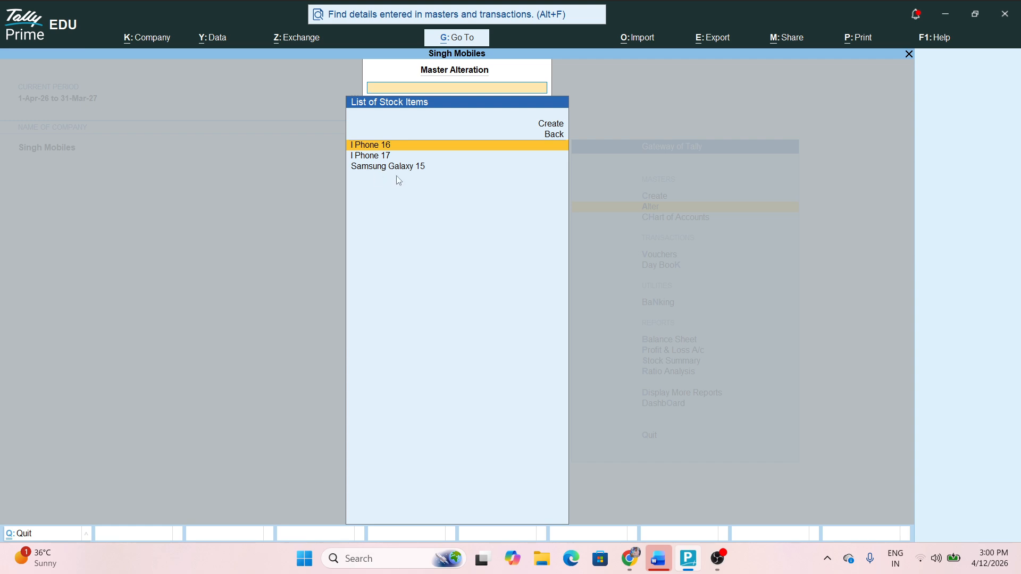
Review the Units and Locations lists, then return to the Gateway of Tally
{"action": "key", "text": "BackSpace"}
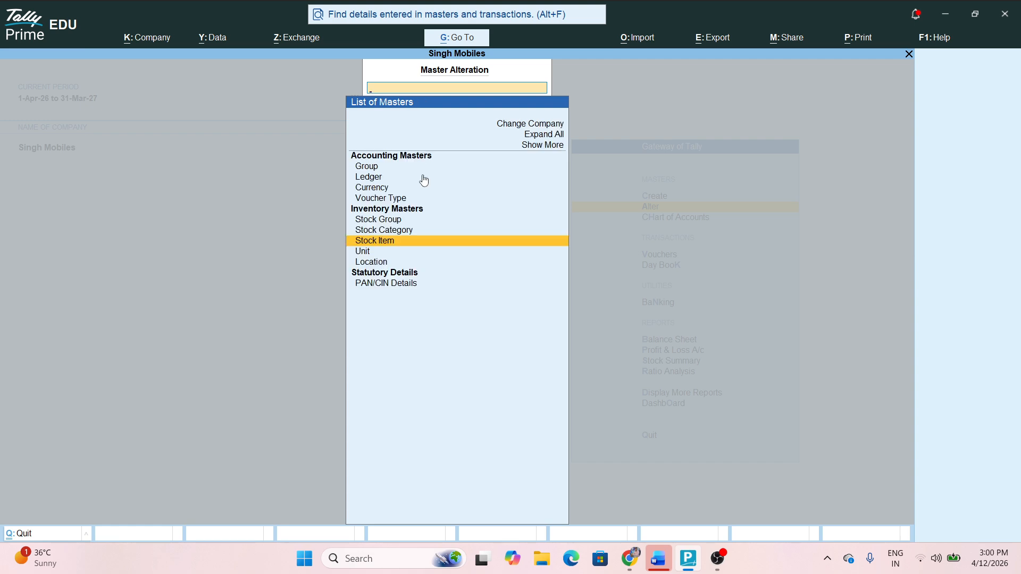
{"action": "key", "text": "Down"}
{"action": "key", "text": "Return"}
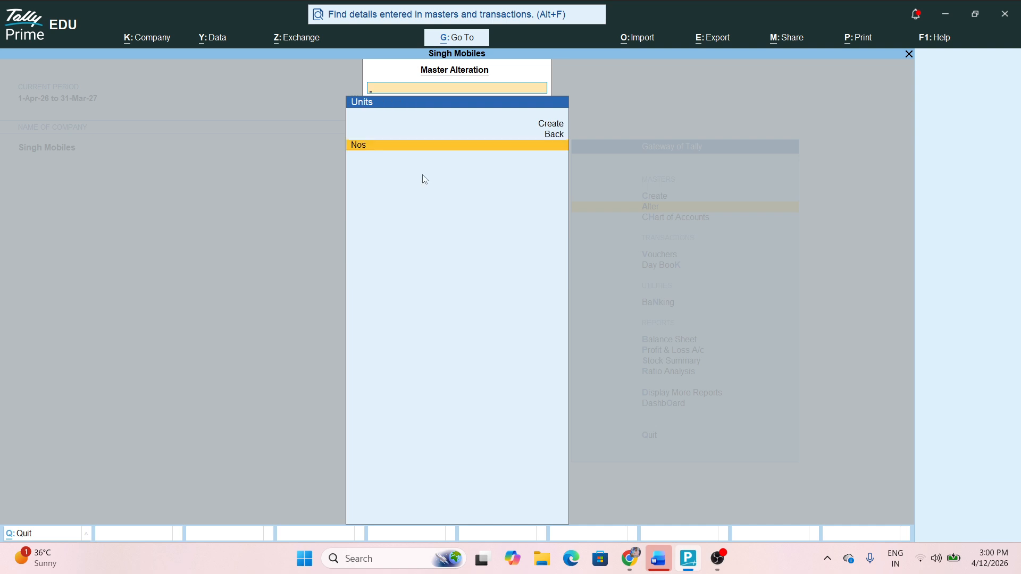
{"action": "key", "text": "BackSpace"}
{"action": "key", "text": "Down"}
{"action": "key", "text": "Return"}
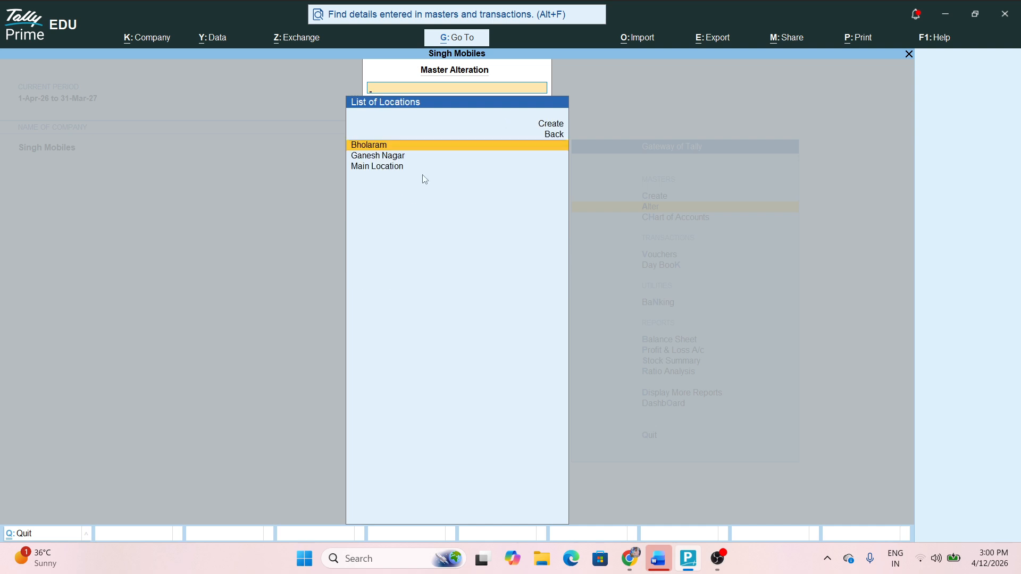
{"action": "key", "text": "Escape"}
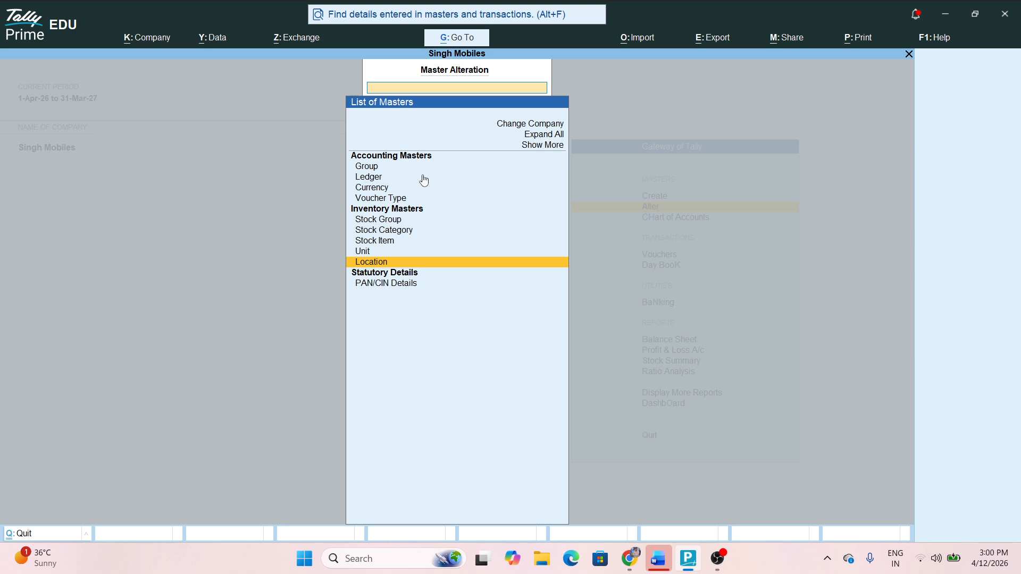
{"action": "key", "text": "Escape"}
{"action": "key", "text": "Up"}
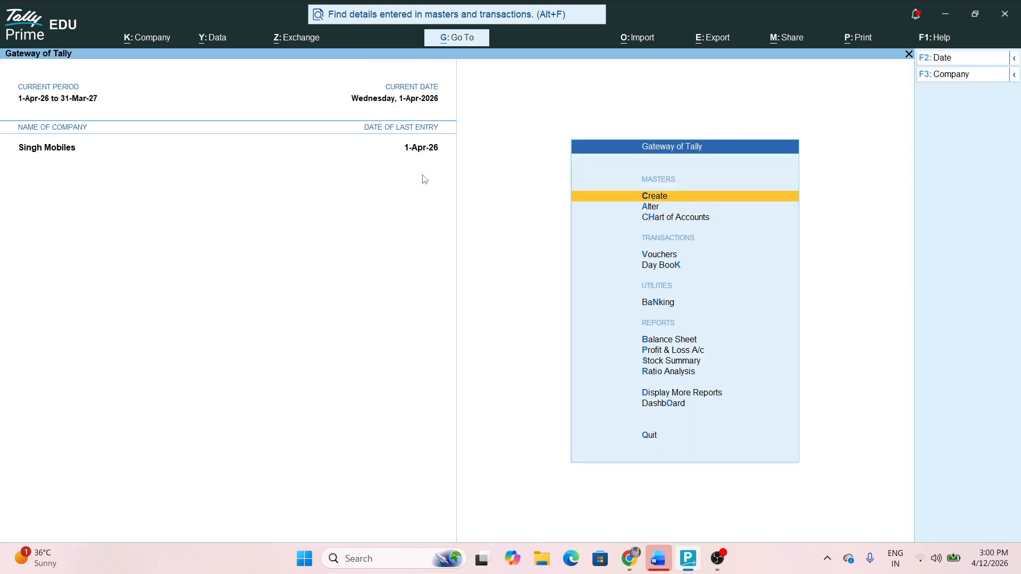